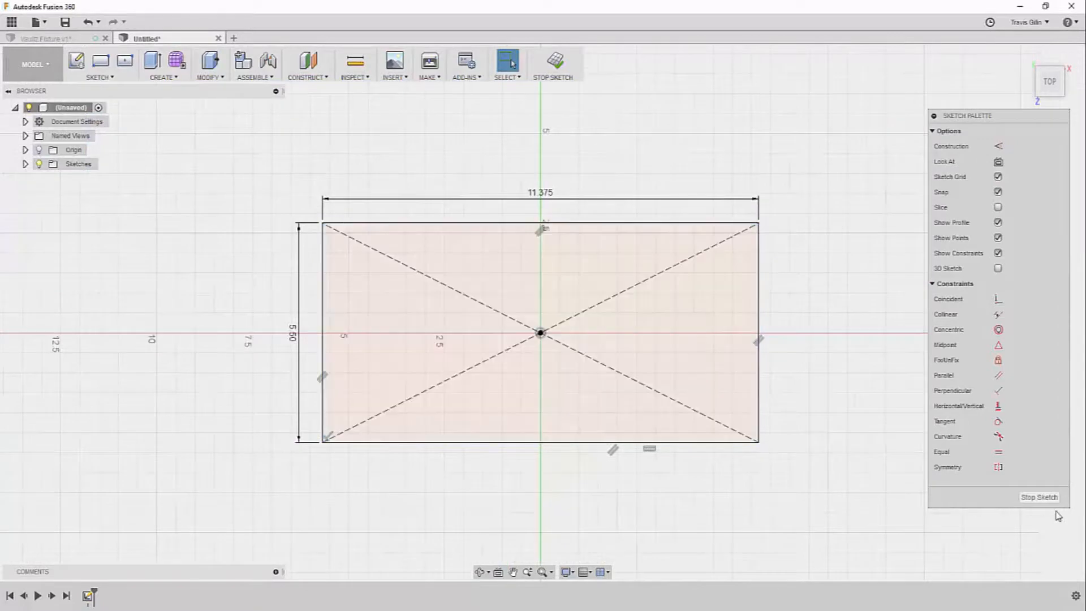
Finish the 11.375 by 5.50 centred rectangle sketch
left_click(1038, 497)
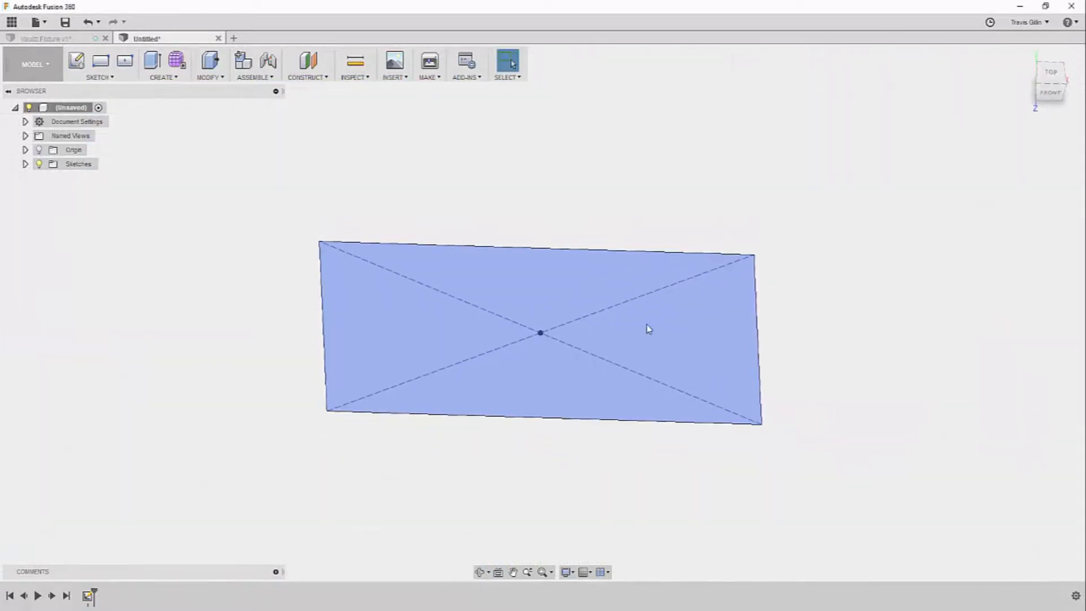
Extrude the rectangle profile into a solid block
key("e")
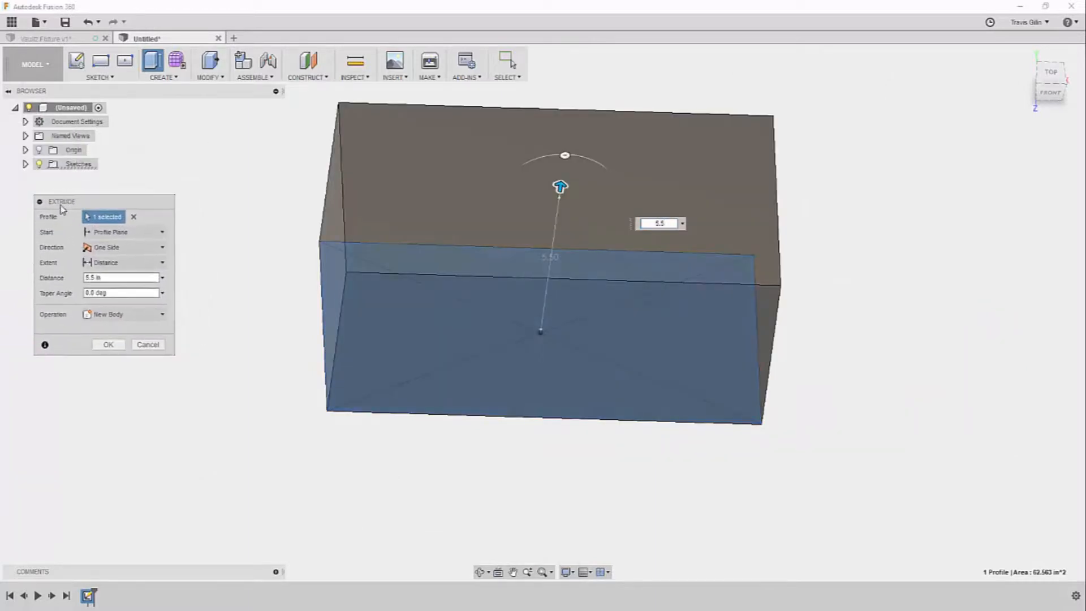
left_click(101, 347)
scroll(269, 404, "down", 2)
middle_click_drag(351, 378, 308, 502, "shift")
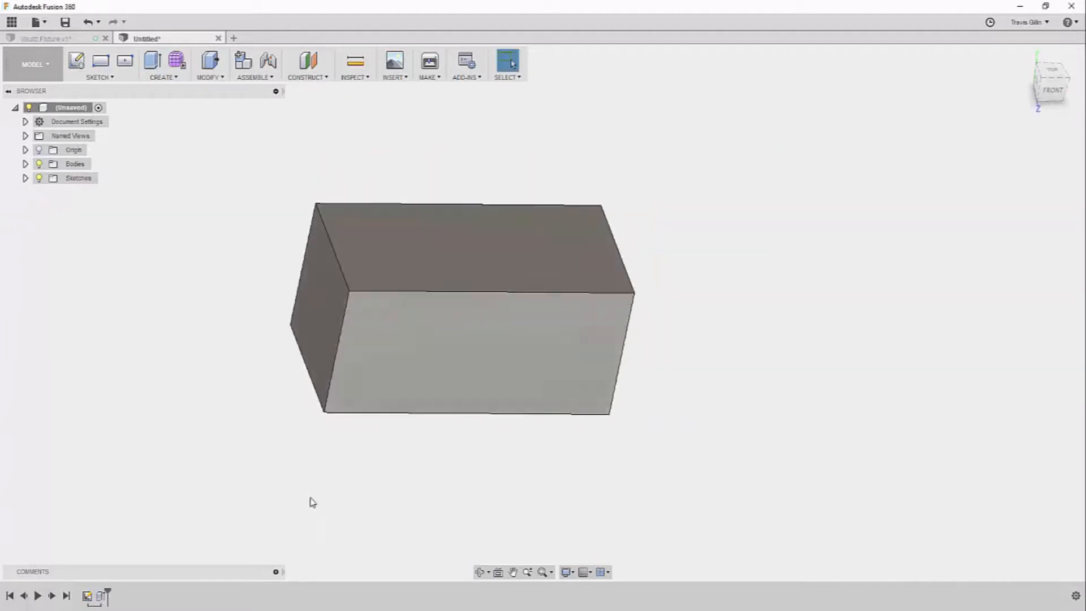
Change the block's extrusion distance to 1.5 in
double_click(103, 596)
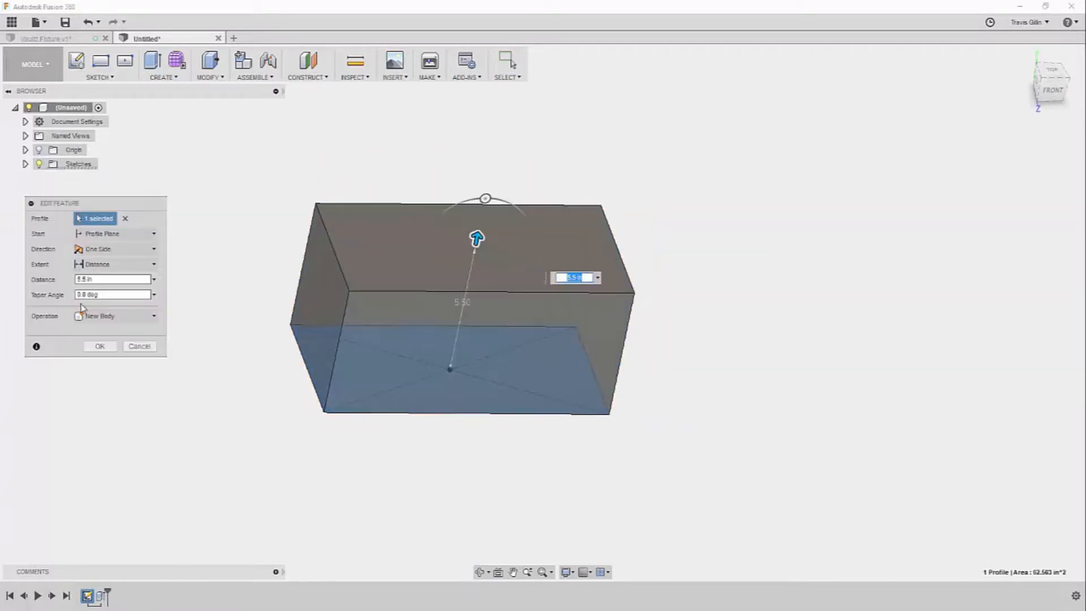
left_click(106, 277)
type("1.5")
key("Return")
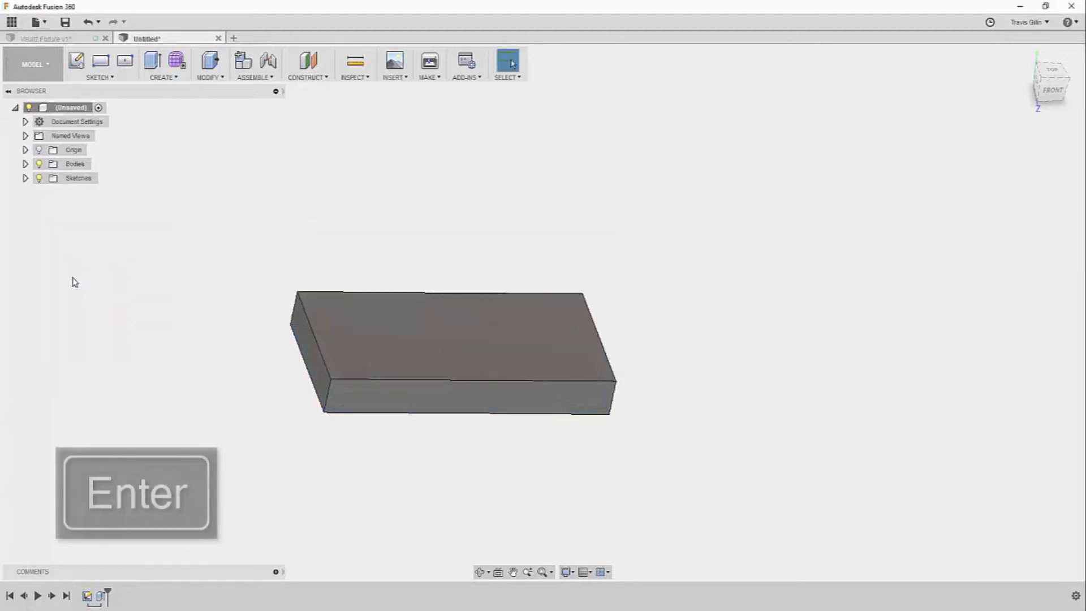
Start a new sketch on the block's top face
middle_click_drag(684, 347, 583, 347, "shift")
left_click(76, 60)
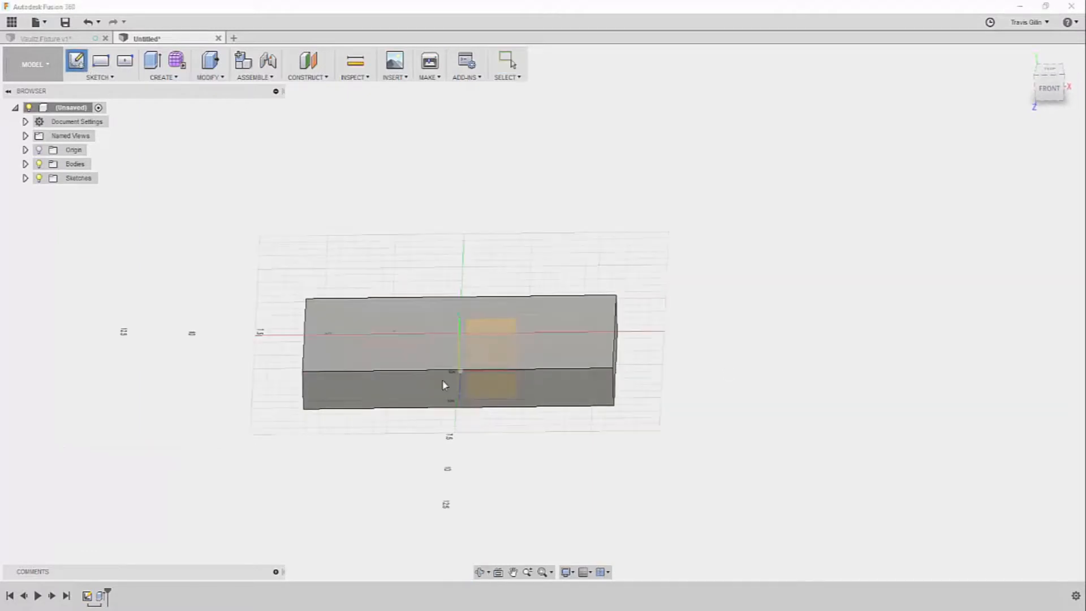
left_click(405, 343)
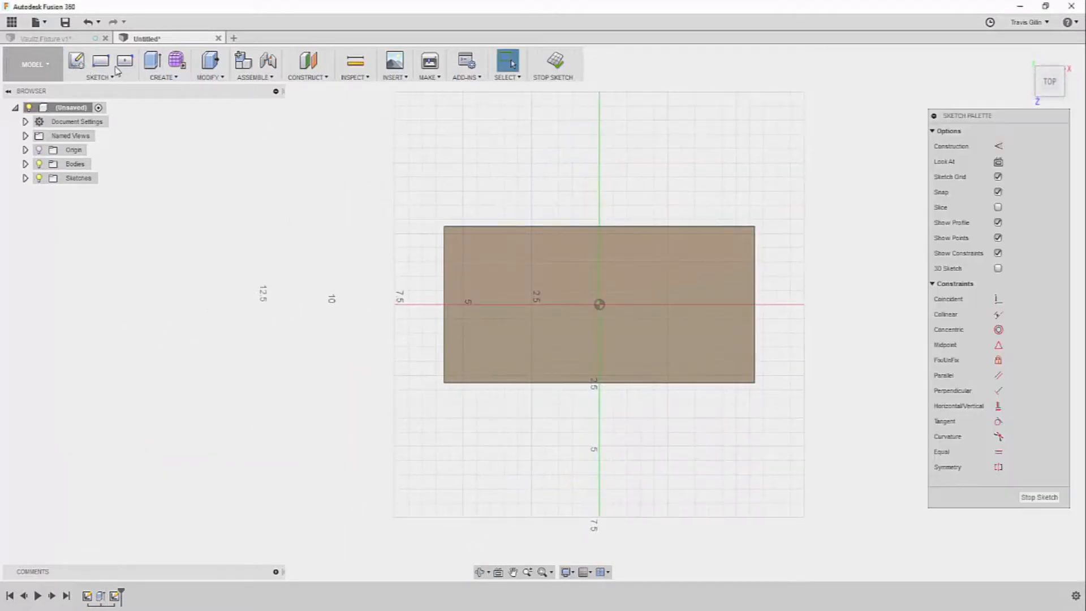
left_click(118, 67)
left_click(600, 306)
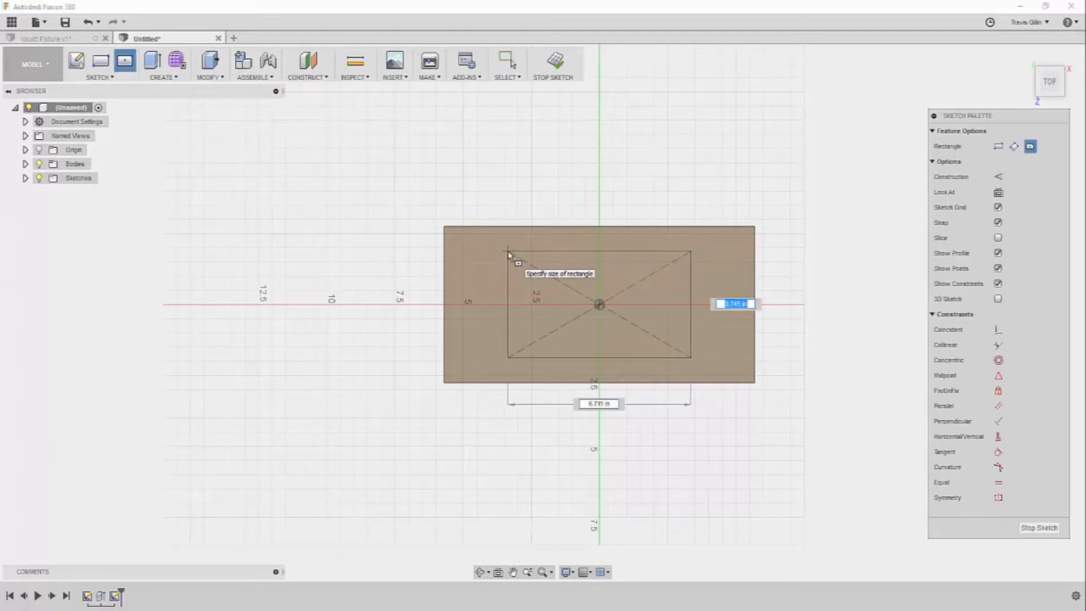
key("Escape")
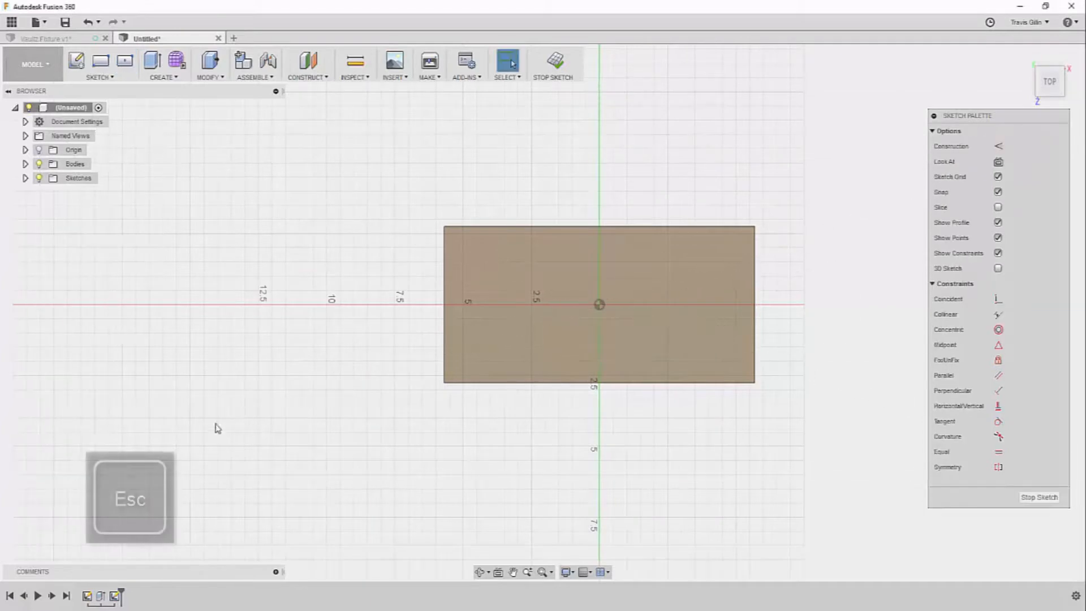
Draw a centre rectangle at the origin, 7.875 by 4.7 in
left_click(126, 61)
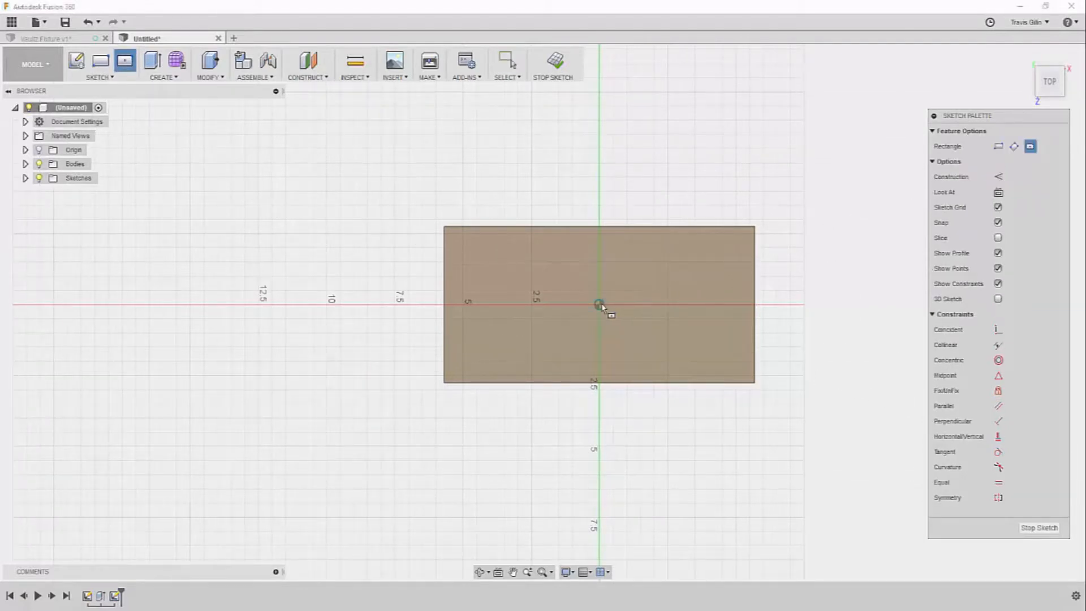
left_click(599, 306)
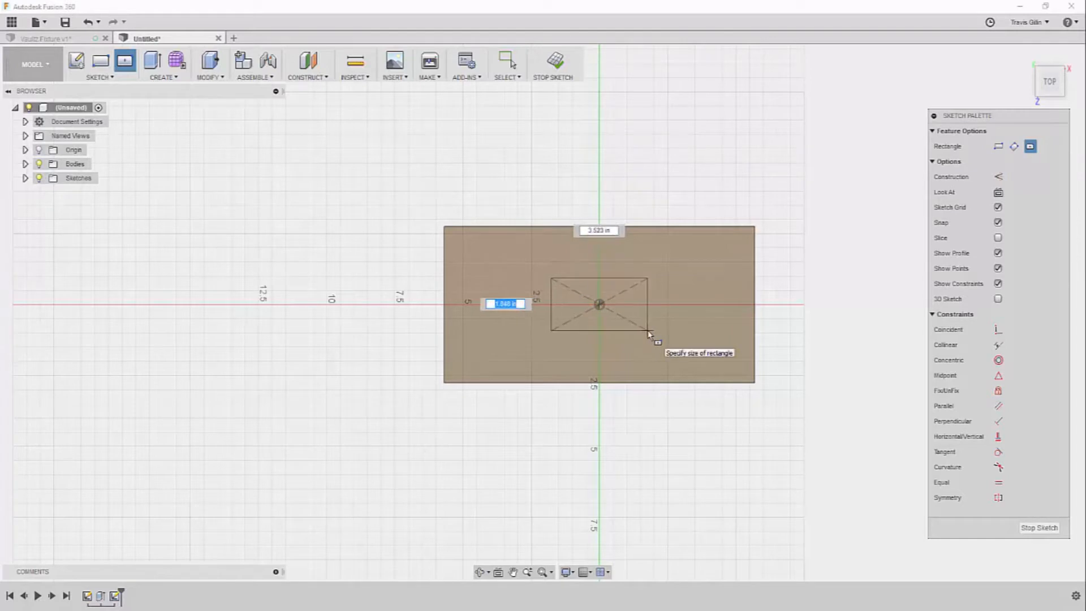
type("4.7")
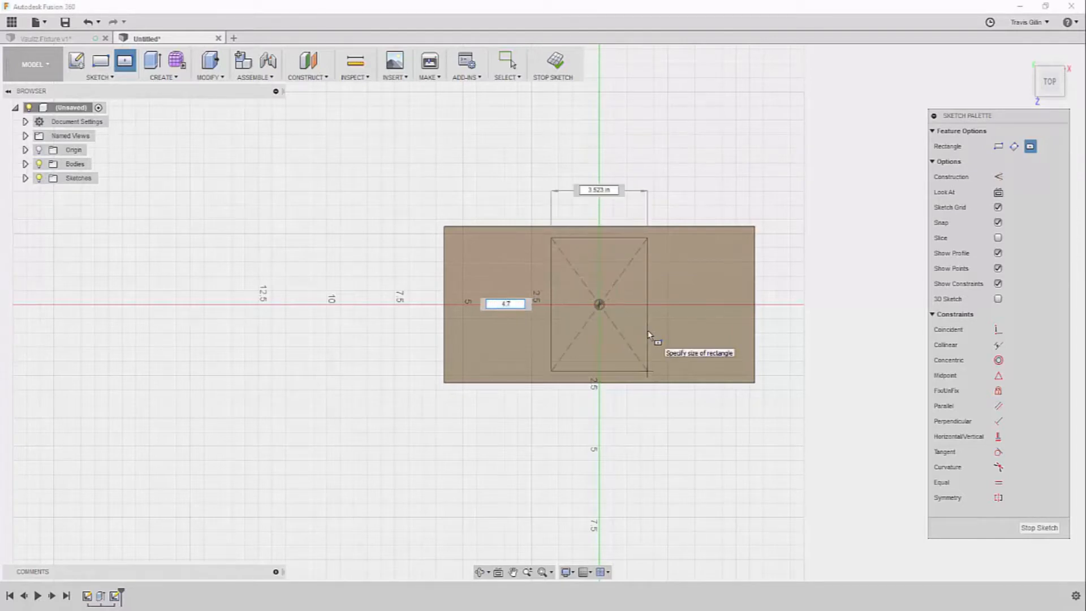
key("Tab")
type("7")
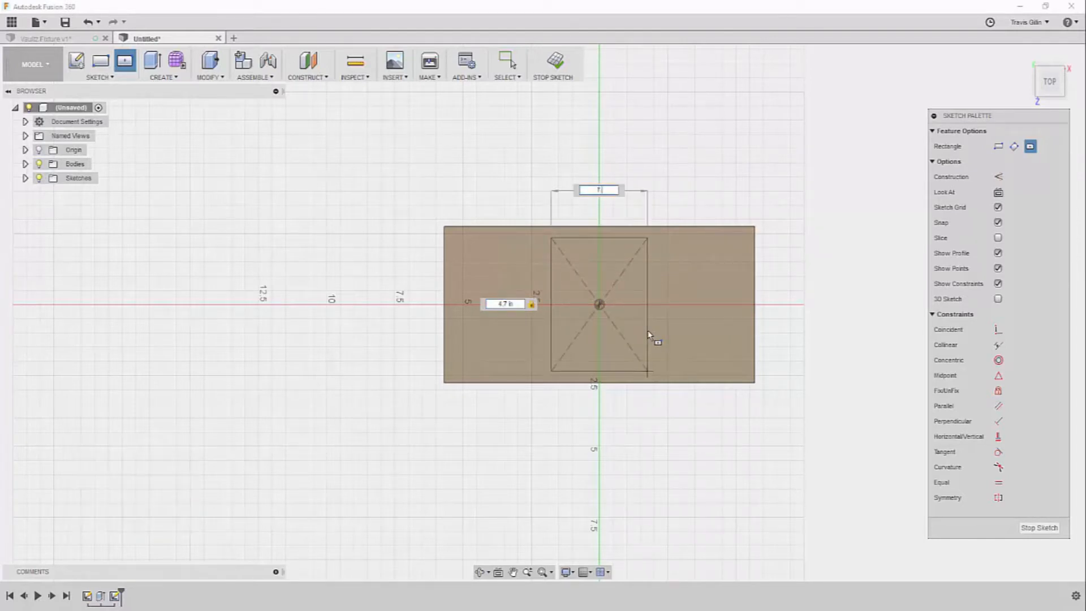
type(".875")
key("Return")
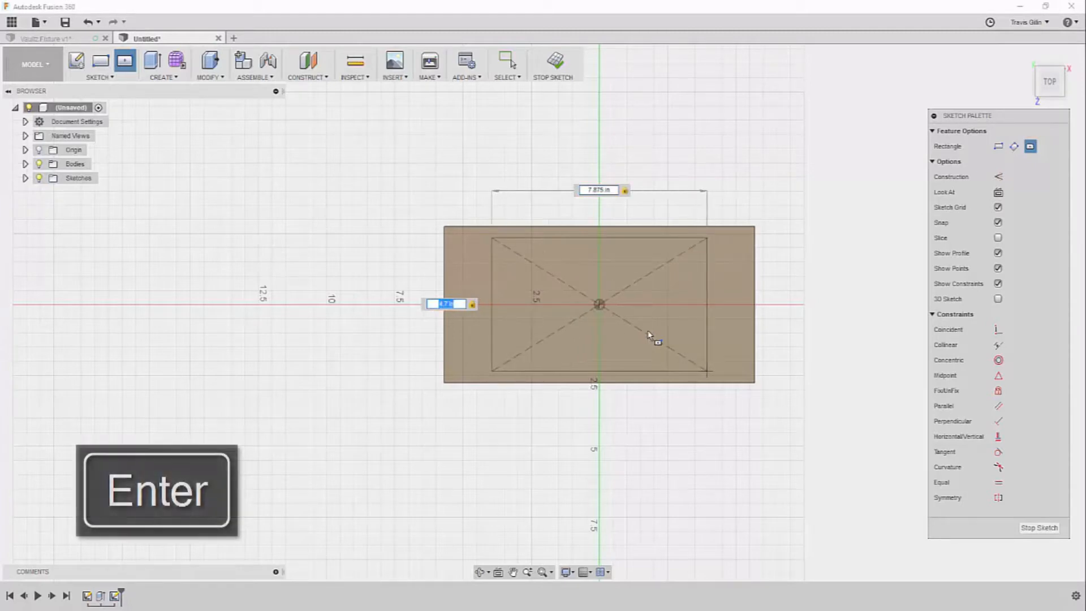
key("s")
scroll(736, 321, "up", 1)
Fillet the top-right and bottom-right rectangle corners at 0.125 in
type("fil")
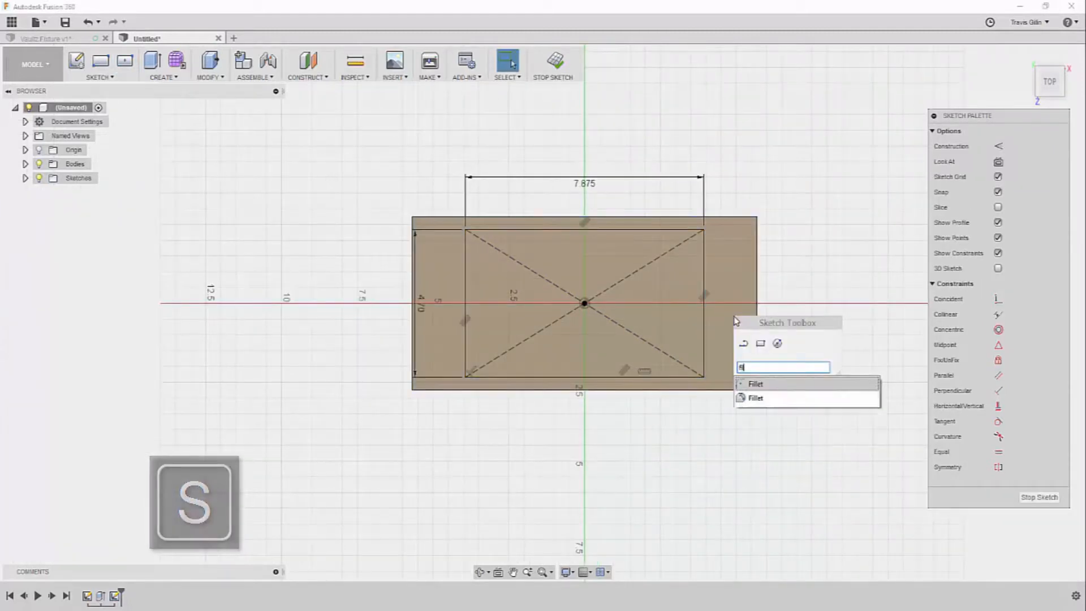
key("Return")
scroll(734, 320, "up", 2)
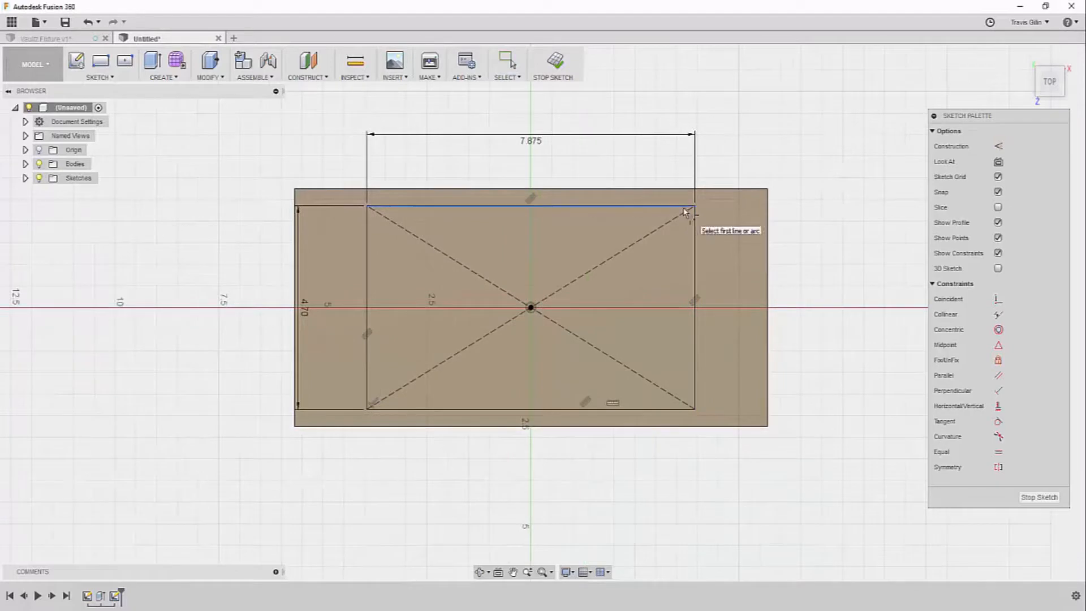
left_click(691, 209)
left_click(696, 228)
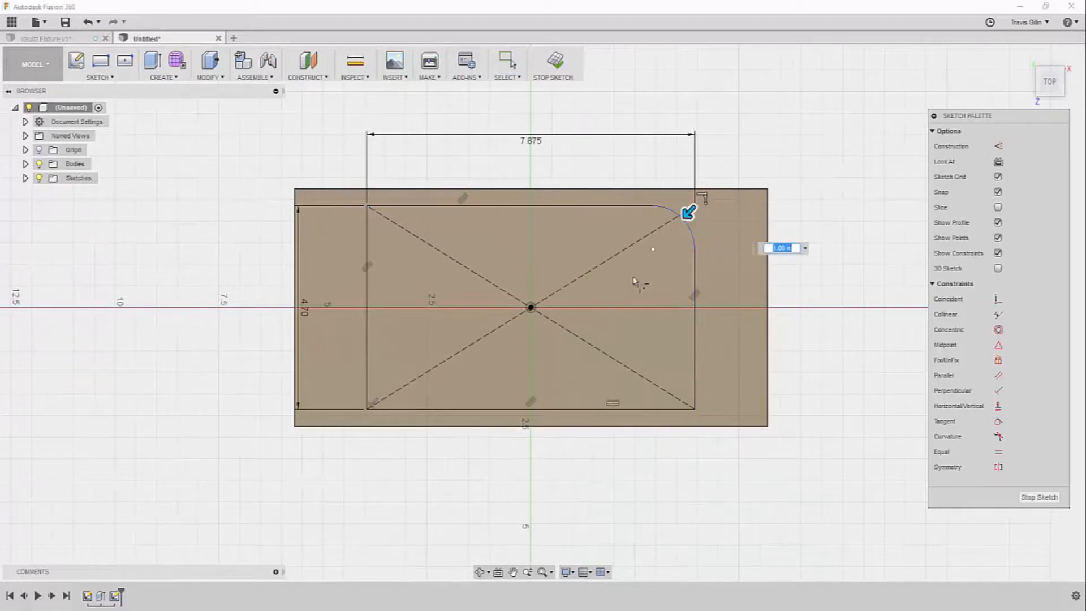
key("Return")
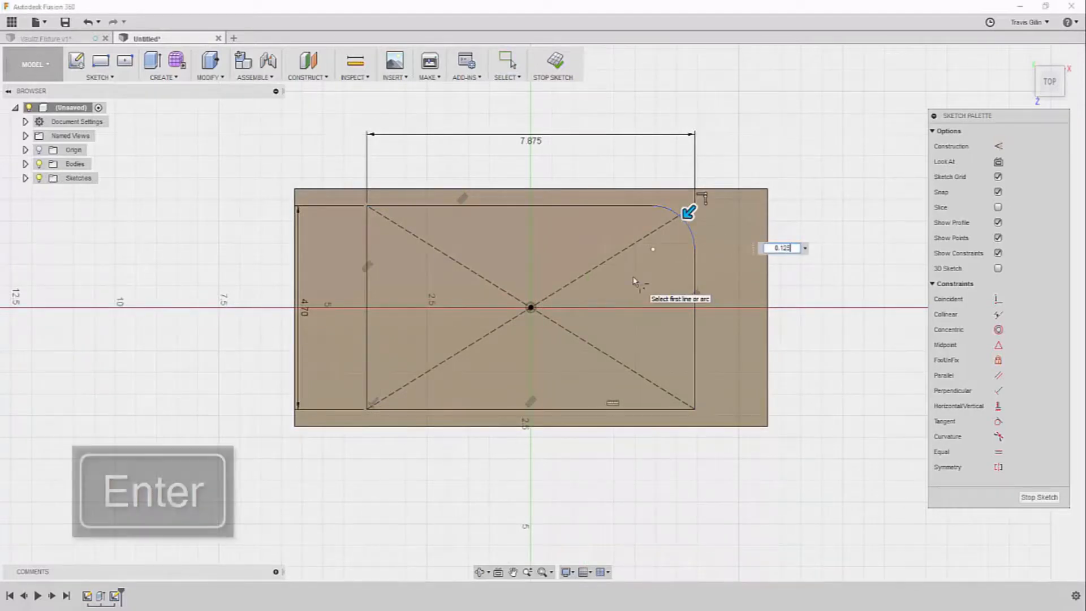
right_click(781, 161)
left_click(787, 124)
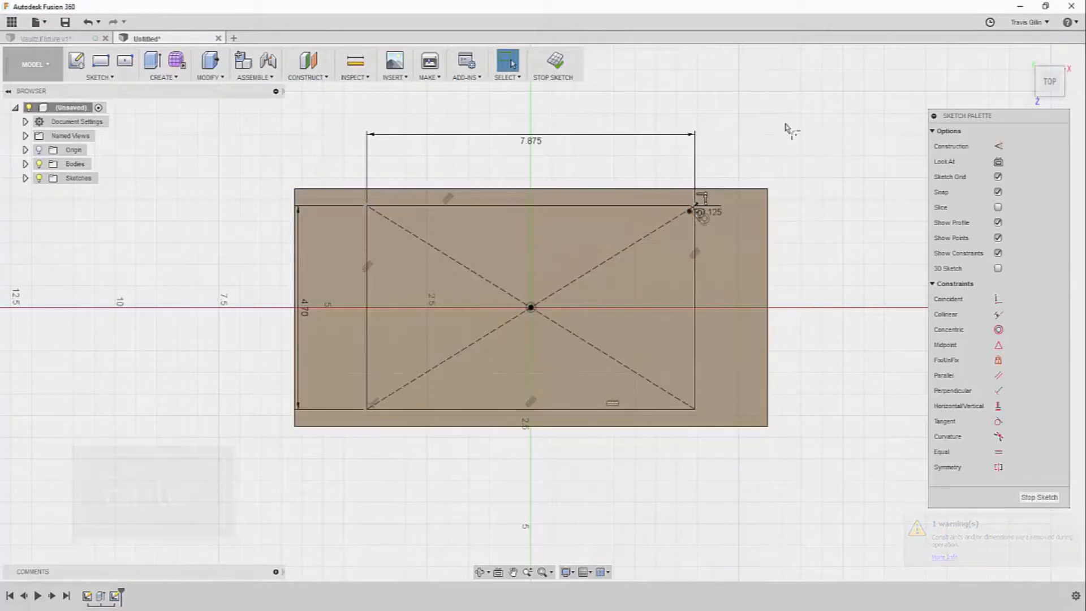
left_click(695, 382)
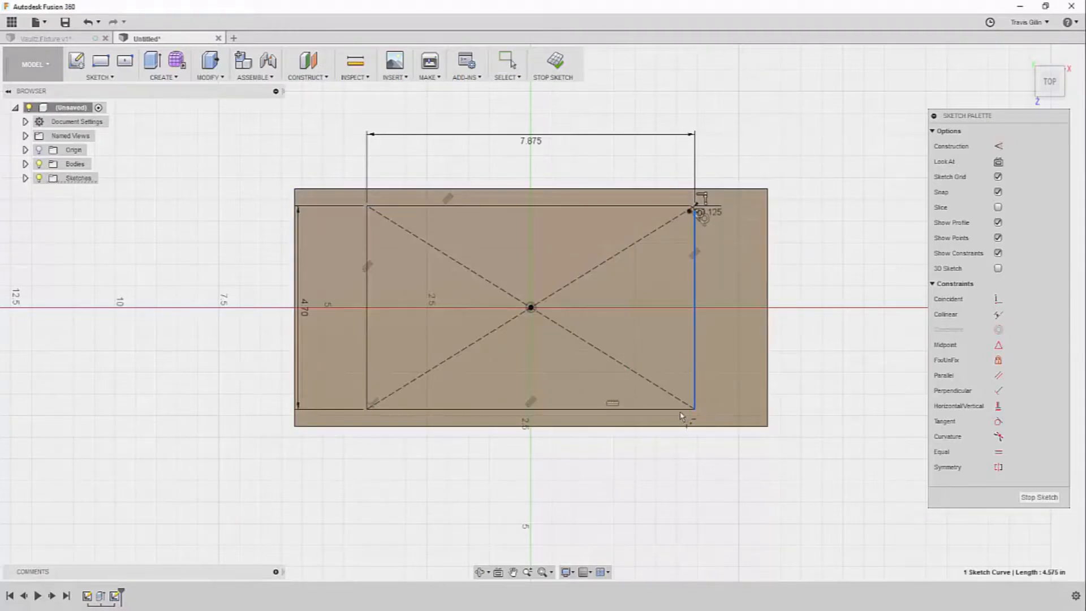
left_click(684, 409)
key("Return")
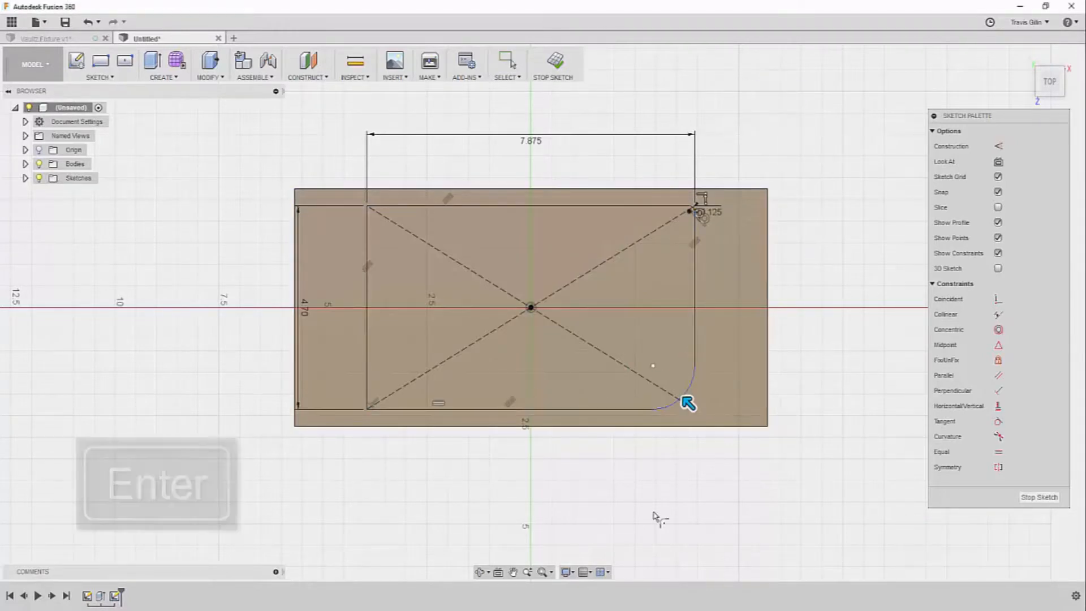
Fillet the top-left and bottom-left rectangle corners at 0.125 in
right_click(788, 249)
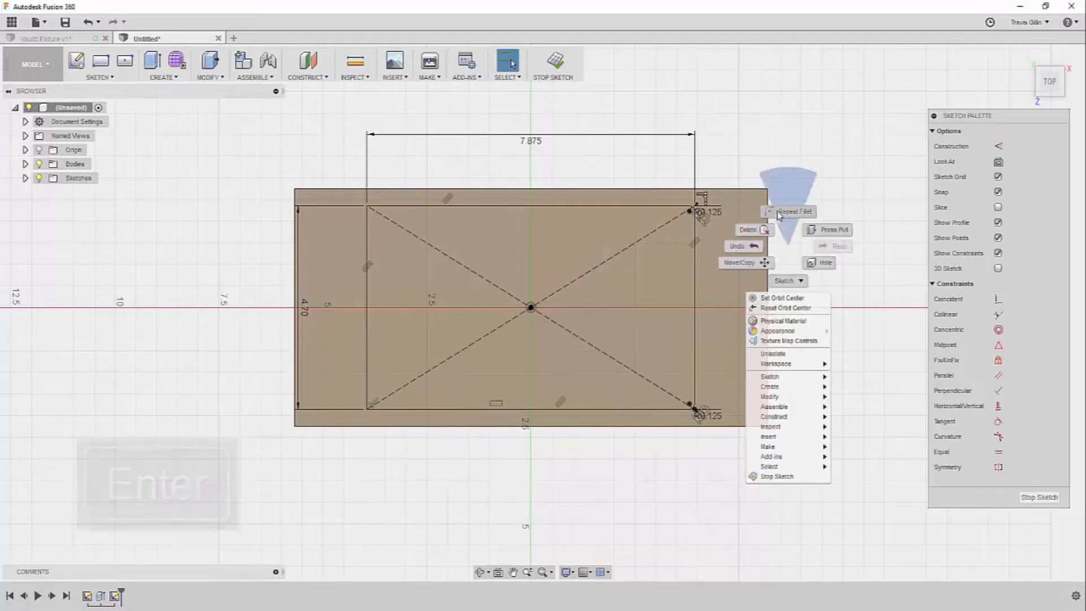
left_click(778, 209)
left_click(368, 228)
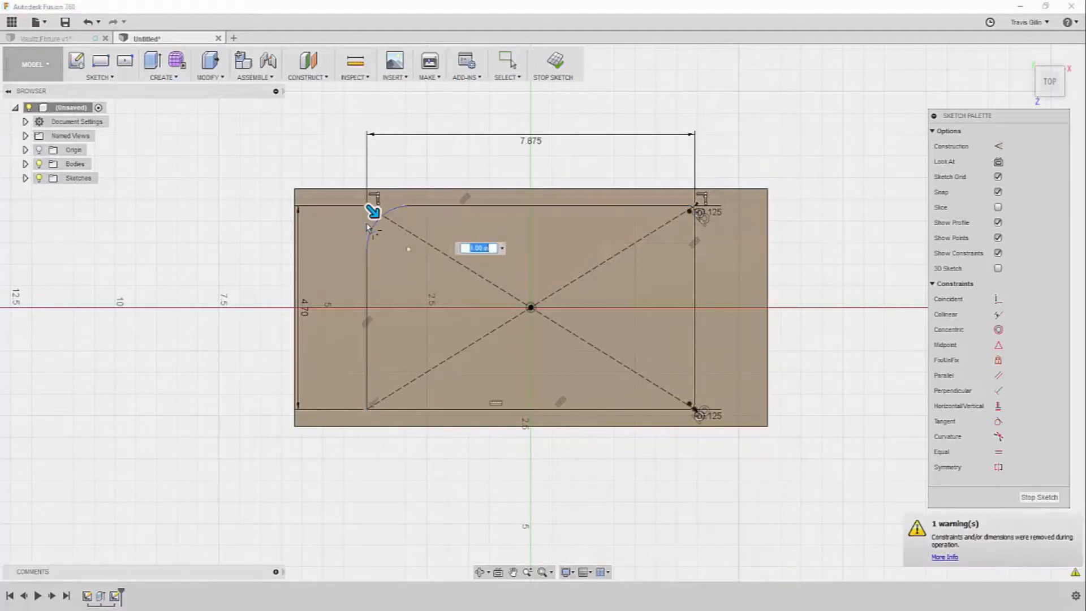
type("0.125")
key("Return")
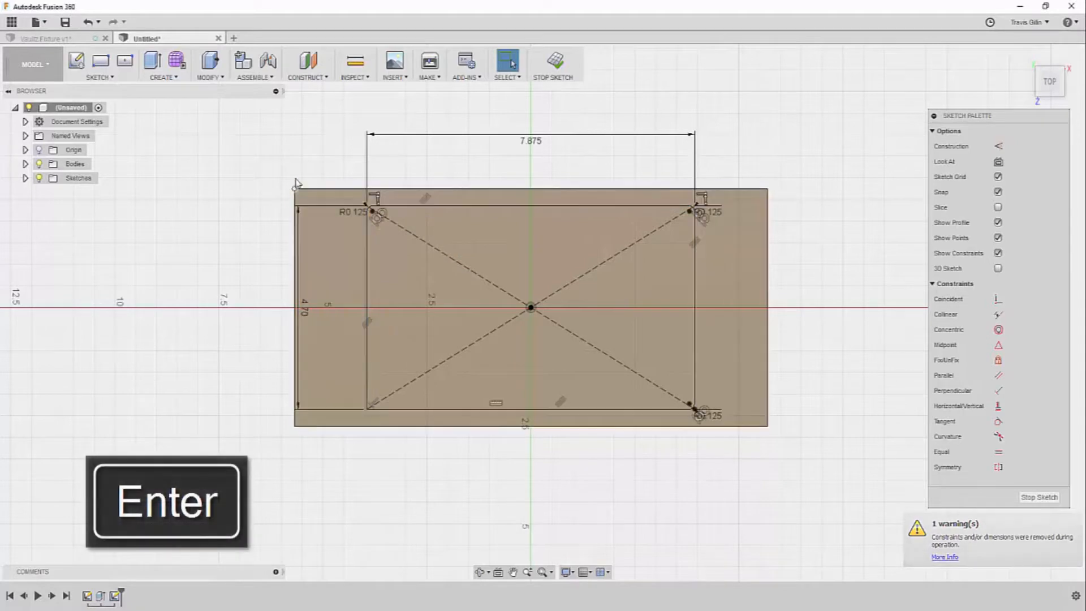
right_click(296, 163)
left_click(294, 126)
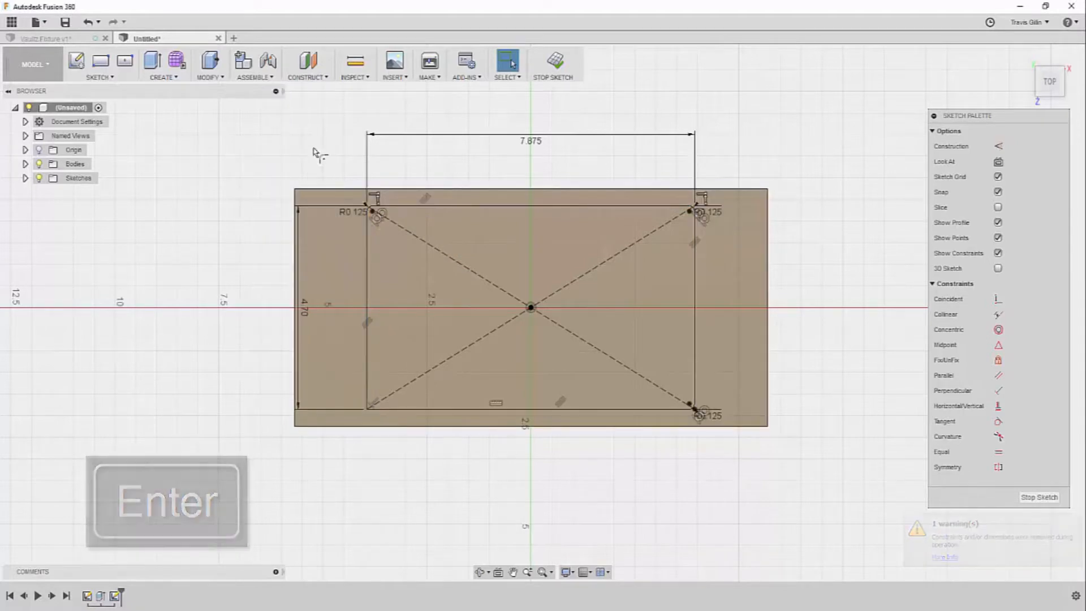
left_click(371, 348)
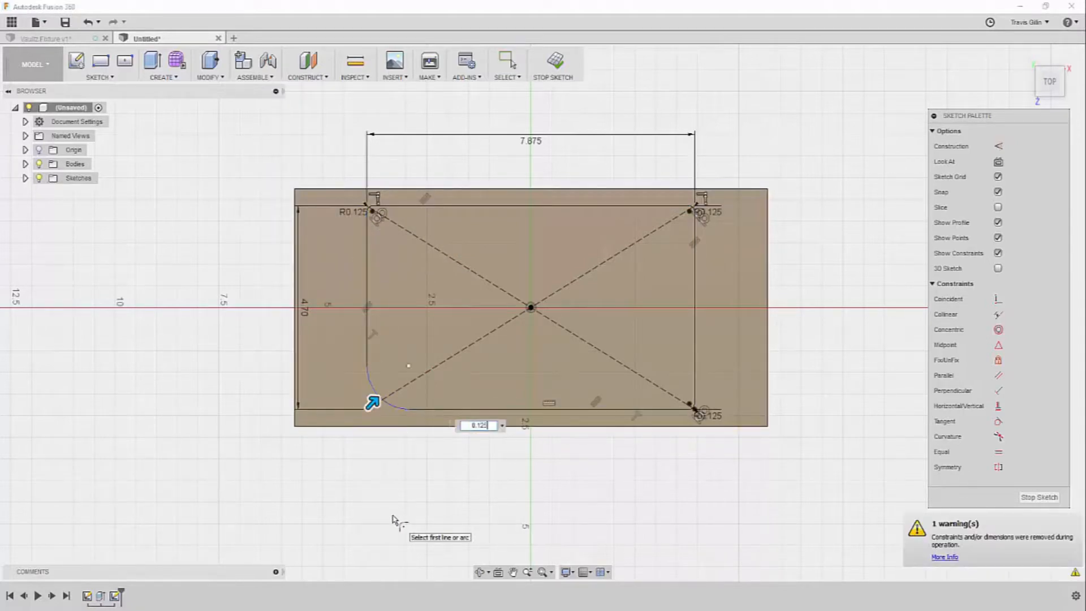
key("Return")
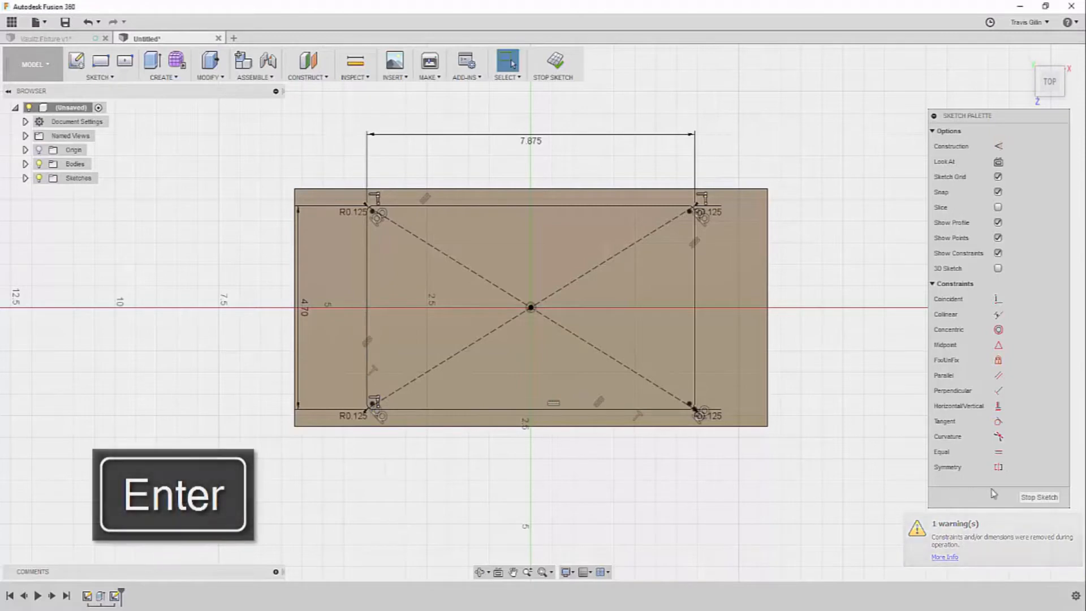
Delete the diagonal construction line and finish the pocket sketch
left_click(565, 331)
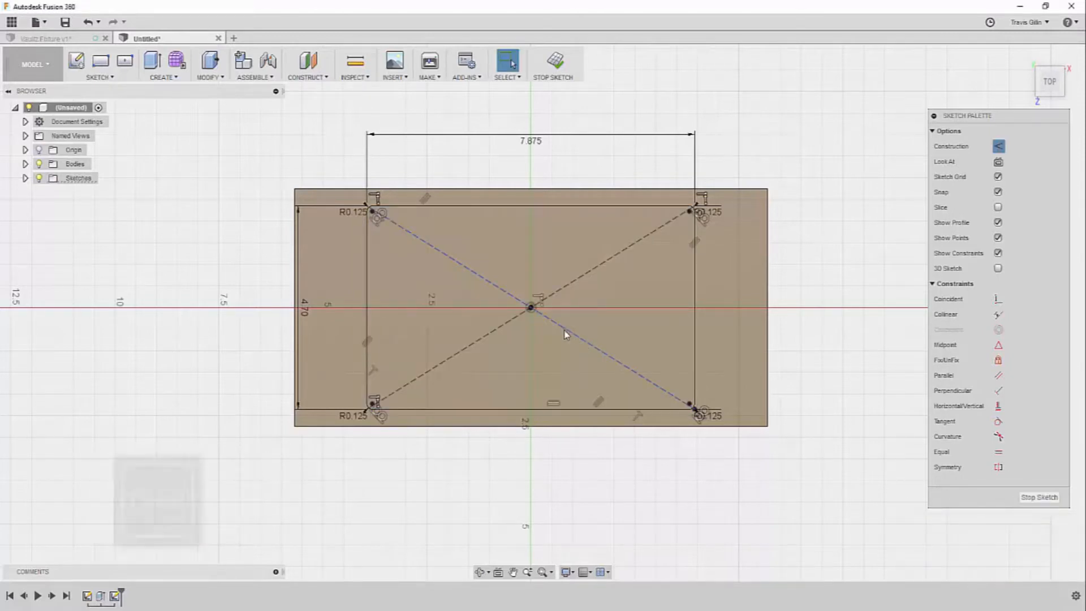
key("Delete")
left_click(1039, 496)
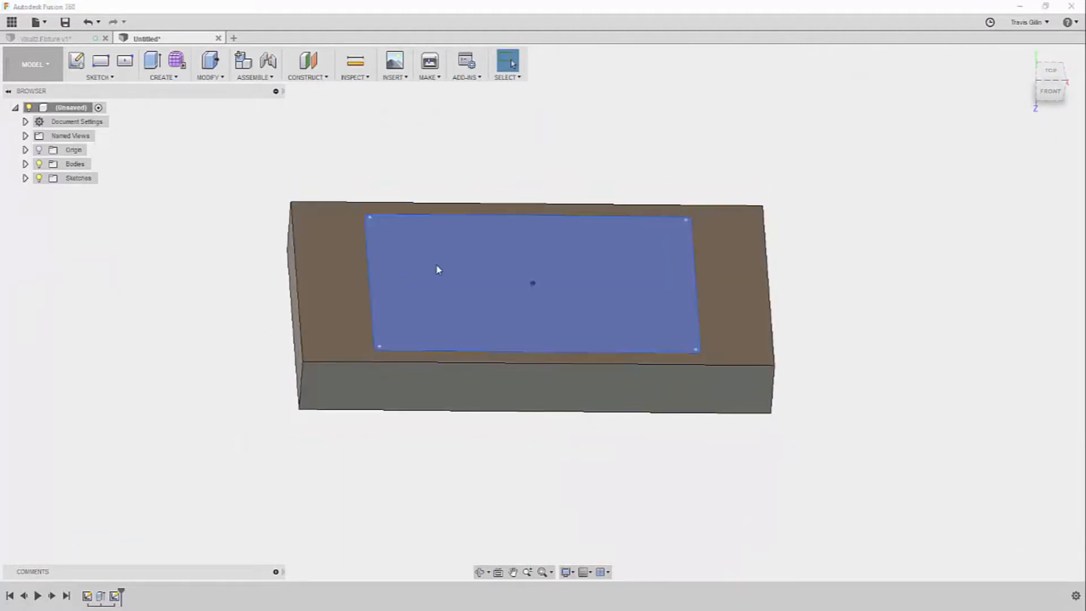
Extrude the filleted inner profile downward as a 0.50 in deep pocket cut
left_click(437, 255)
mouse_move(439, 258)
middle_mouse_down("shift")
mouse_move(457, 272)
mouse_move(418, 281)
middle_mouse_up("shift")
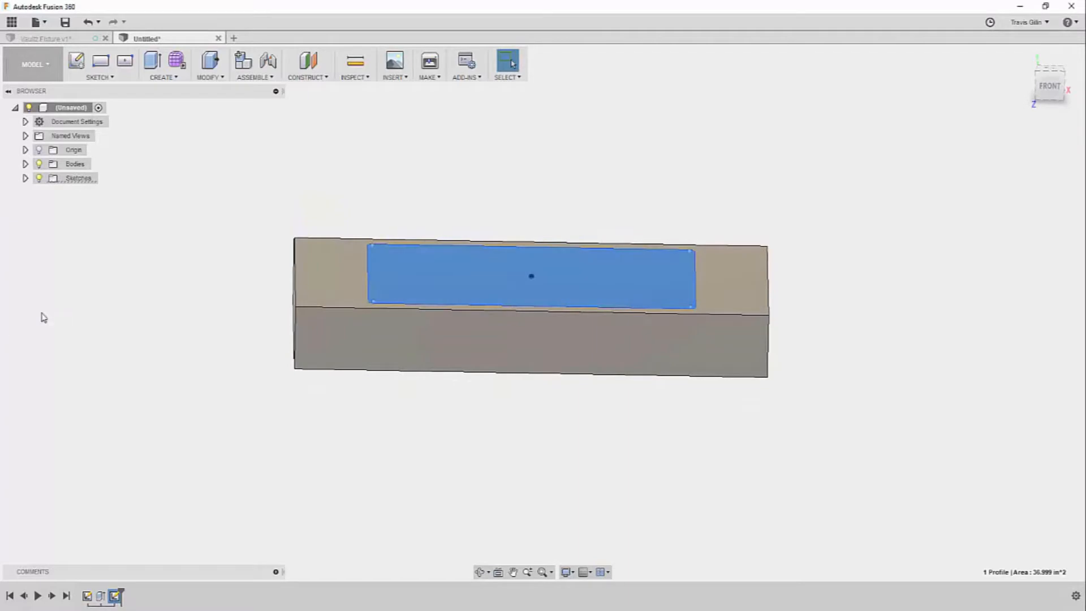
key("e")
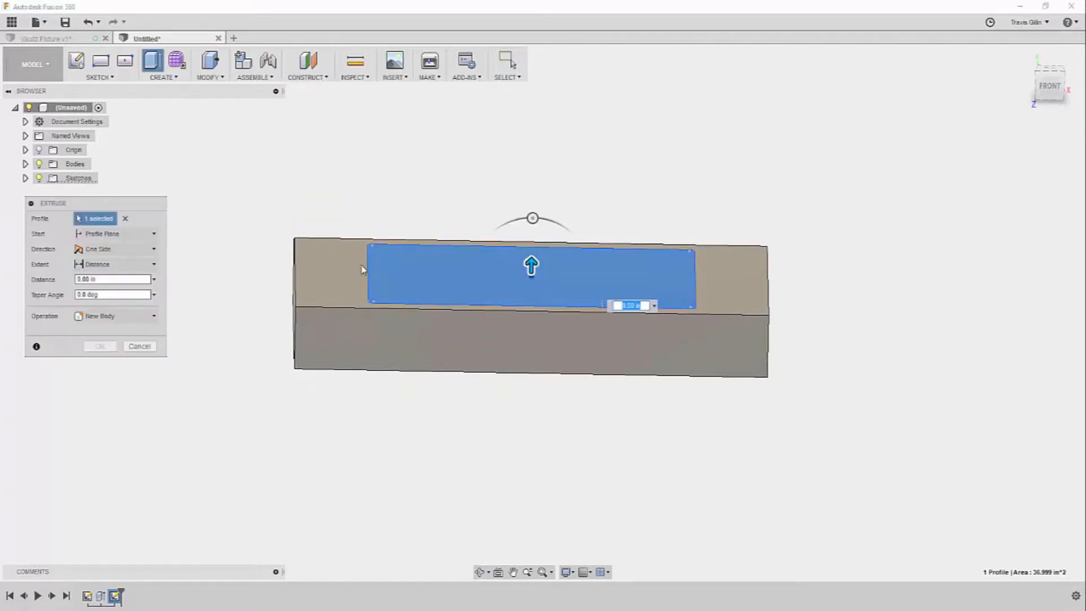
left_click_drag(530, 263, 530, 308)
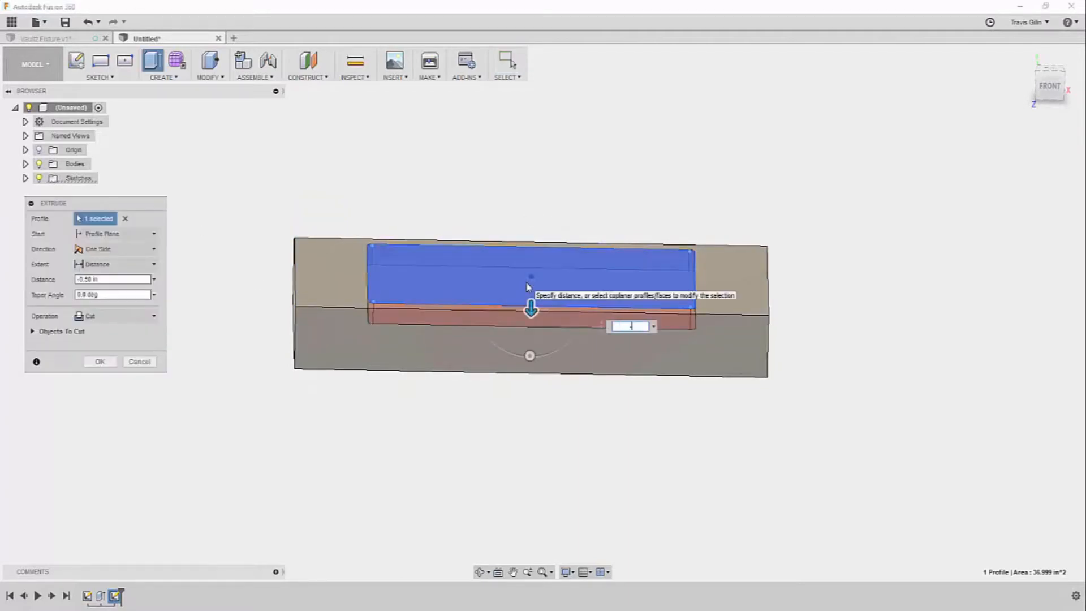
key("Return")
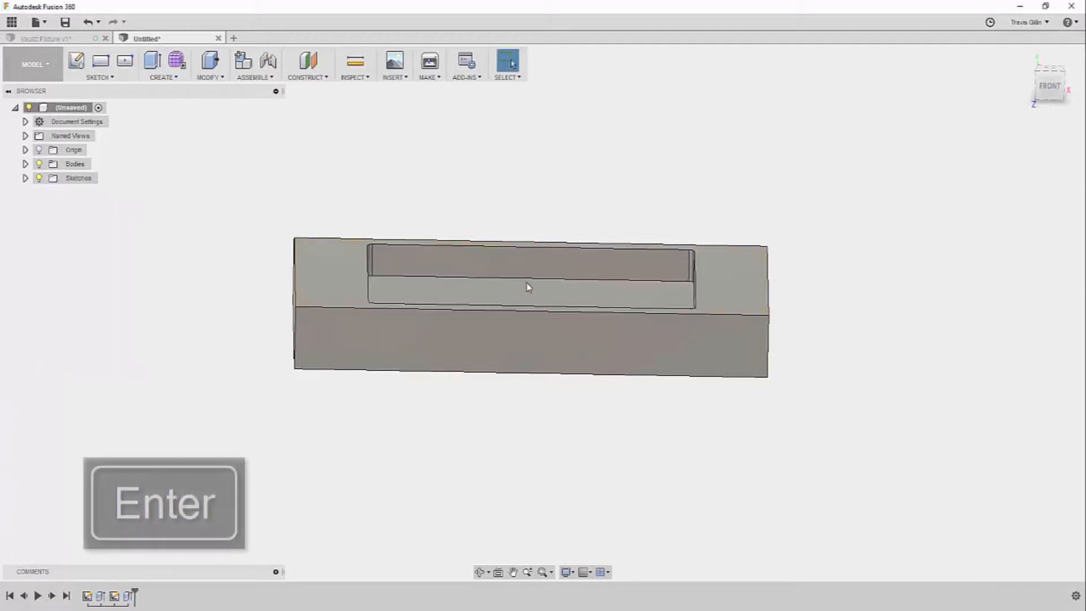
middle_click_drag(529, 288, 764, 329, "shift")
Apply the Wood > Unfinished Pine appearance to the block body
type("s")
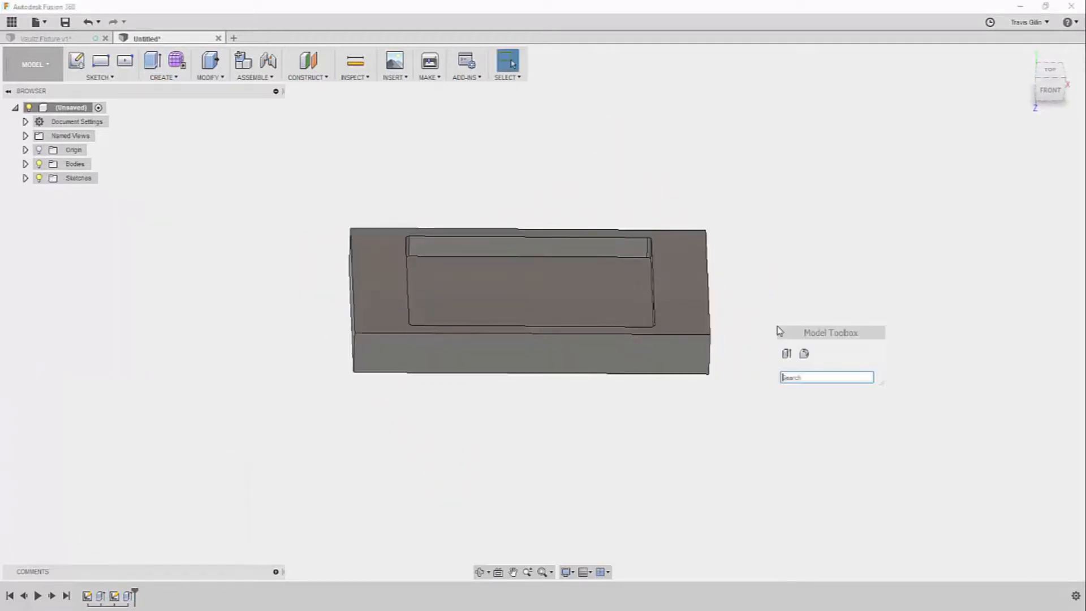
type("ap")
key("Return")
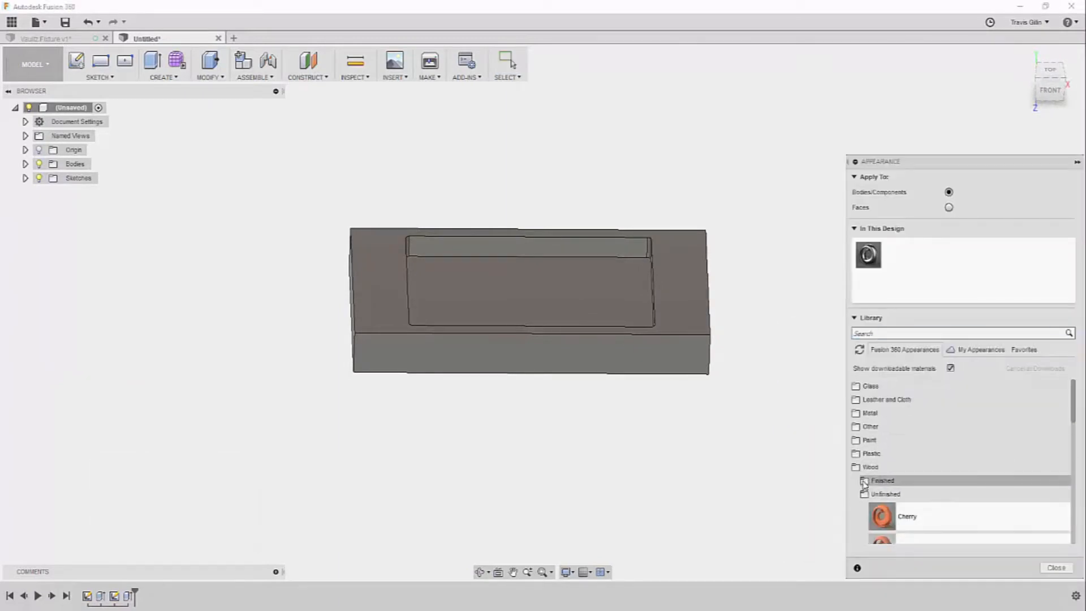
scroll(877, 453, "down", 5)
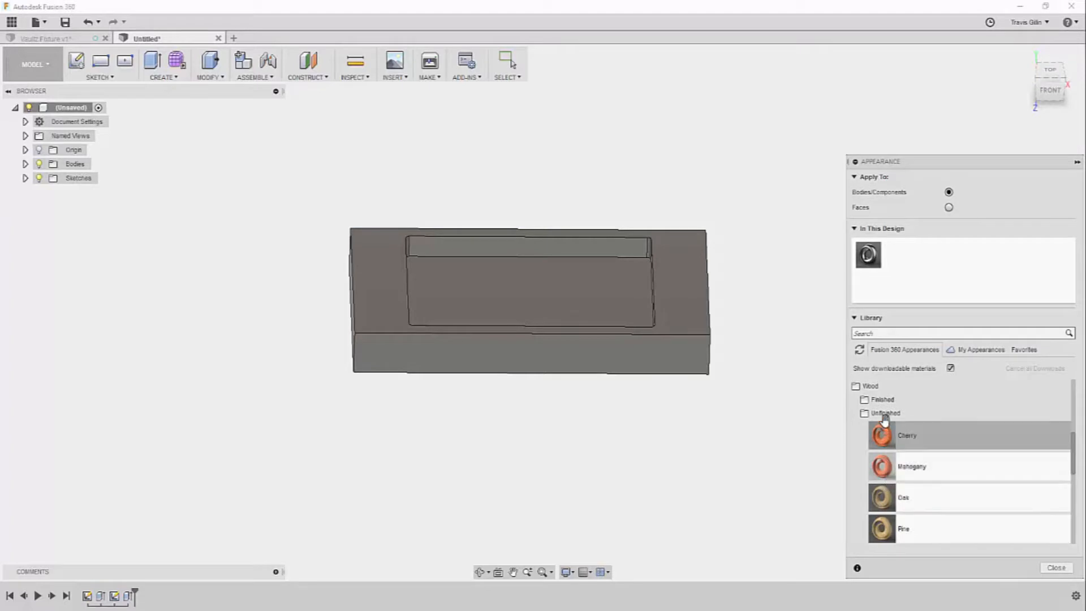
scroll(928, 457, "up", 3)
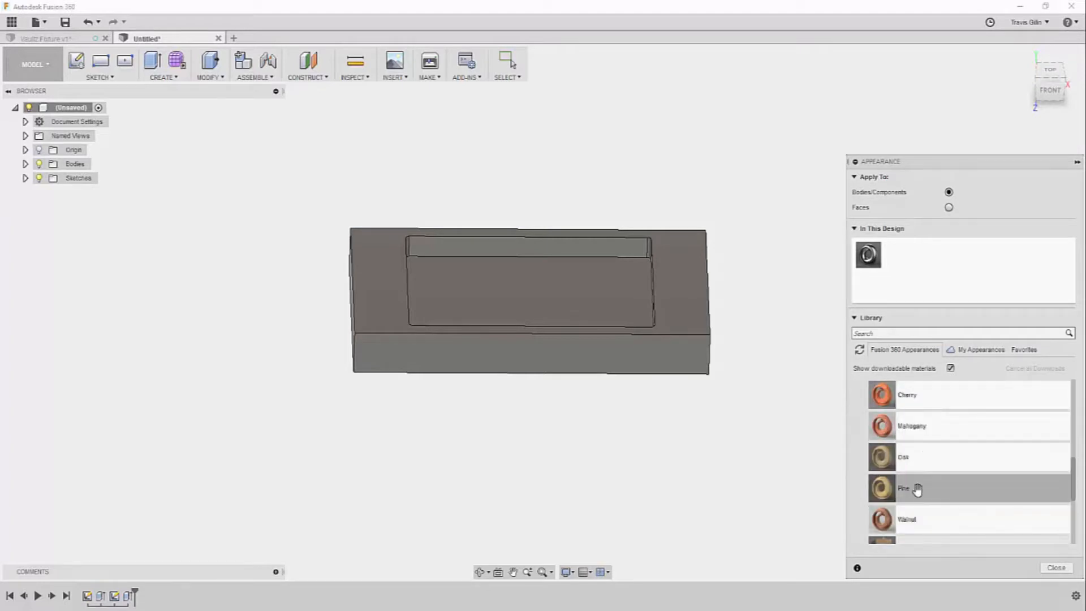
left_click_drag(918, 488, 701, 306)
left_click(1056, 569)
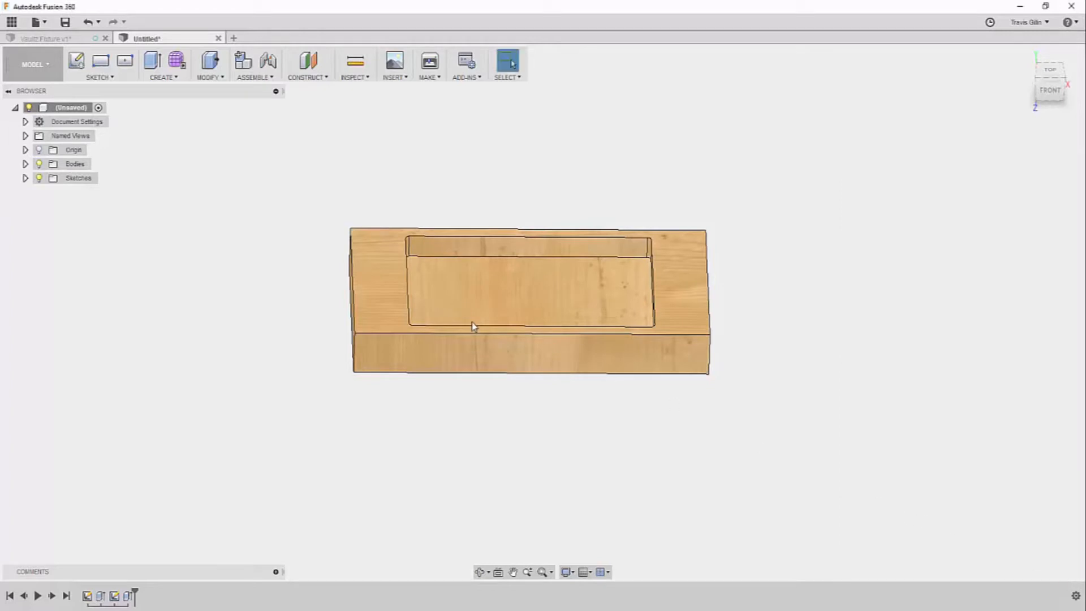
middle_click_drag(473, 328, 697, 339, "shift")
Switch to the CAM workspace and start a new milling setup
left_click(35, 66)
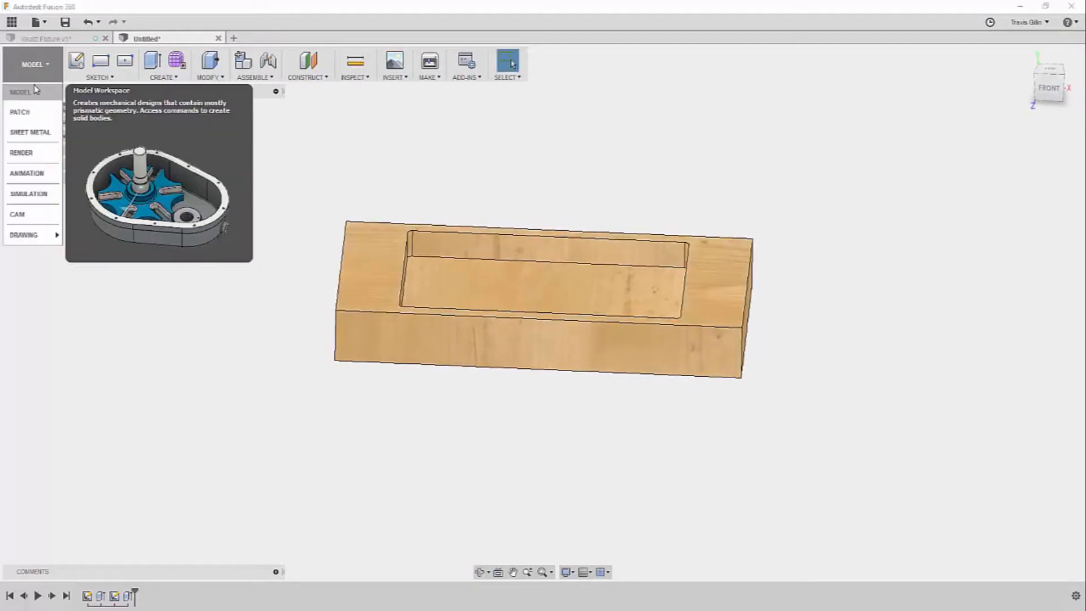
left_click(34, 213)
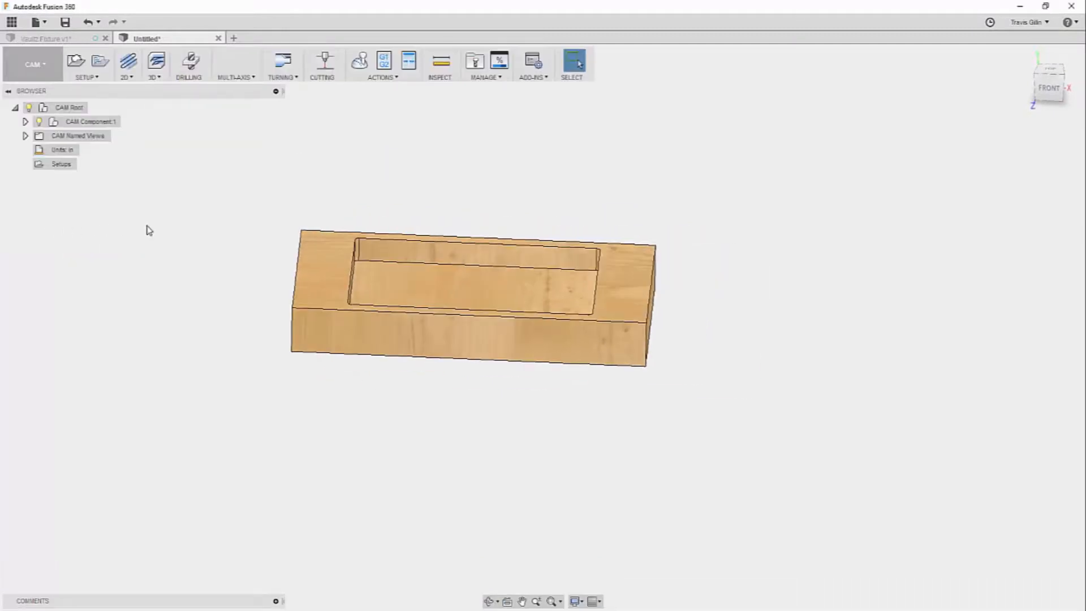
left_click(123, 78)
left_click(88, 77)
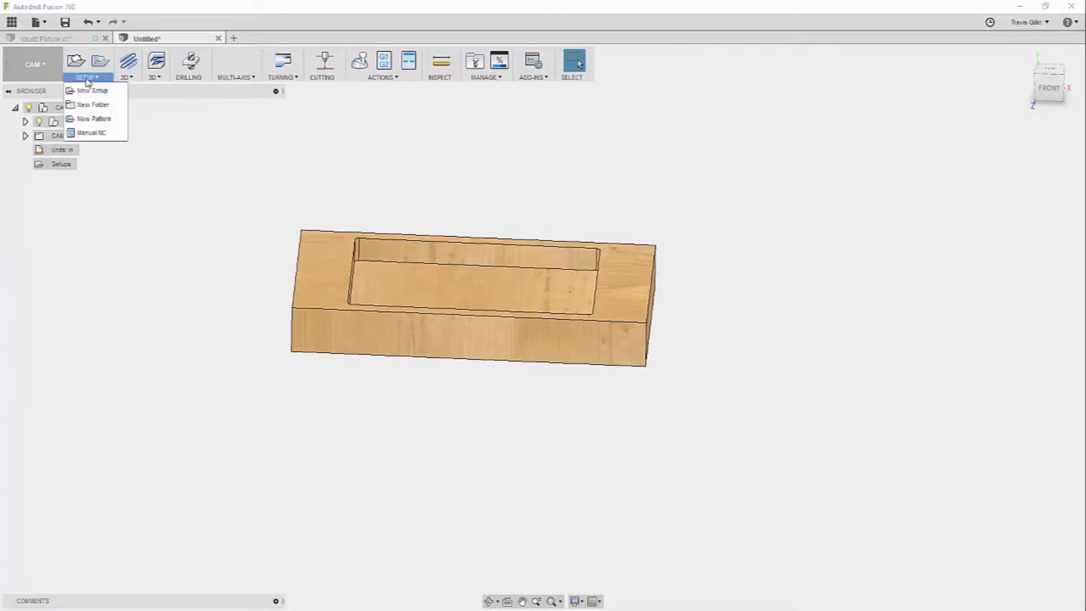
left_click(86, 92)
middle_click_drag(373, 238, 411, 248, "shift")
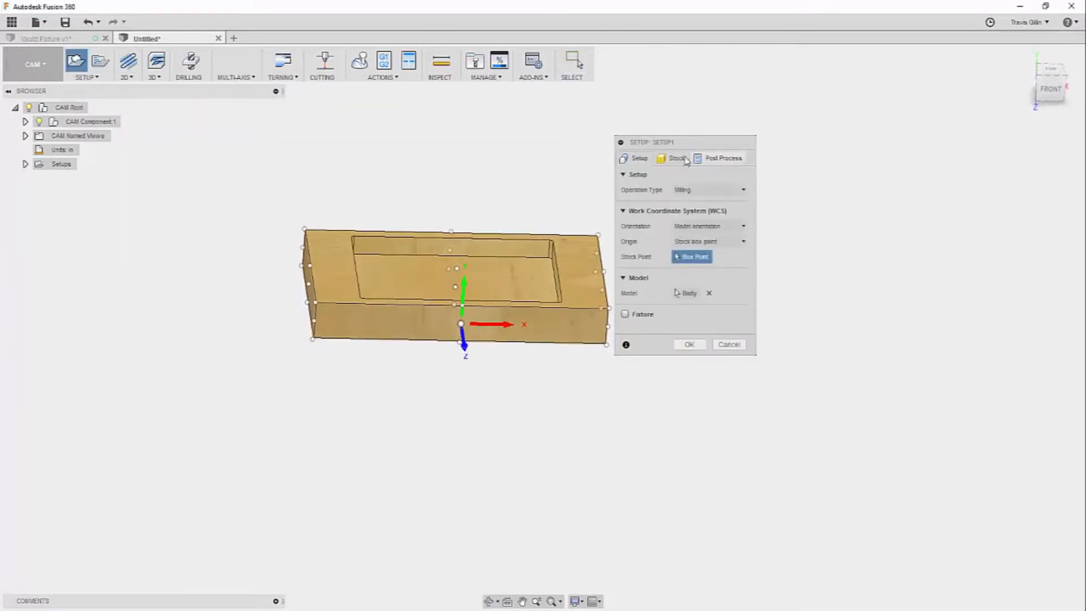
Set the stock top offset to 0 with Relative size box stock mode
left_click_drag(724, 146, 773, 122)
left_click(726, 135)
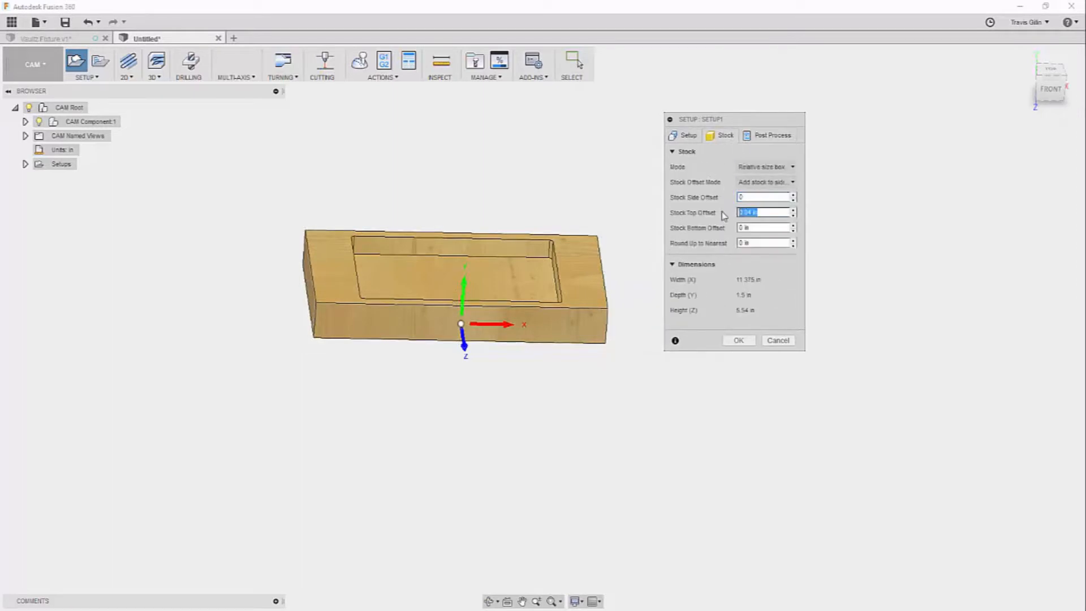
type("0")
left_click(766, 167)
left_click(761, 195)
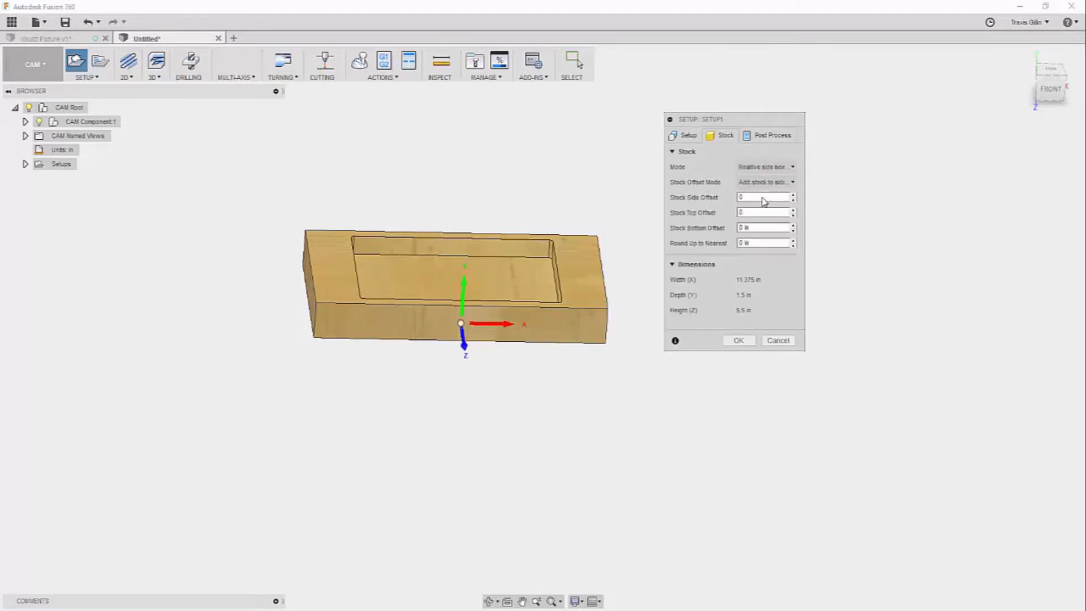
Orient the Z axis to the block's top face, set the stock origin, and confirm Setup1
left_click(686, 138)
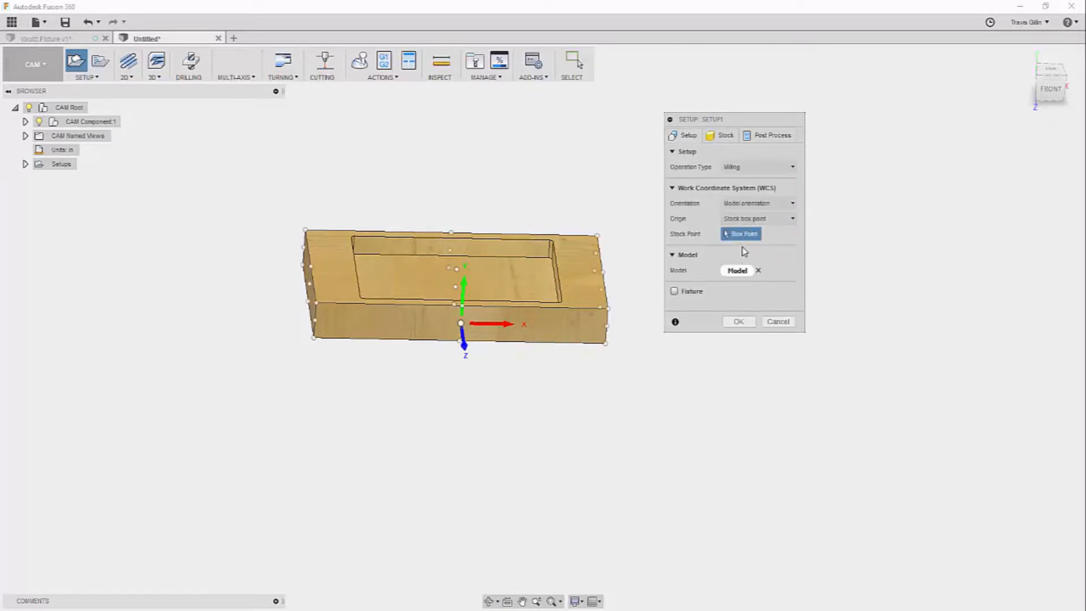
left_click(756, 204)
left_click(755, 234)
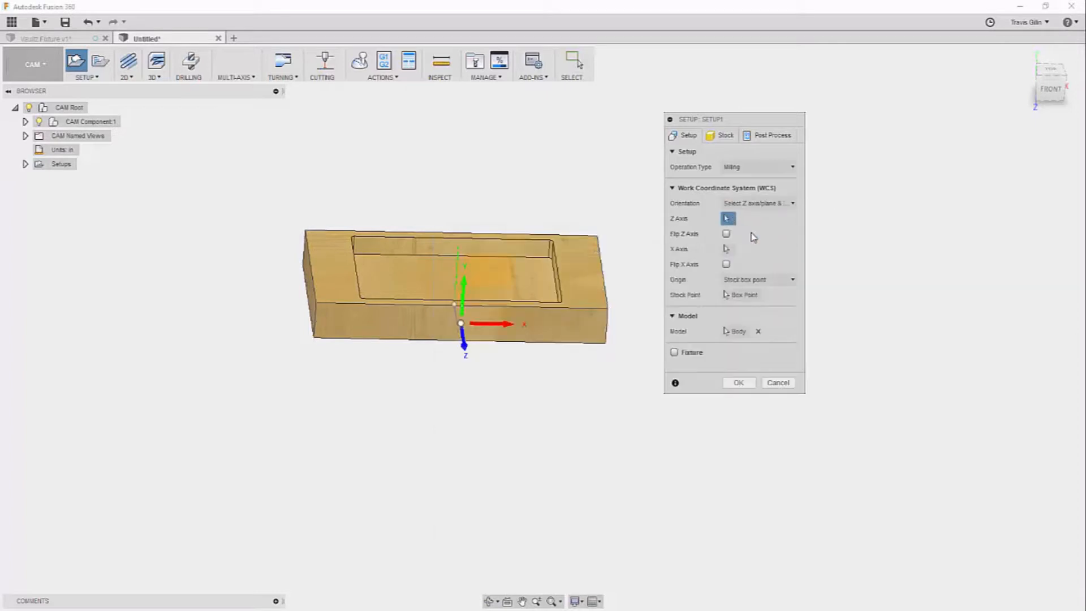
left_click(331, 266)
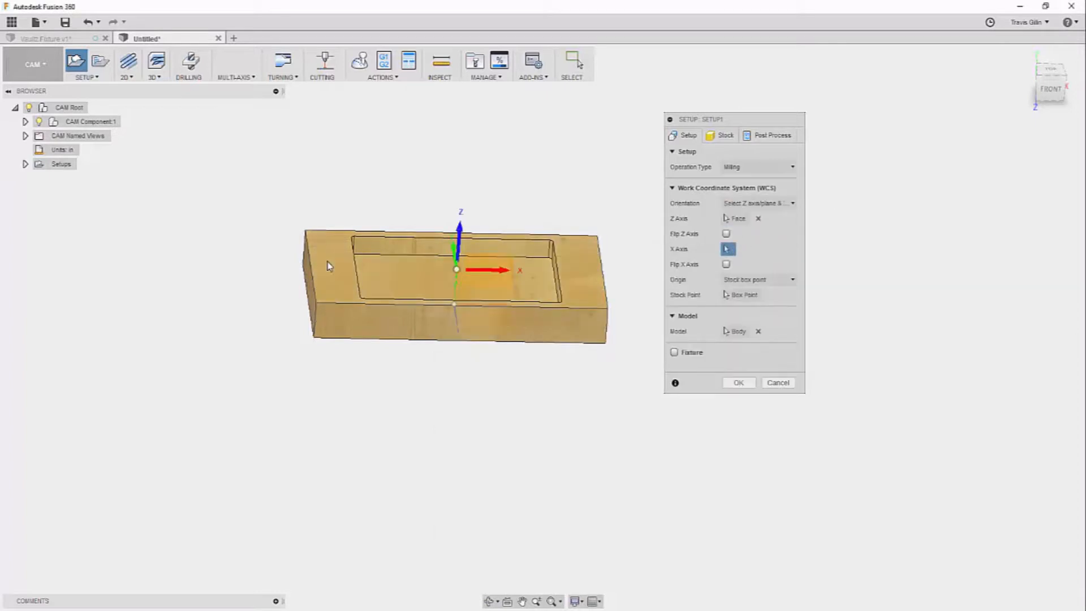
left_click(735, 297)
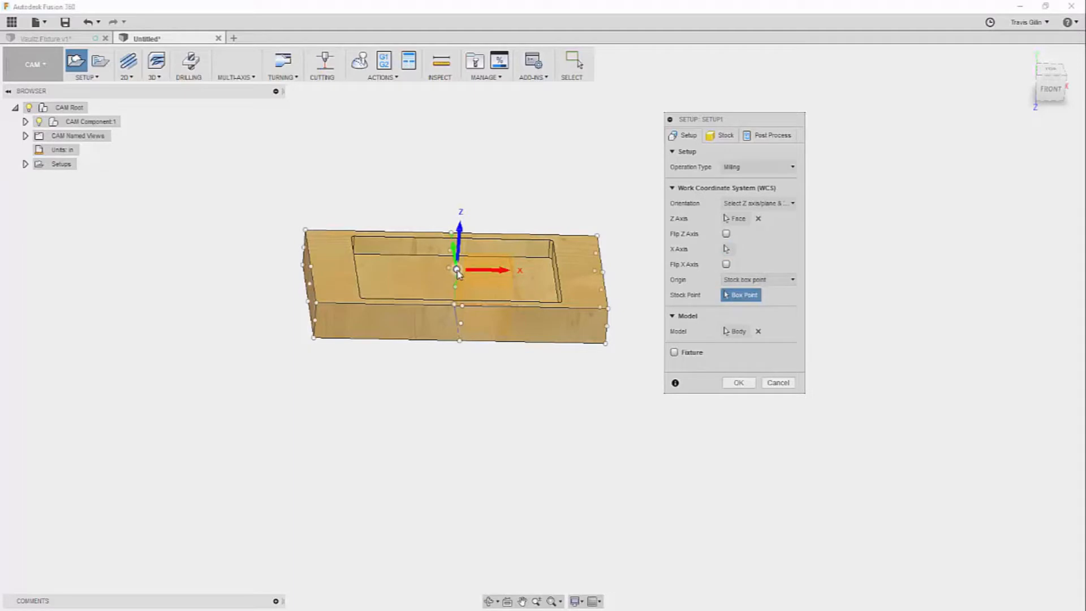
mouse_move(457, 273)
middle_mouse_down("shift")
mouse_move(447, 302)
mouse_move(458, 291)
middle_mouse_up("shift")
scroll(457, 327, "down", 2)
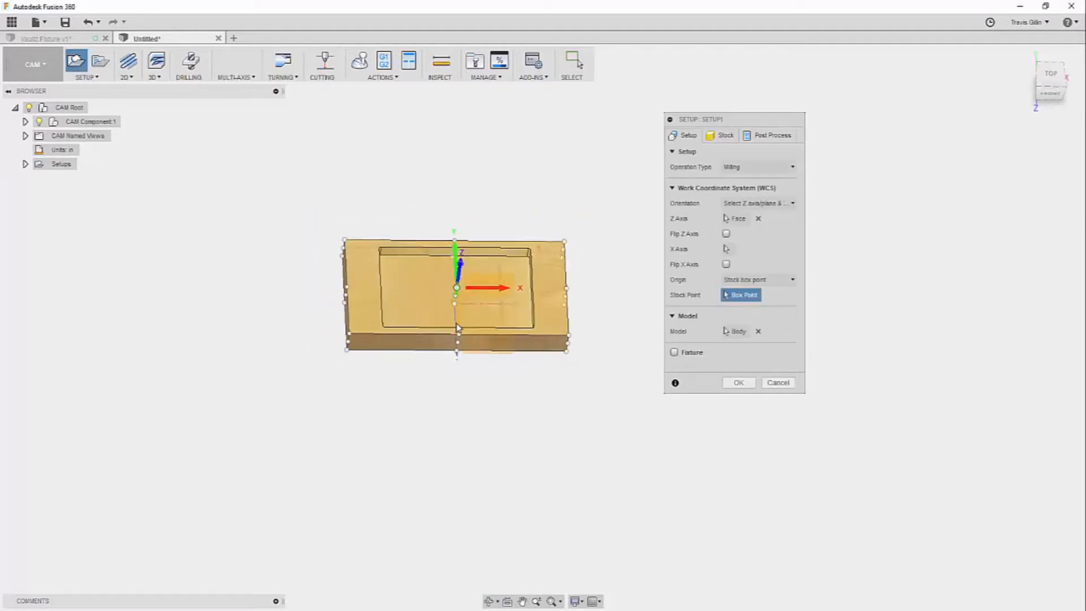
middle_click_drag(457, 329, 492, 312, "shift")
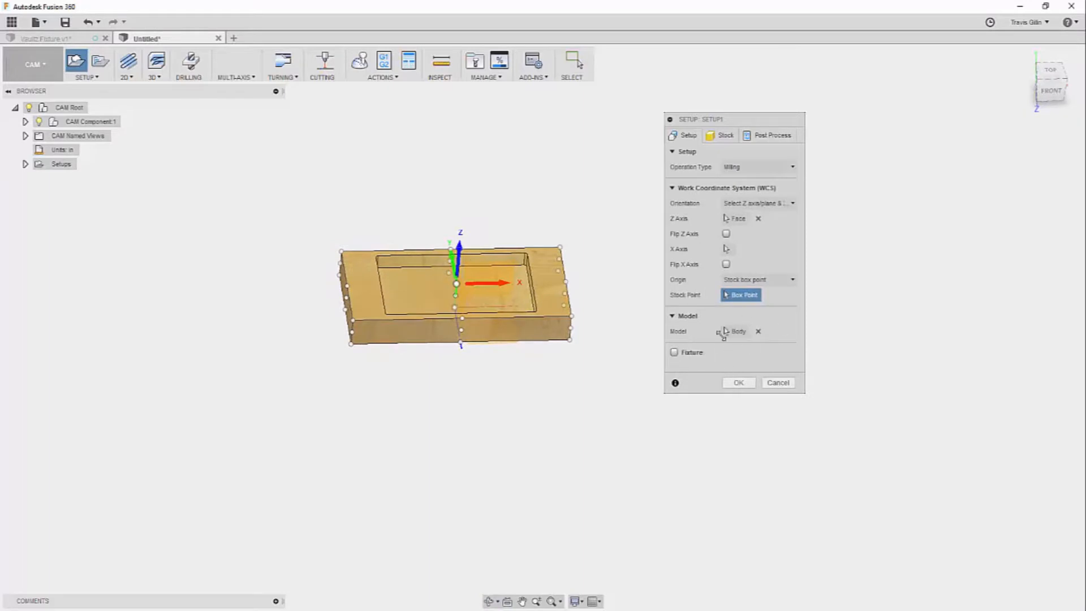
left_click(739, 383)
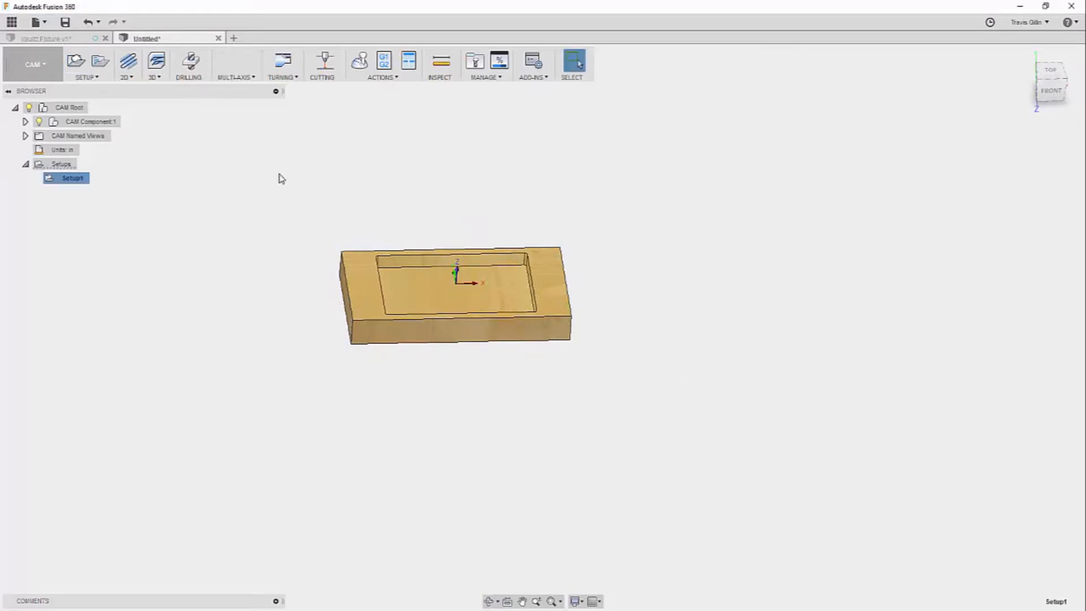
Start Adaptive Clearing and assign the cloud Mill library's 26 - Ø1/2" flat end mill
left_click(154, 79)
left_click(170, 88)
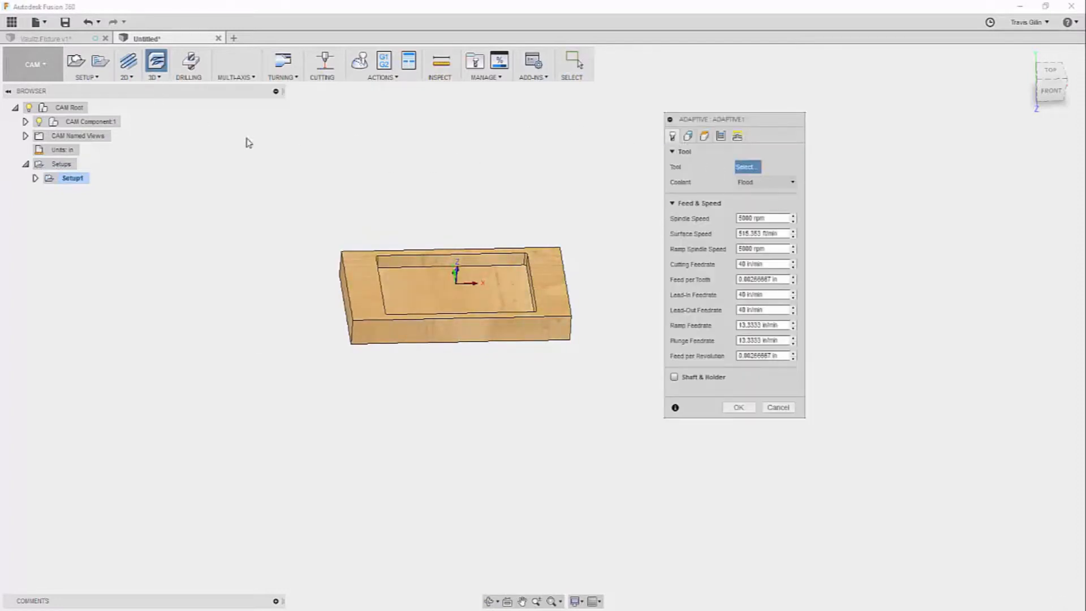
left_click(747, 166)
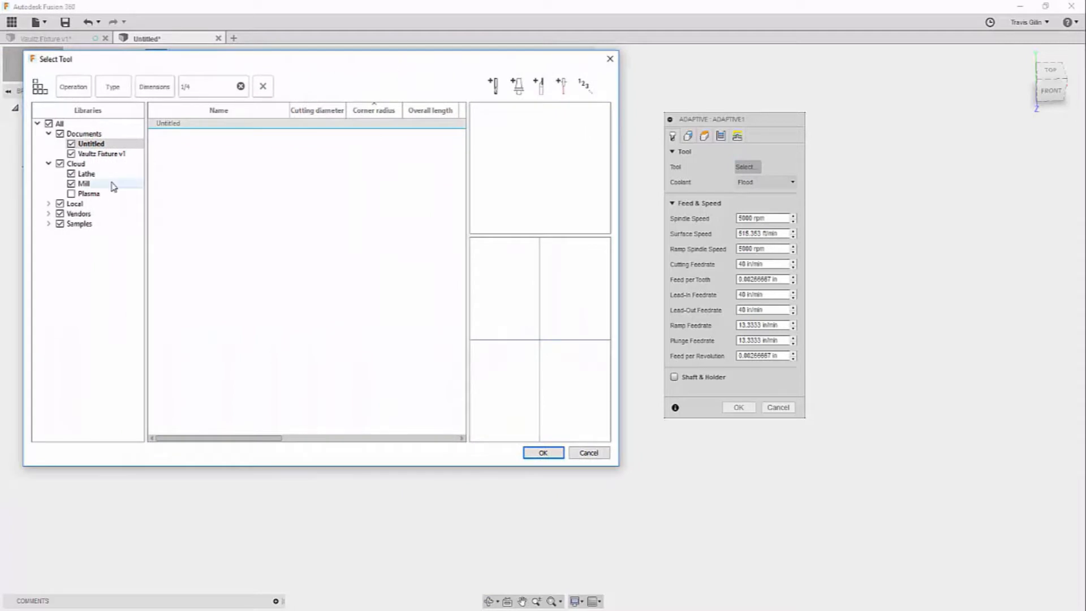
left_click(112, 185)
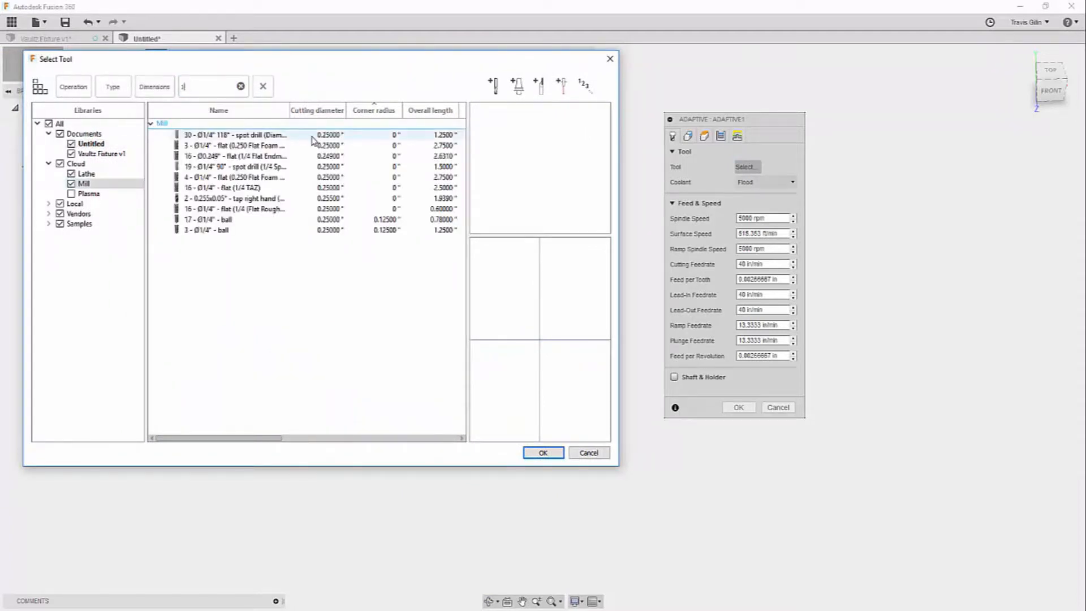
type("2")
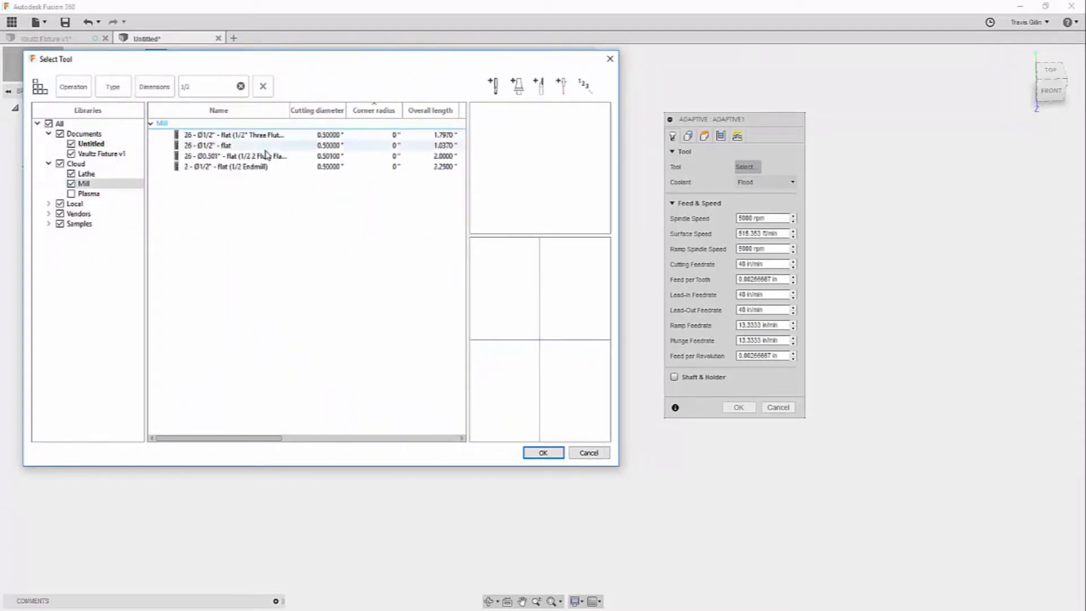
left_click(401, 149)
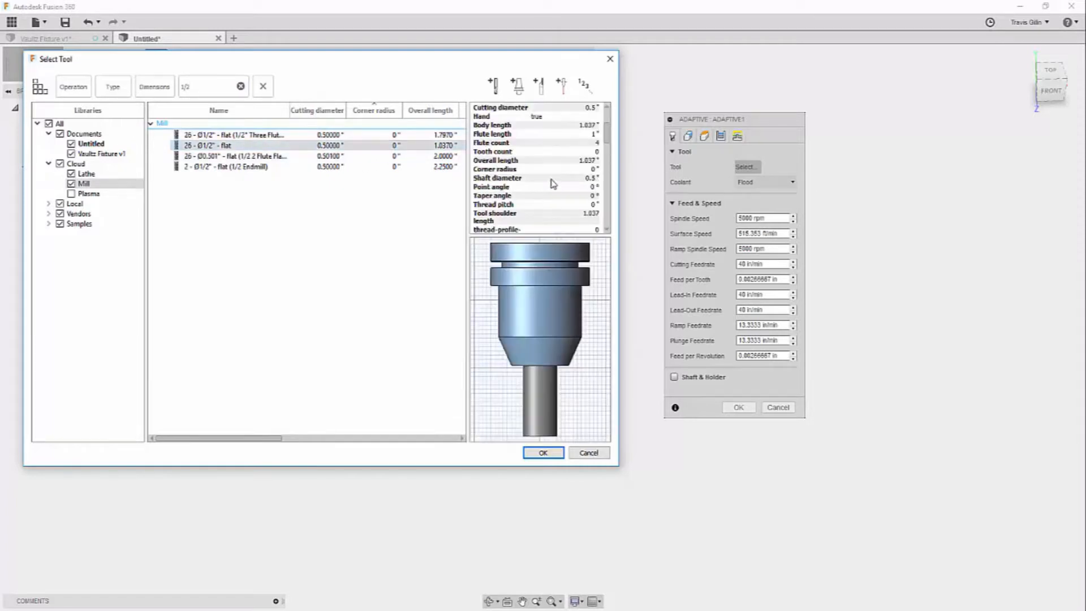
double_click(276, 148)
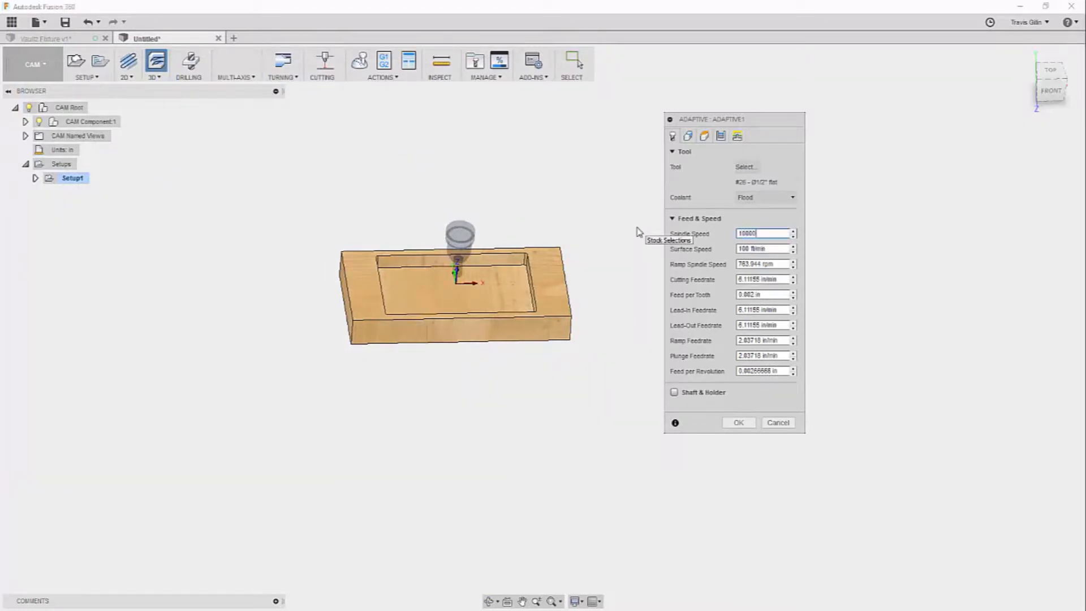
Enter feeds: spindle 10800, cutting 135, lead-in/out 120, ramp 135, plunge 100
key("Tab")
key("Tab")
key("Tab")
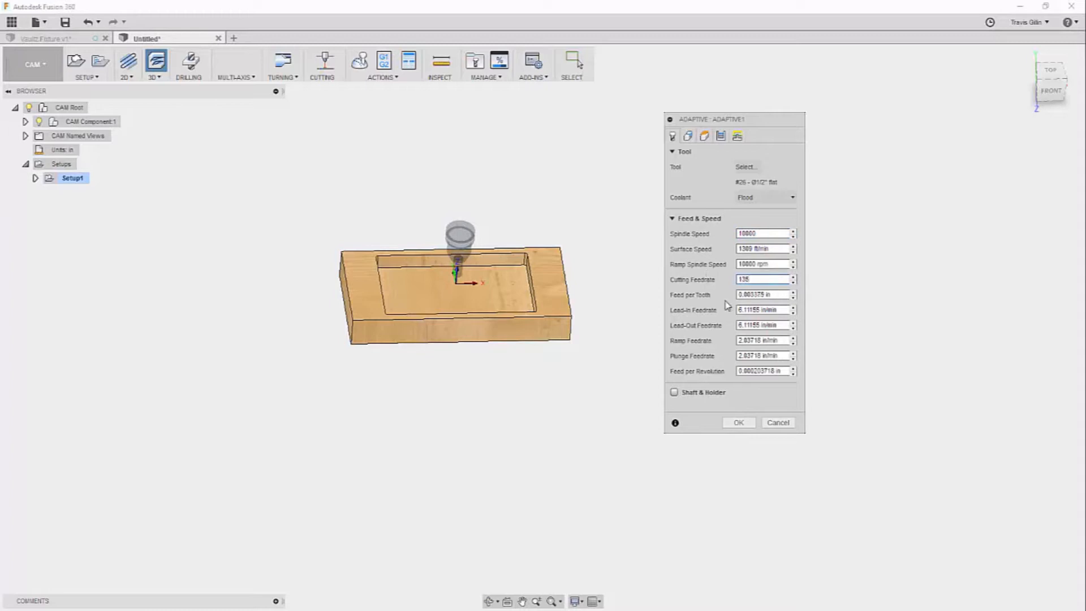
left_click(758, 309)
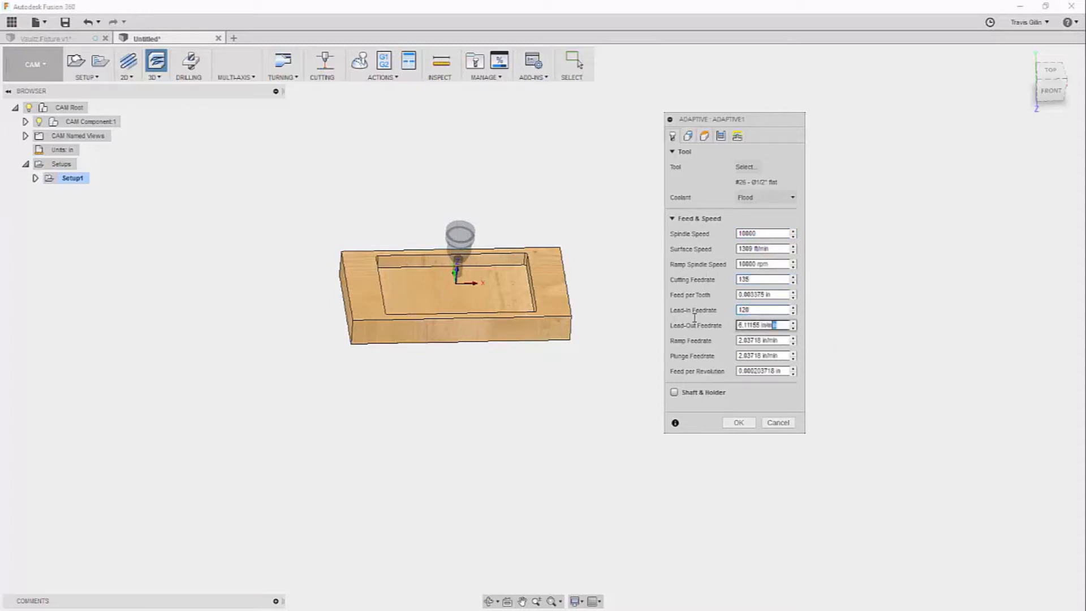
type("120")
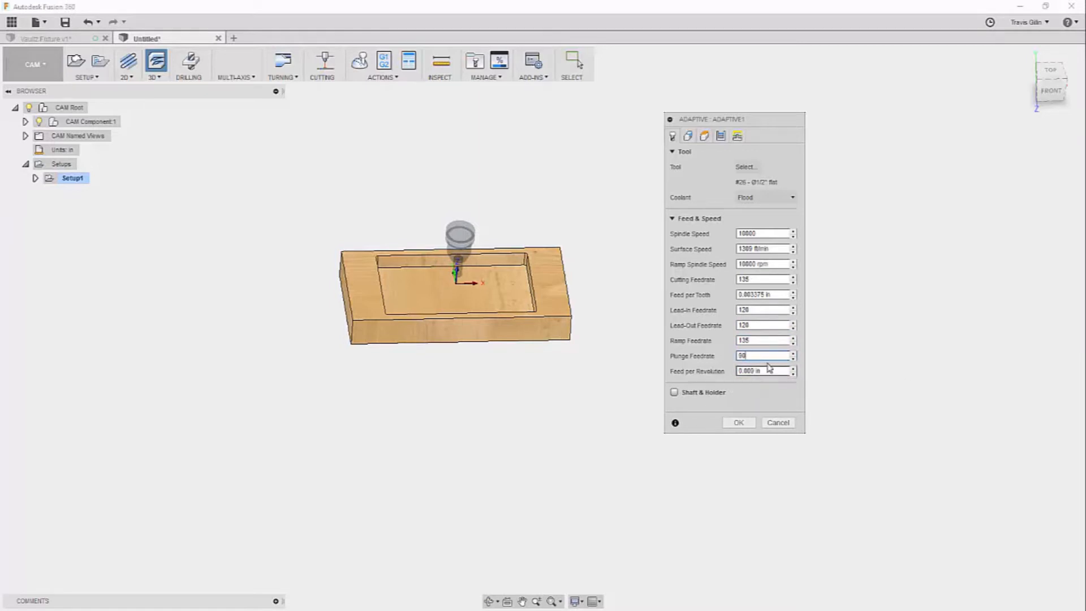
key("BackSpace")
key("BackSpace")
Set plunge to 100 and bound the clearing to the pocket edge loop, tool centre on boundary
type("100")
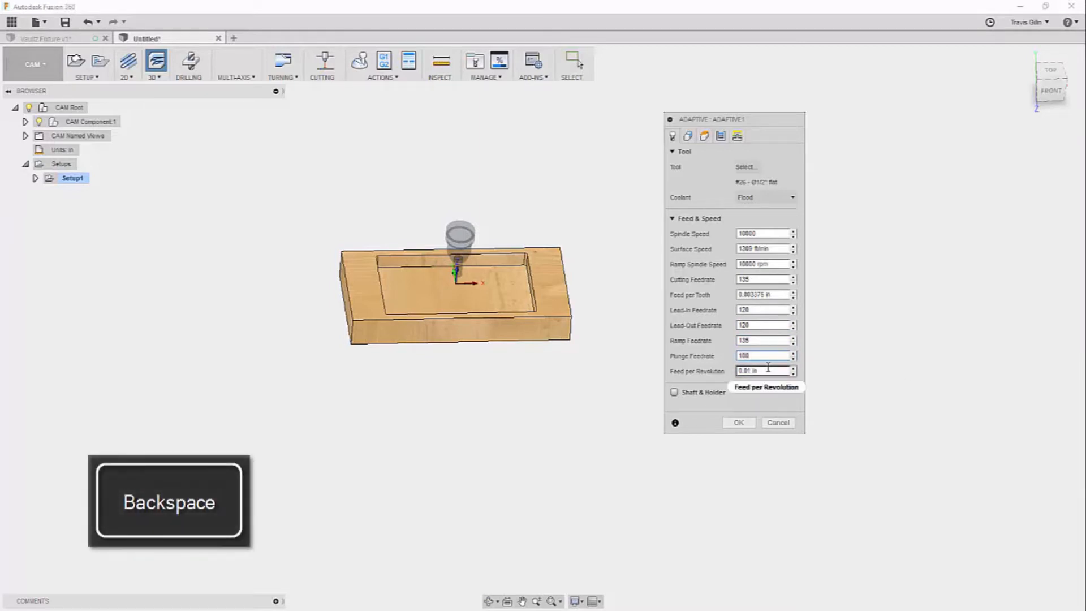
left_click(689, 136)
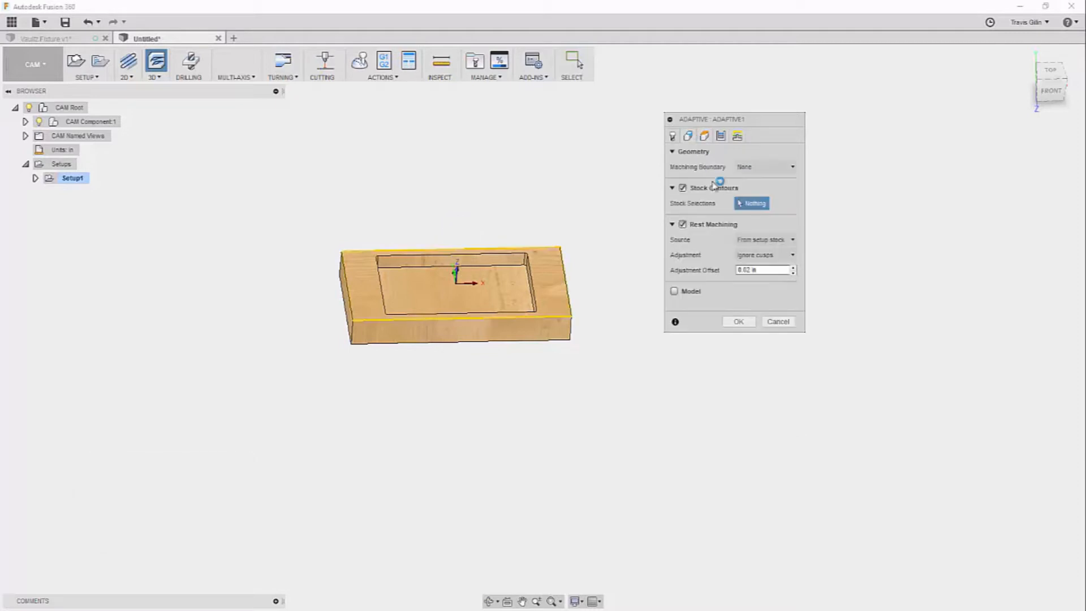
left_click(752, 167)
left_click(761, 220)
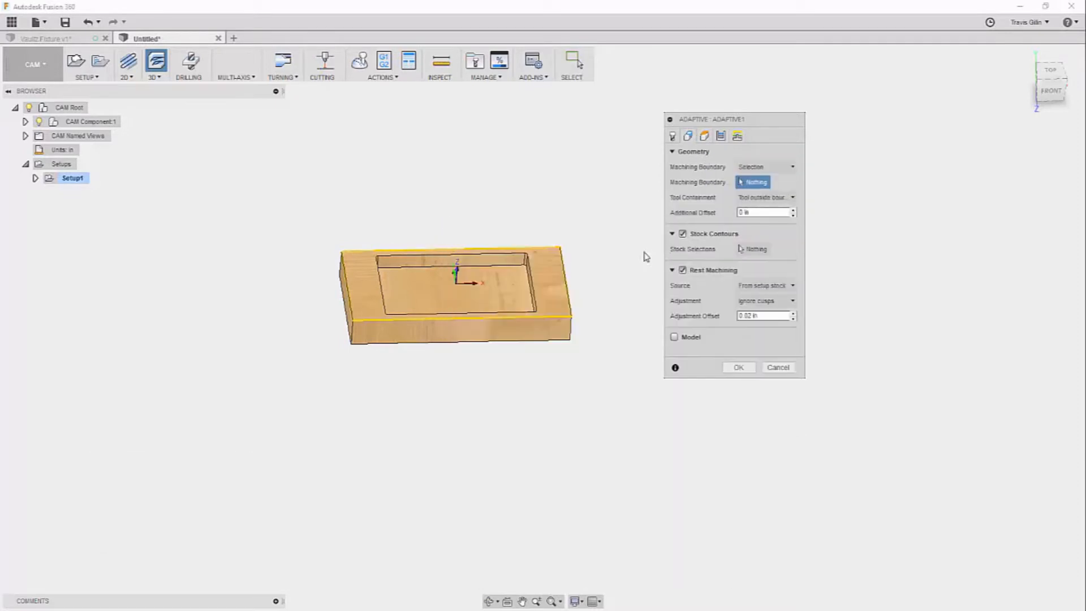
left_click(511, 256)
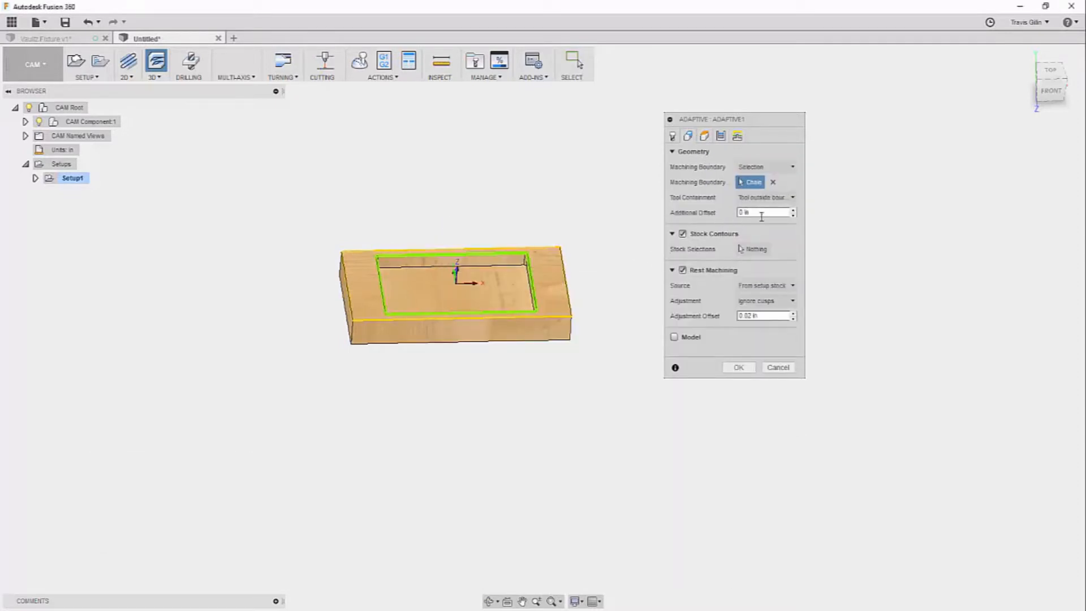
left_click(773, 199)
left_click(773, 226)
left_click(704, 137)
left_click(721, 137)
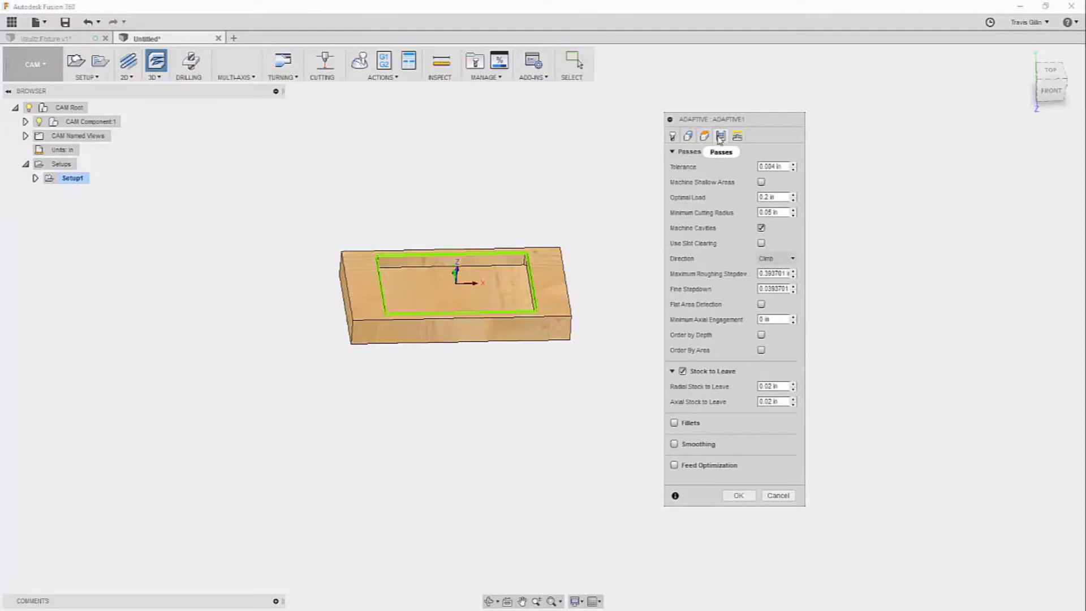
Set max roughing stepdown 0.8, optimal load 0.8*0.25, radial stock 0.010 and axial stock 0
left_click(709, 137)
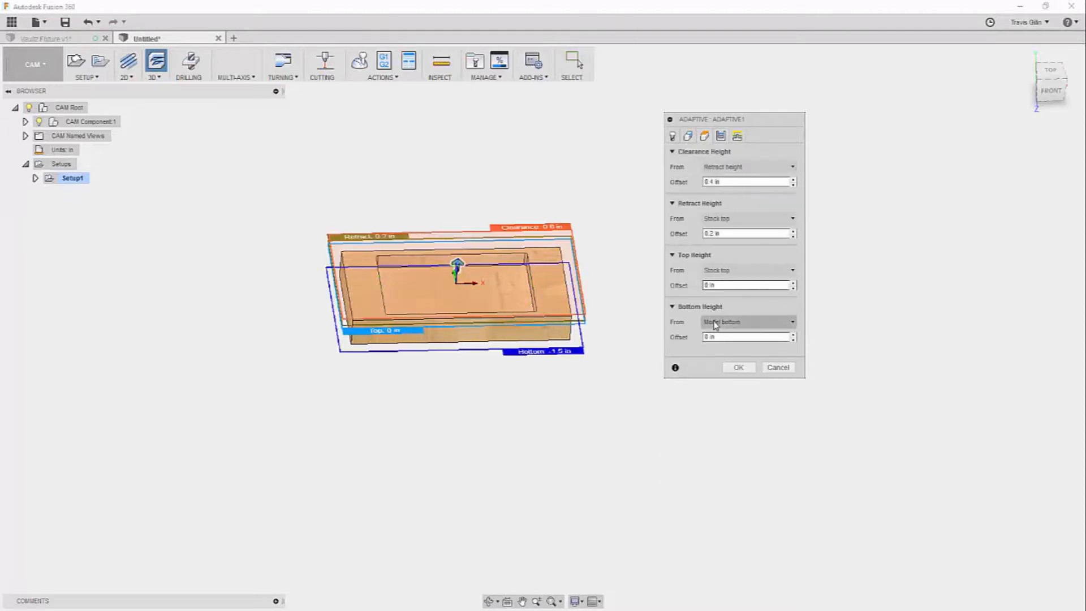
mouse_move(560, 249)
middle_mouse_down("shift")
mouse_move(552, 223)
mouse_move(542, 255)
middle_mouse_up("shift")
left_click(720, 137)
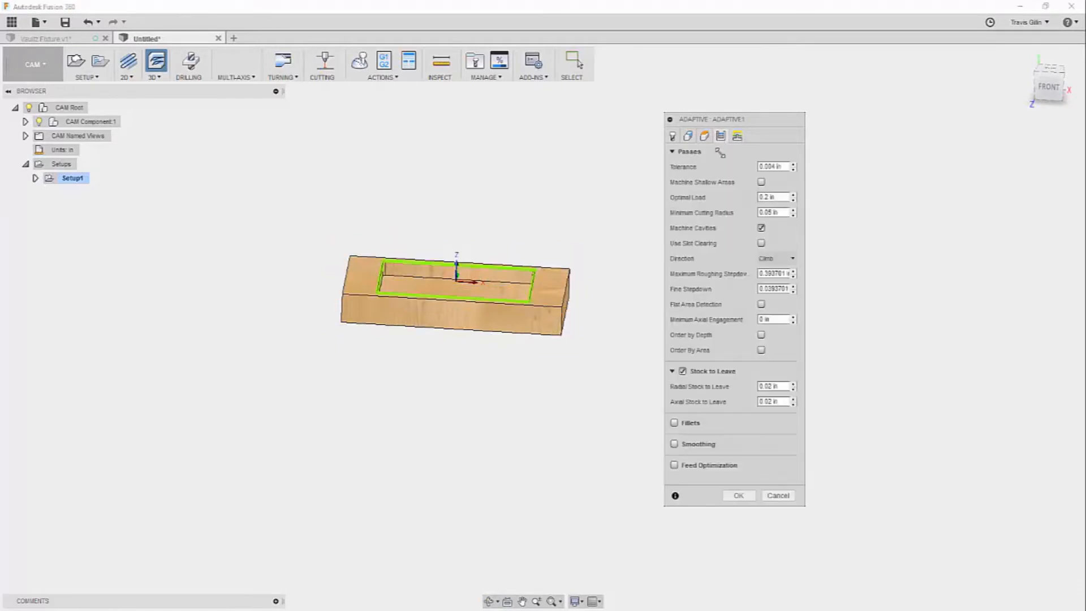
left_click(776, 274)
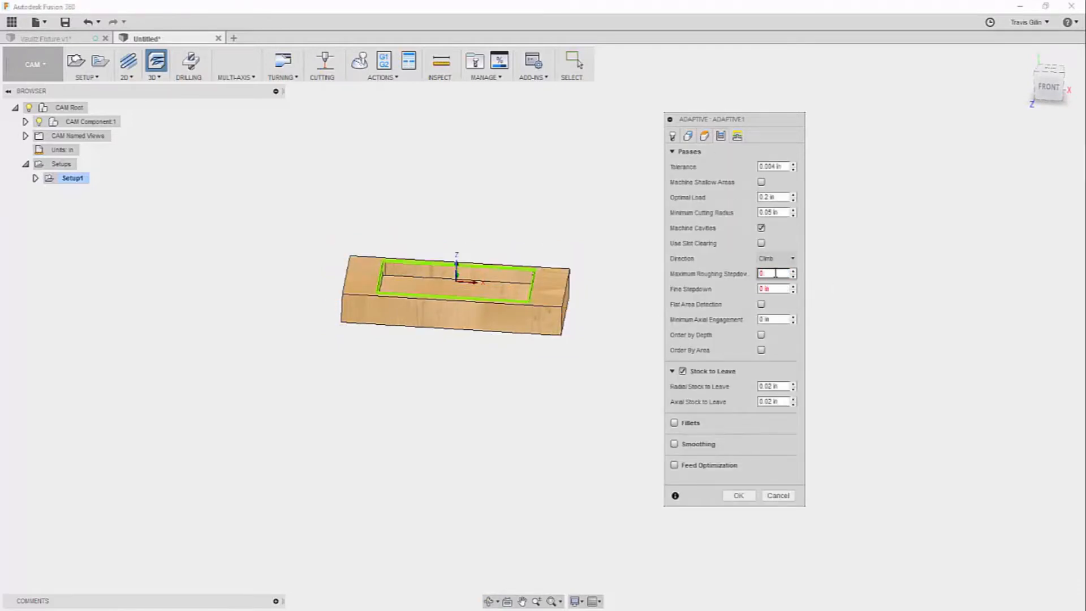
key("BackSpace")
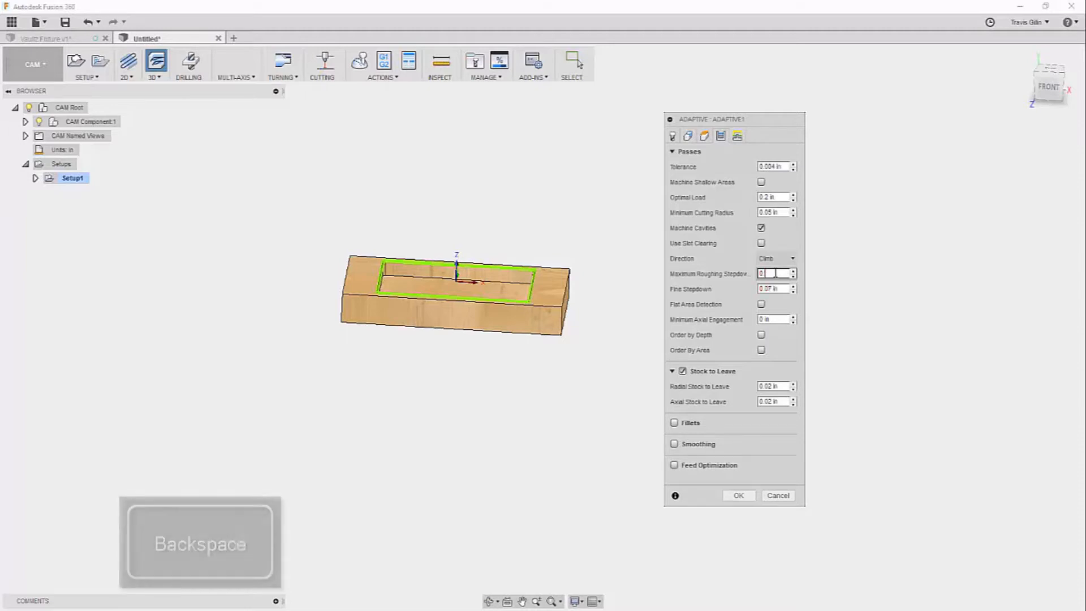
type("8")
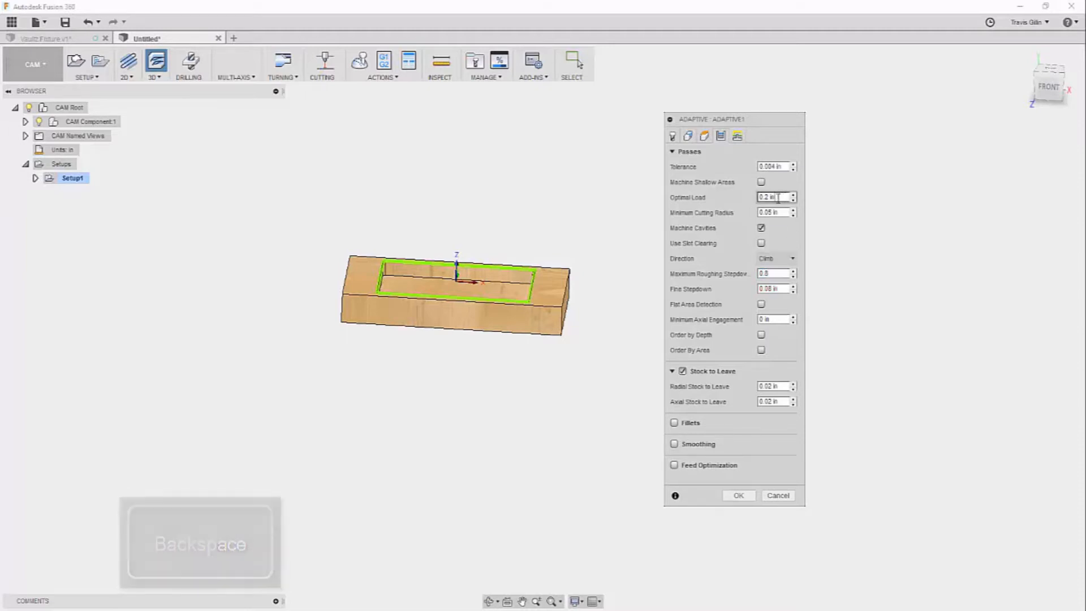
double_click(772, 197)
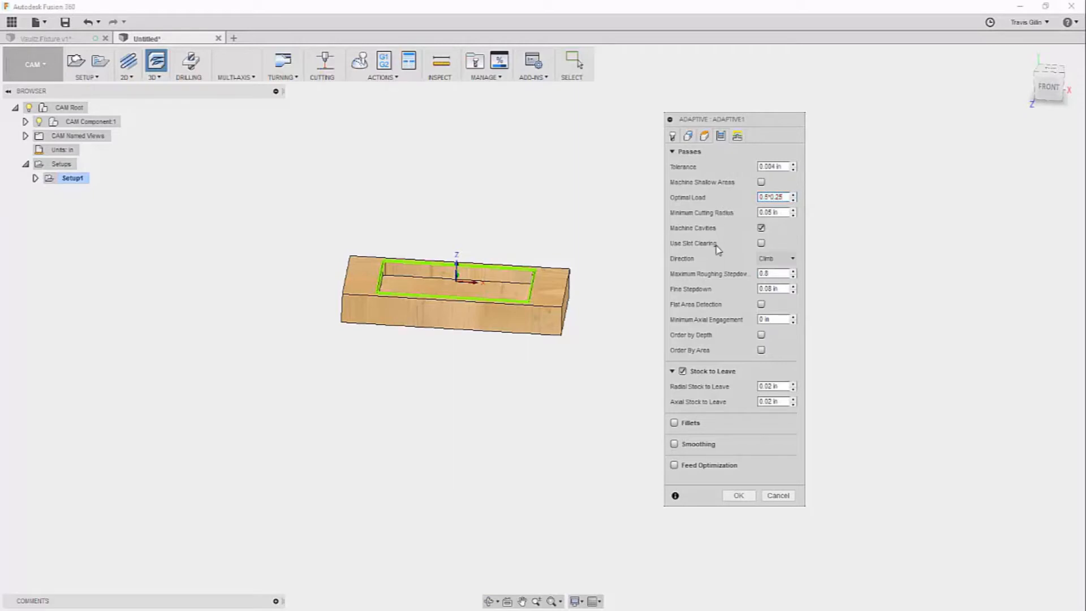
double_click(773, 385)
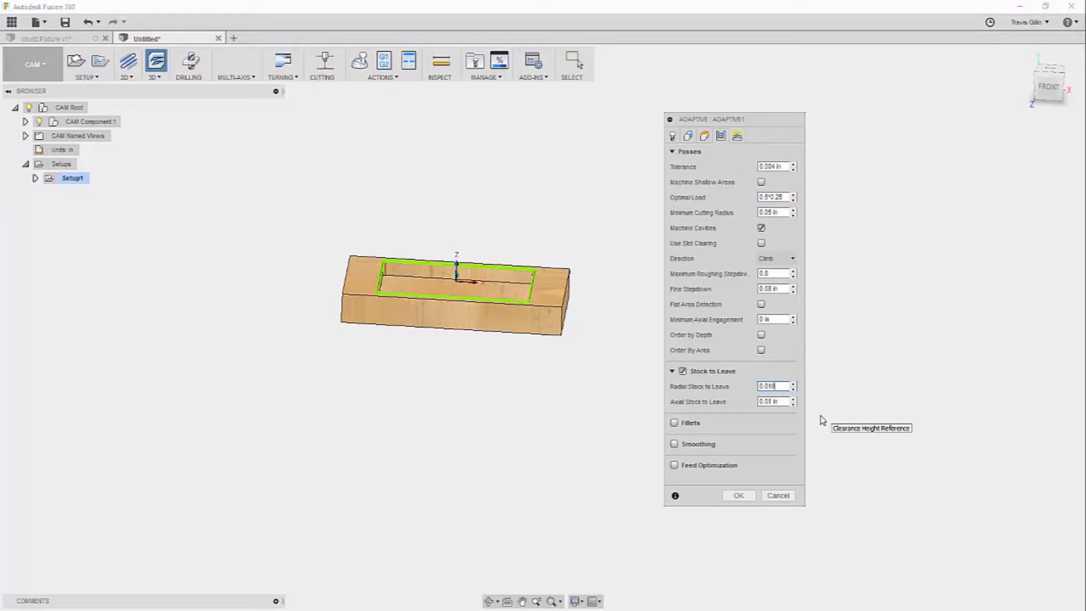
key("Tab")
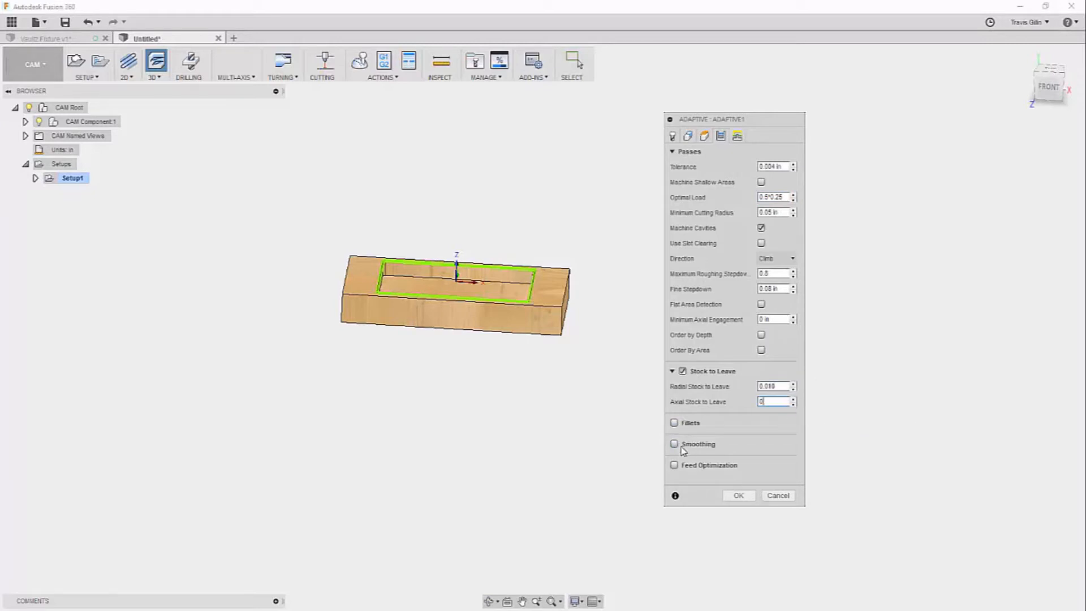
Enable toolpath smoothing with a 0.002 tolerance
left_click(682, 447)
left_click(783, 459)
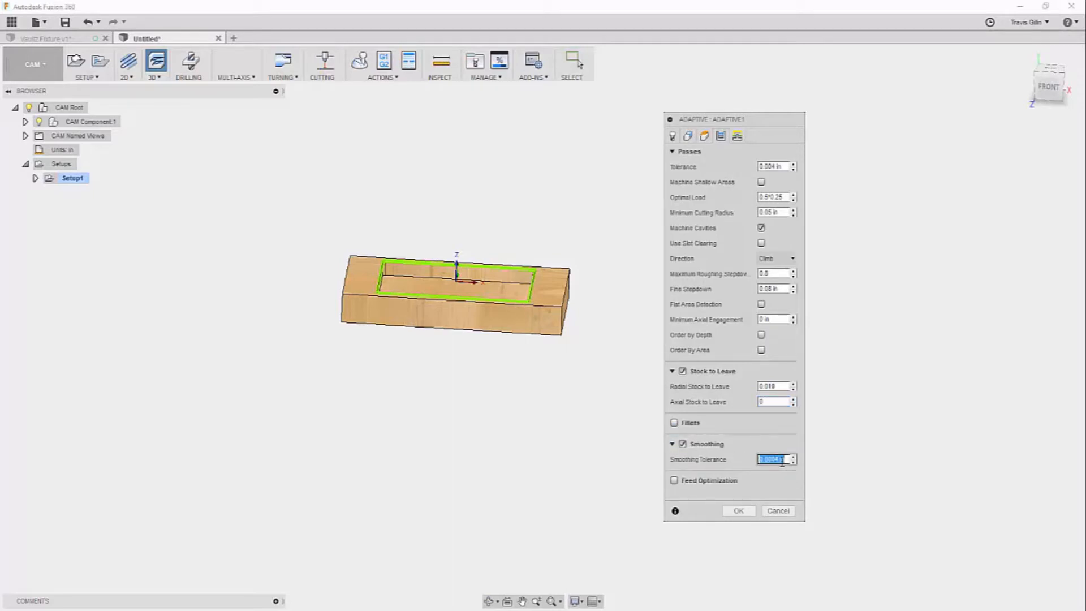
type("0.002")
left_click(737, 136)
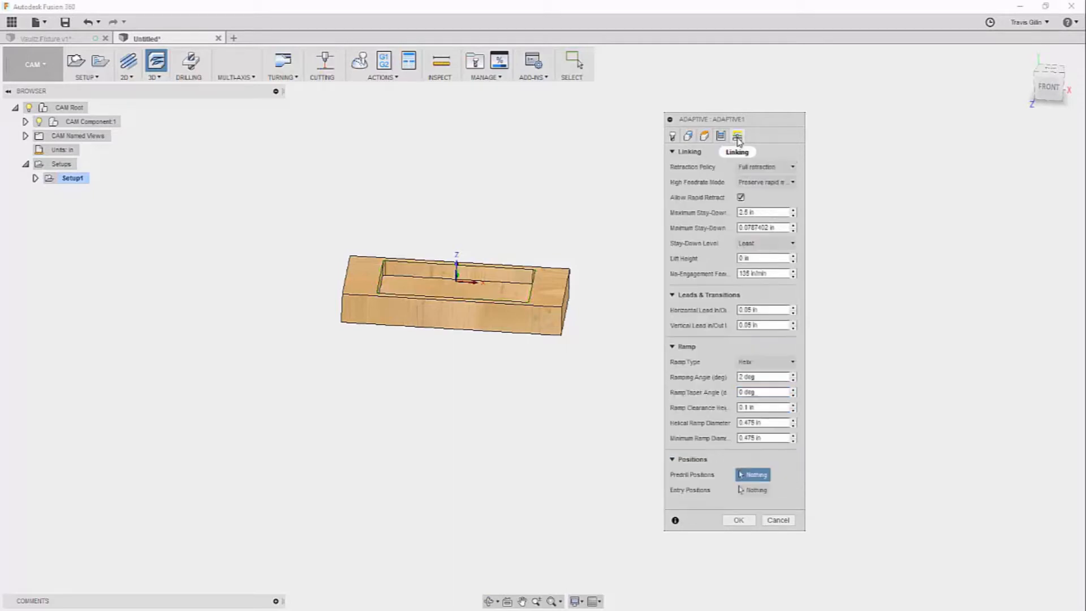
left_click(774, 274)
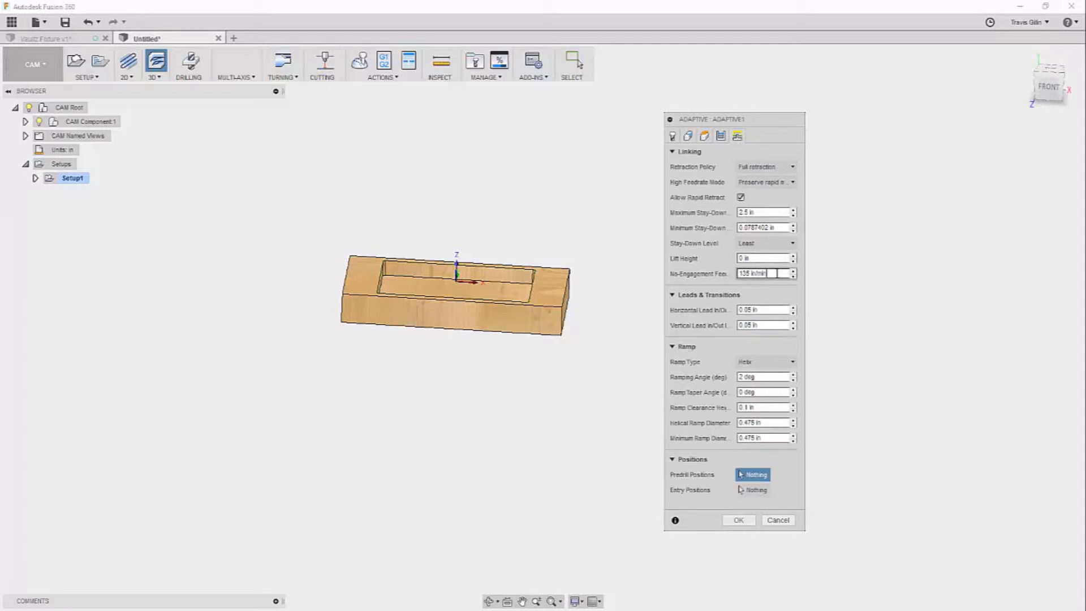
Change the ramping angle from 2 to 4 degrees and create the Adaptive1 operation
left_click(762, 376)
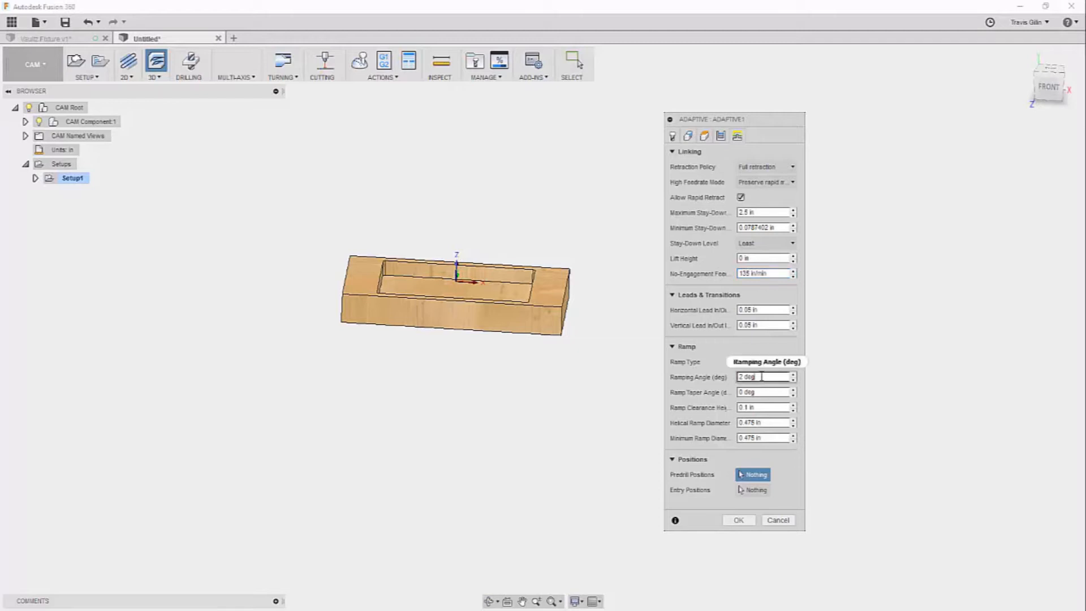
double_click(763, 376)
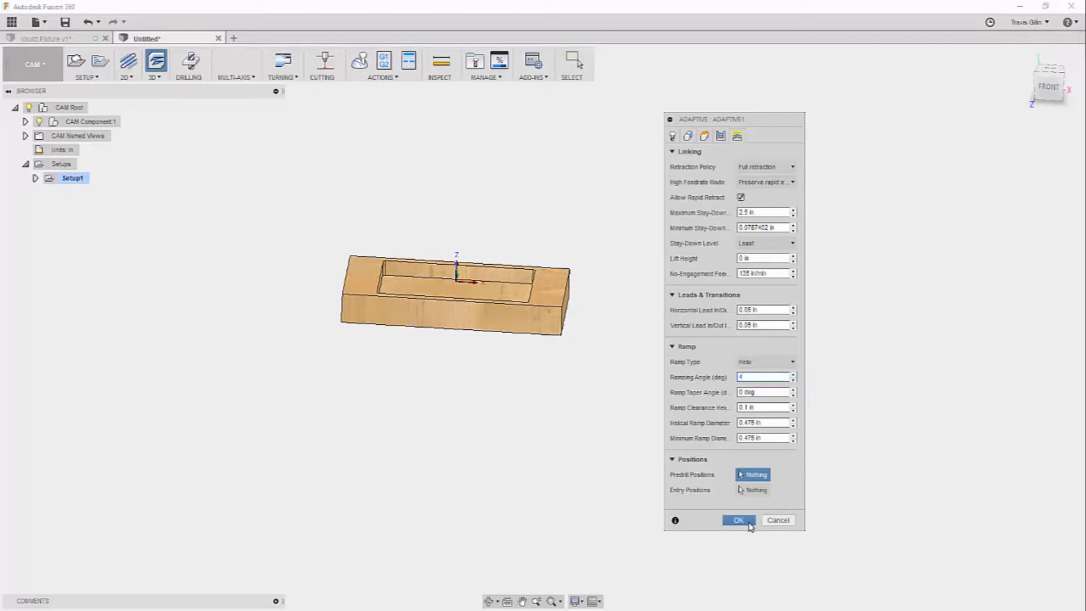
left_click(738, 520)
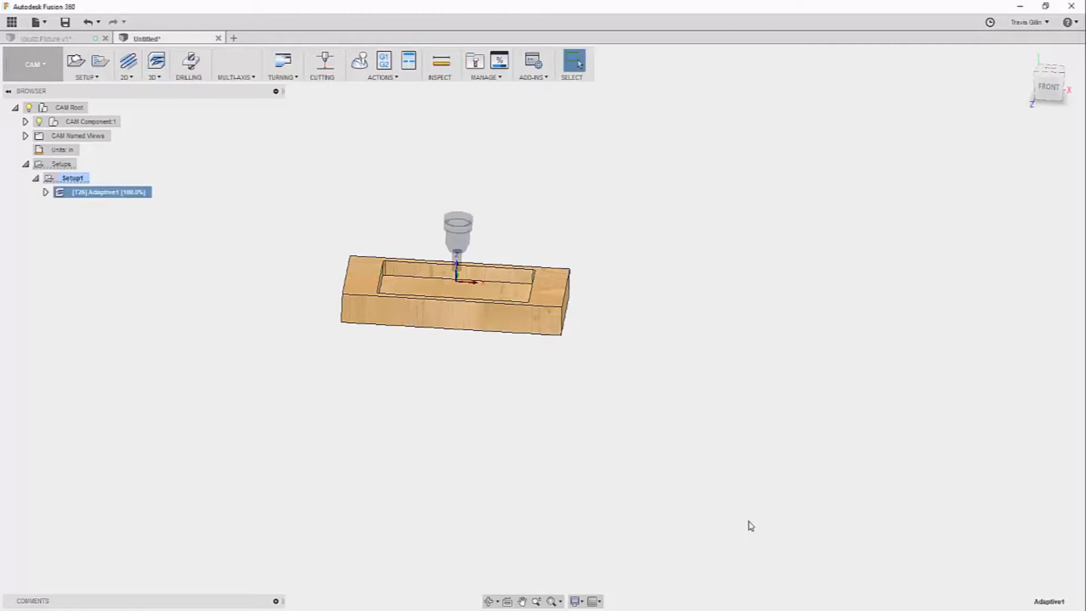
Rename the Adaptive1 operation to 'Rough'
left_click(97, 193)
type("Ro")
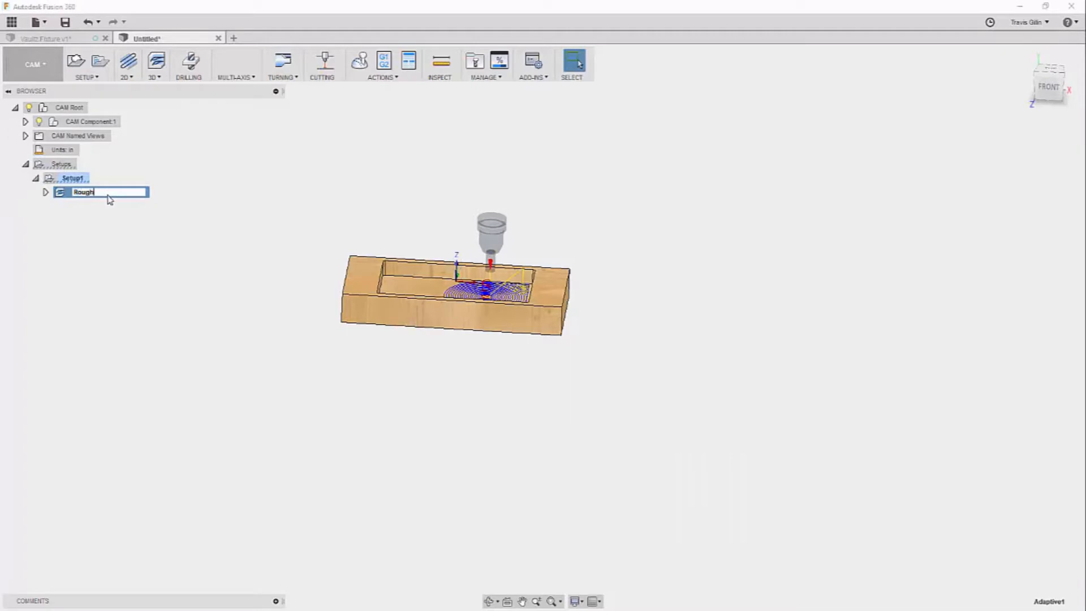
type("ugh")
key("Return")
scroll(612, 377, "down", 3)
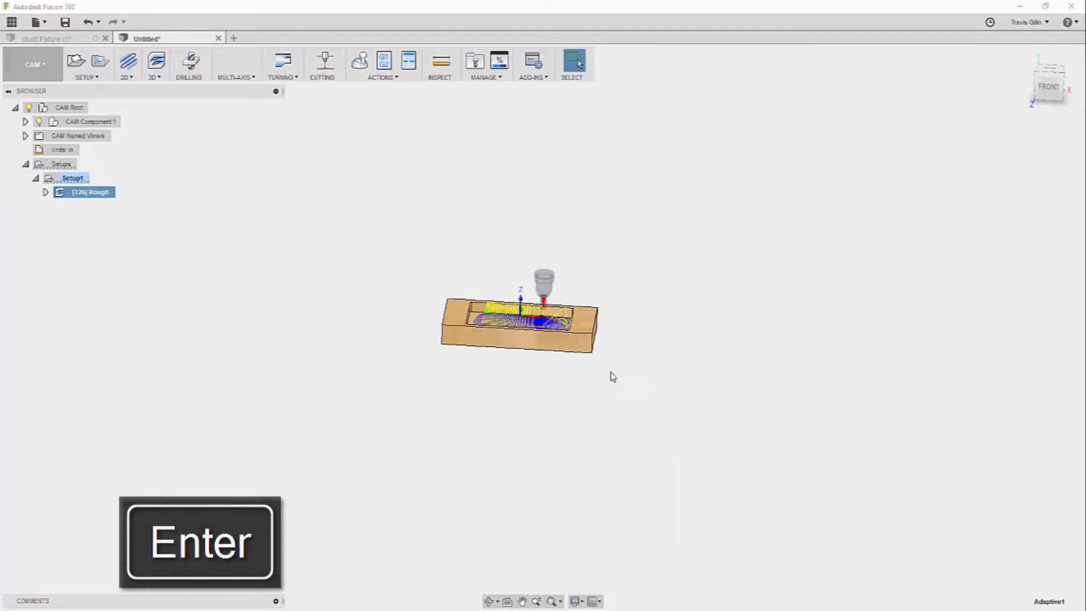
scroll(502, 381, "up", 3)
middle_click_drag(501, 381, 514, 401, "shift")
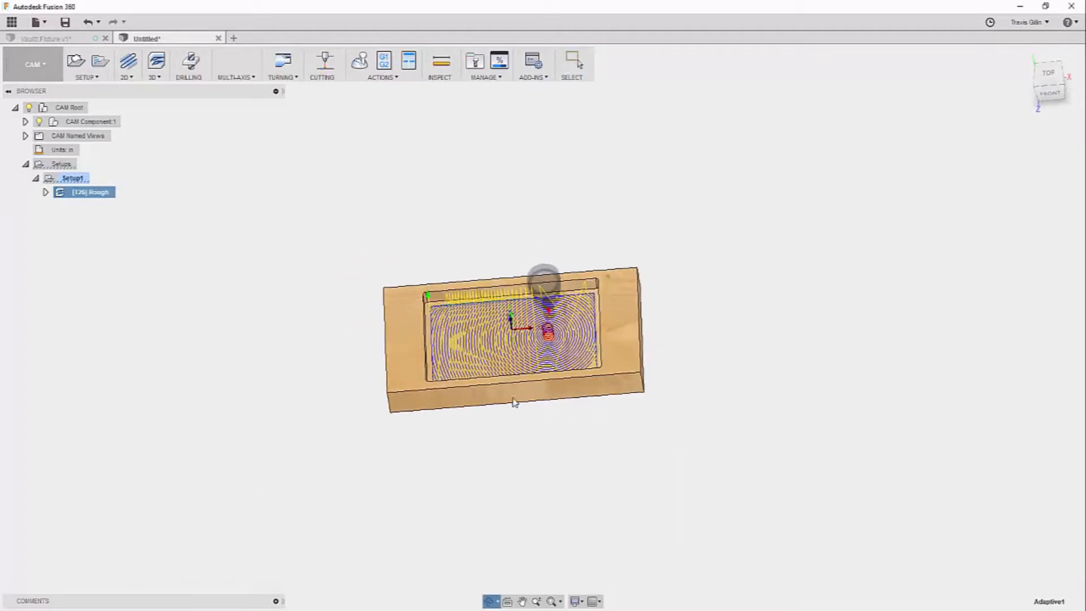
key("Escape")
scroll(526, 374, "up", 5)
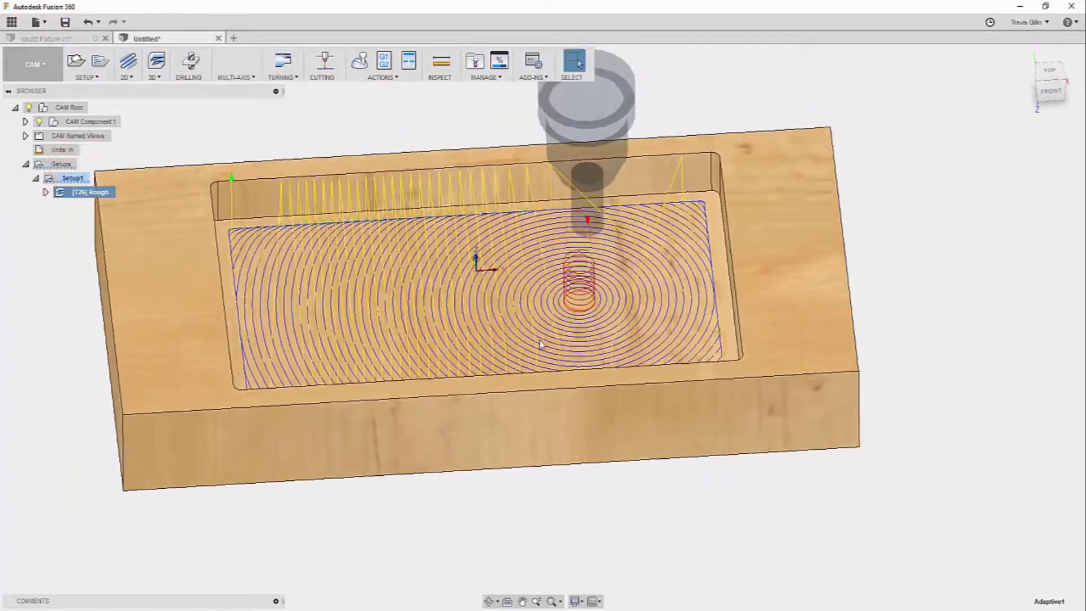
scroll(540, 341, "down", 4)
middle_click_drag(611, 349, 621, 344, "shift")
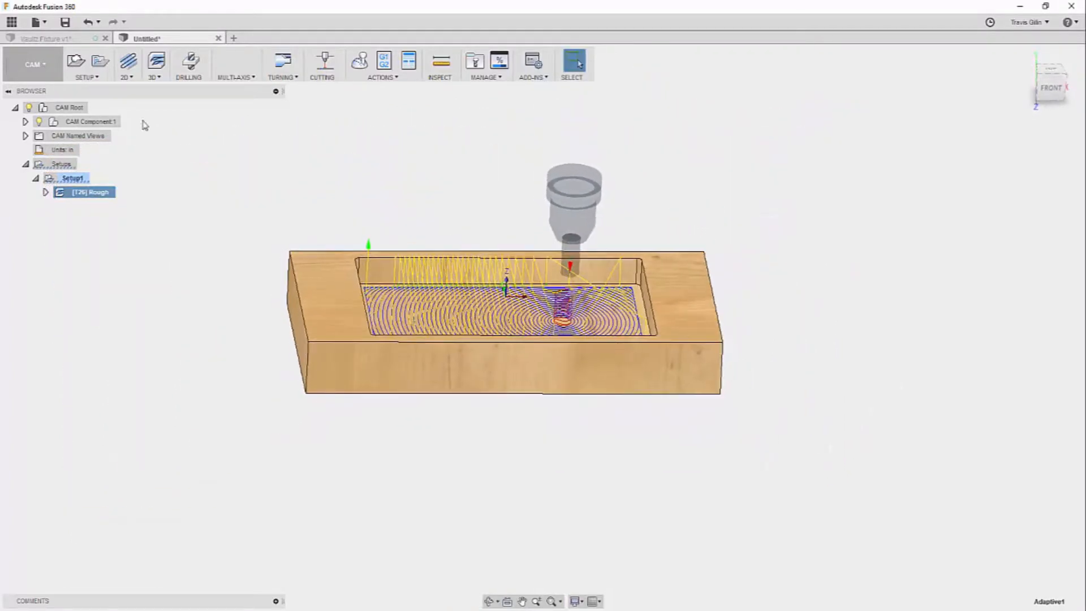
Inspect the spiral Rough toolpath in the pocket from top and angled views
left_click(125, 77)
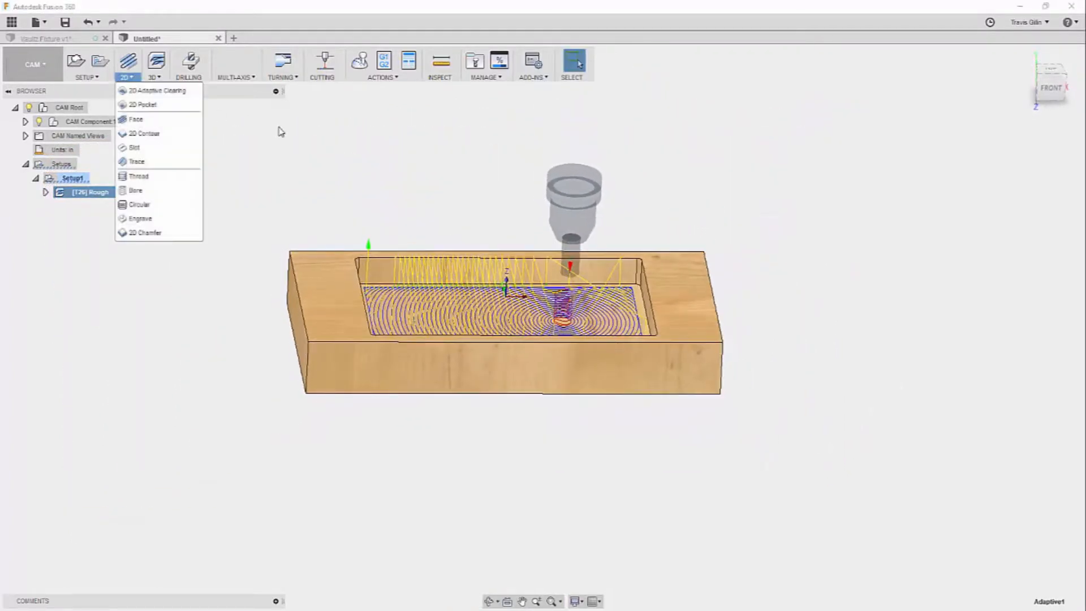
left_click(338, 178)
middle_click_drag(338, 179, 336, 236, "shift")
scroll(359, 259, "up", 3)
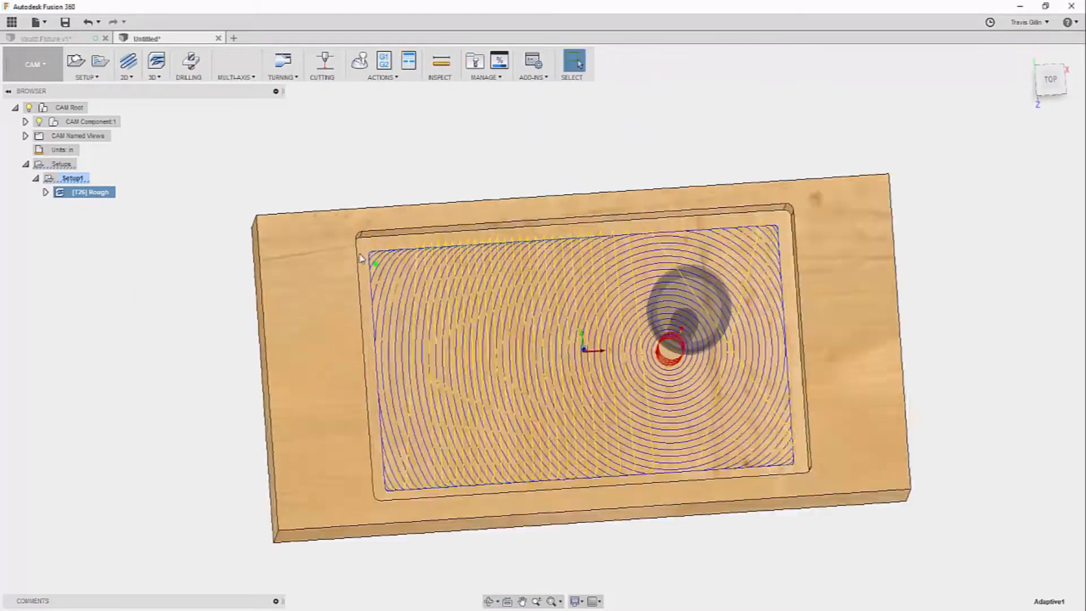
scroll(360, 258, "up", 4)
scroll(377, 270, "down", 8)
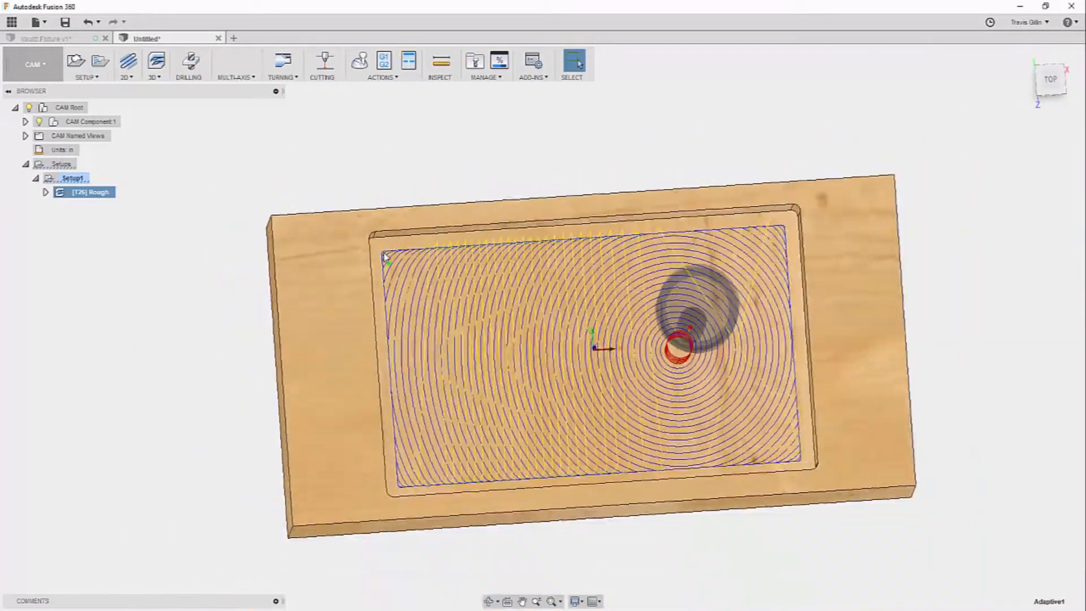
middle_click_drag(376, 271, 384, 205, "shift")
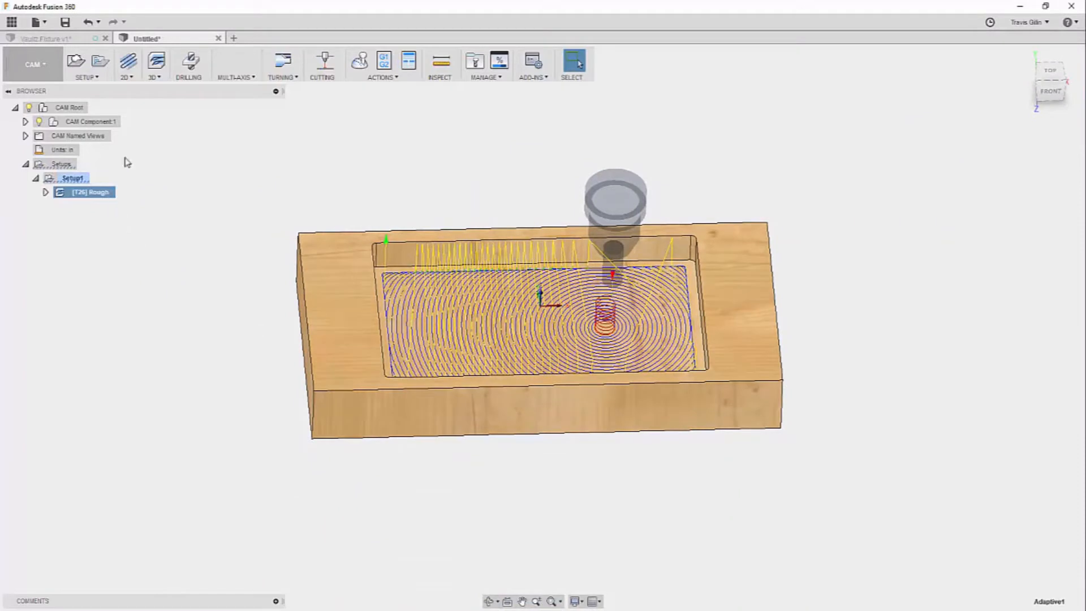
left_click(161, 79)
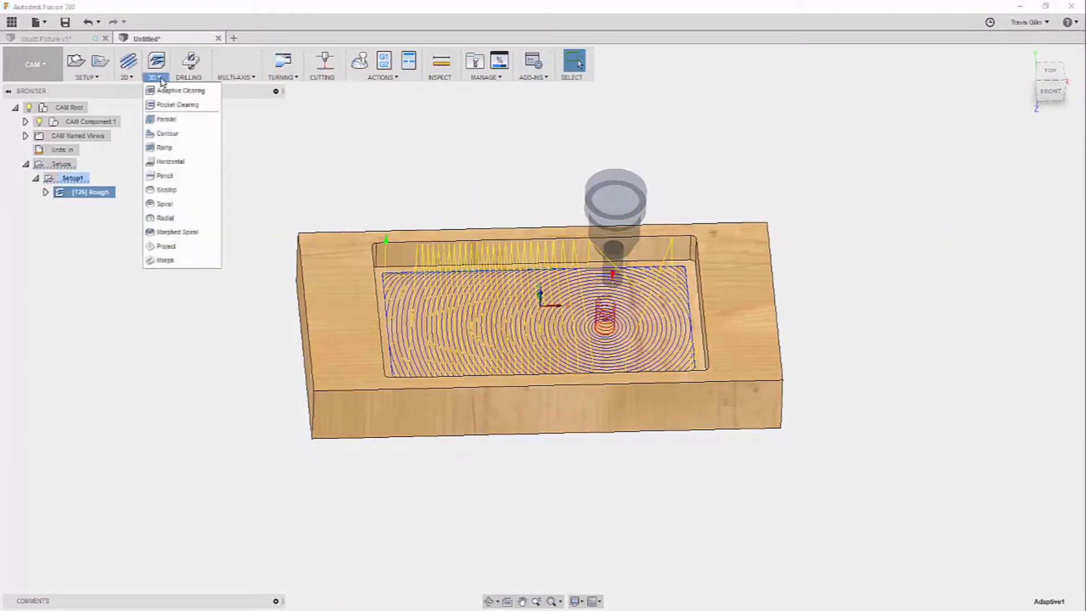
Duplicate the Rough operation
right_click(90, 195)
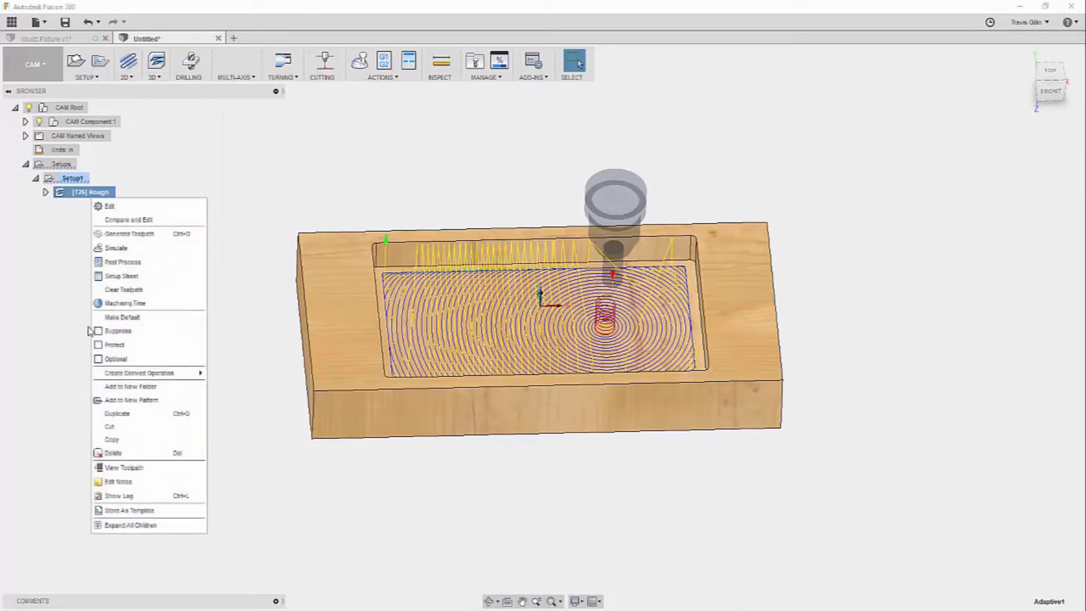
left_click(119, 414)
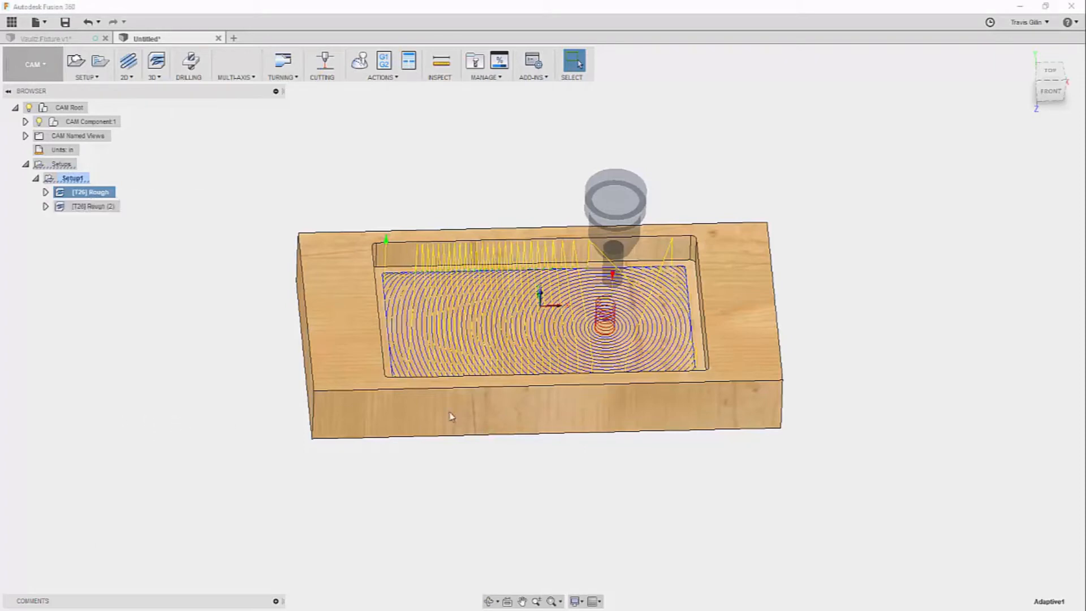
scroll(532, 425, "down", 1)
Rename the copy 'Rough (Rest)' and open its settings for editing
left_click(109, 207)
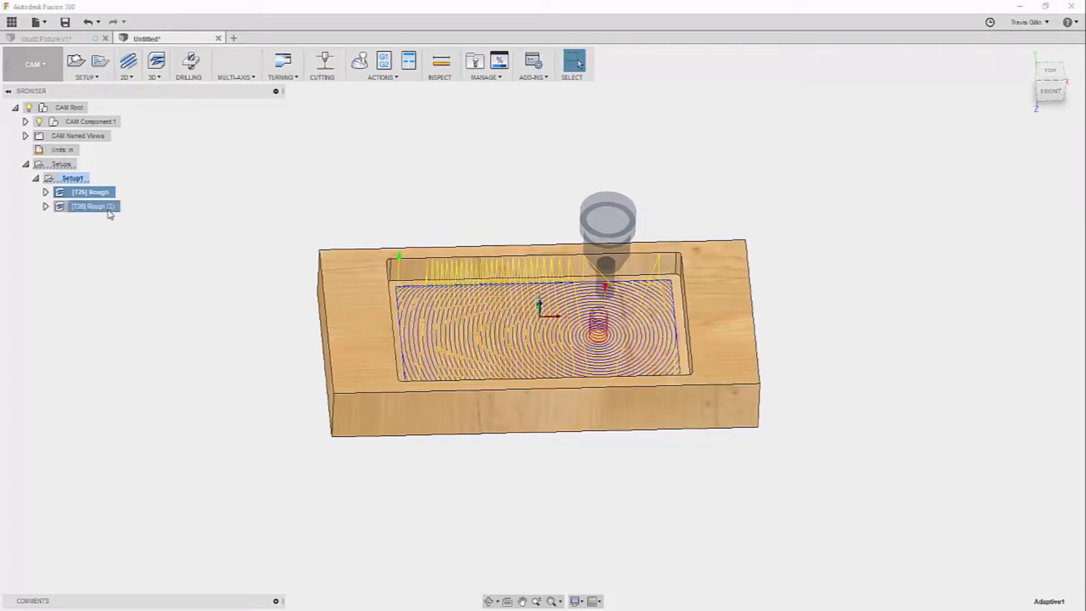
left_click(113, 209)
key("Right")
key("Left")
key("BackSpace")
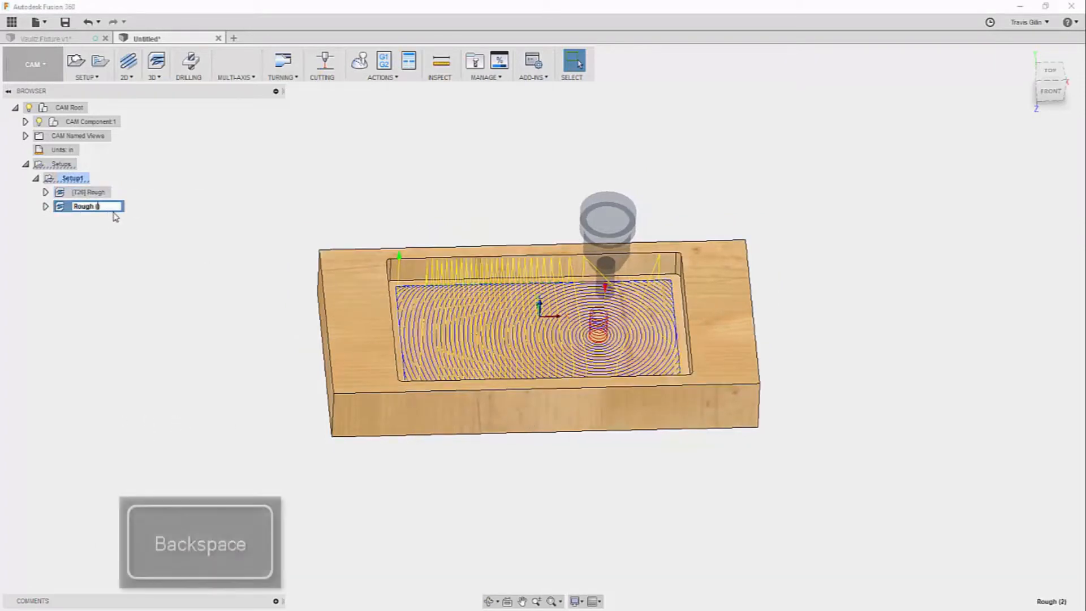
type("Rest")
key("Return")
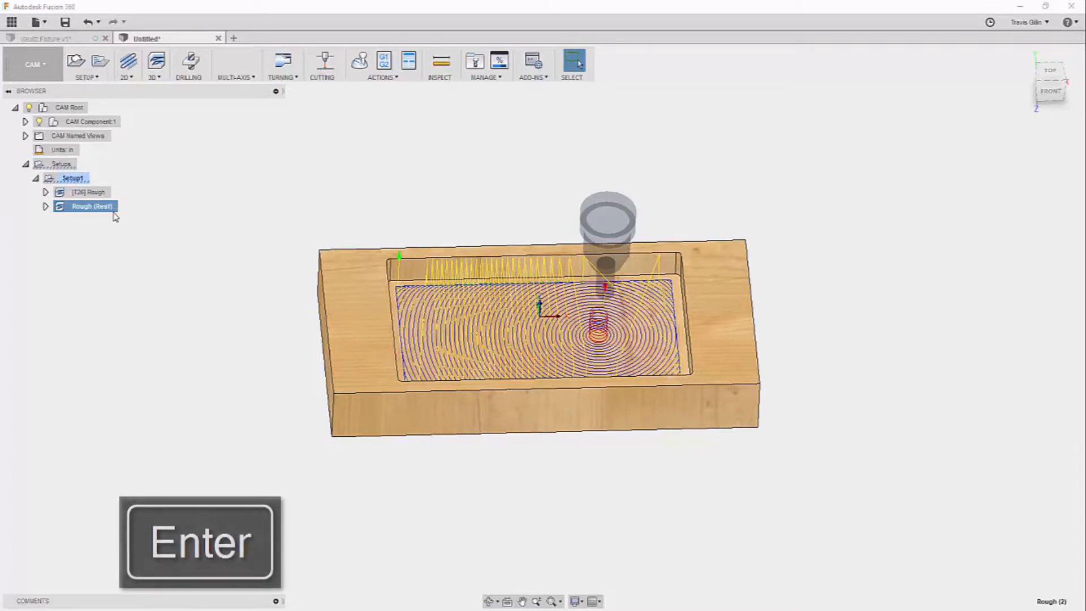
right_click(114, 216)
left_click(125, 223)
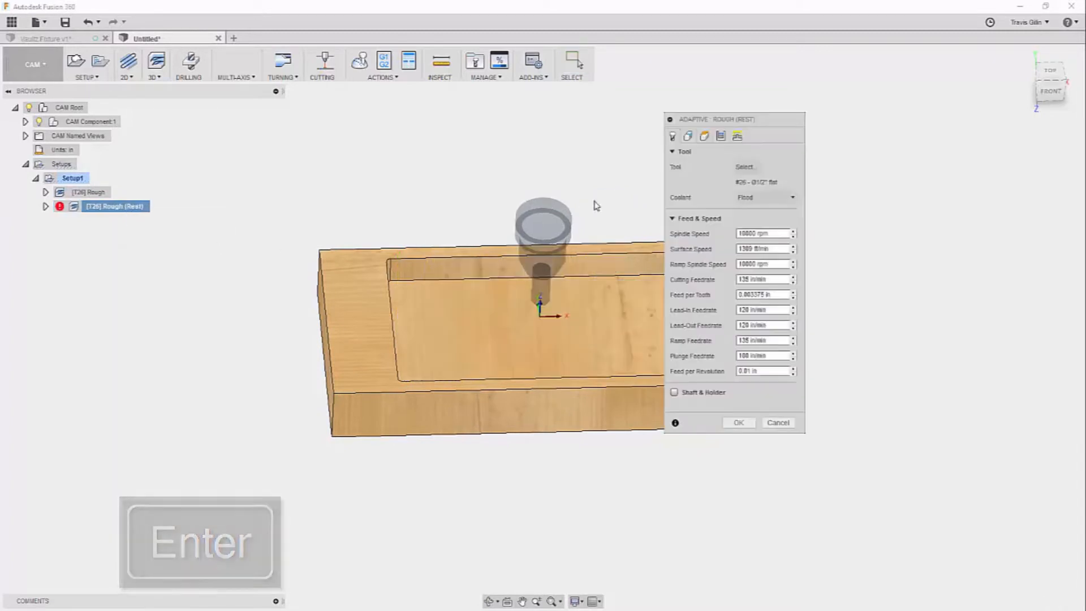
Pick the #4 Ø1/4" flat mill from the Mill library for Rough (Rest)
left_click(746, 167)
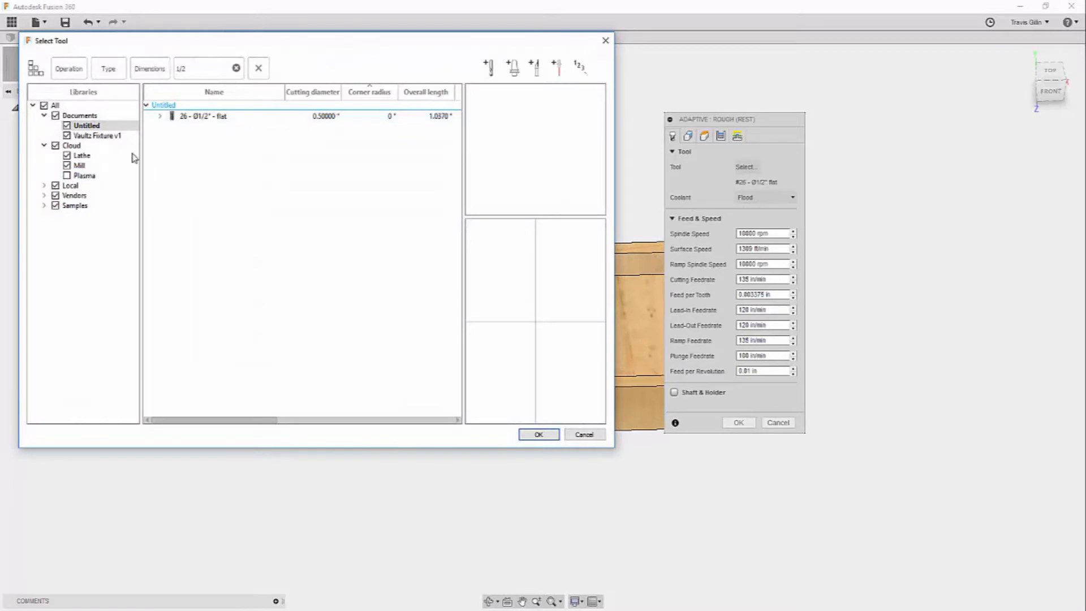
left_click(82, 165)
left_click(209, 71)
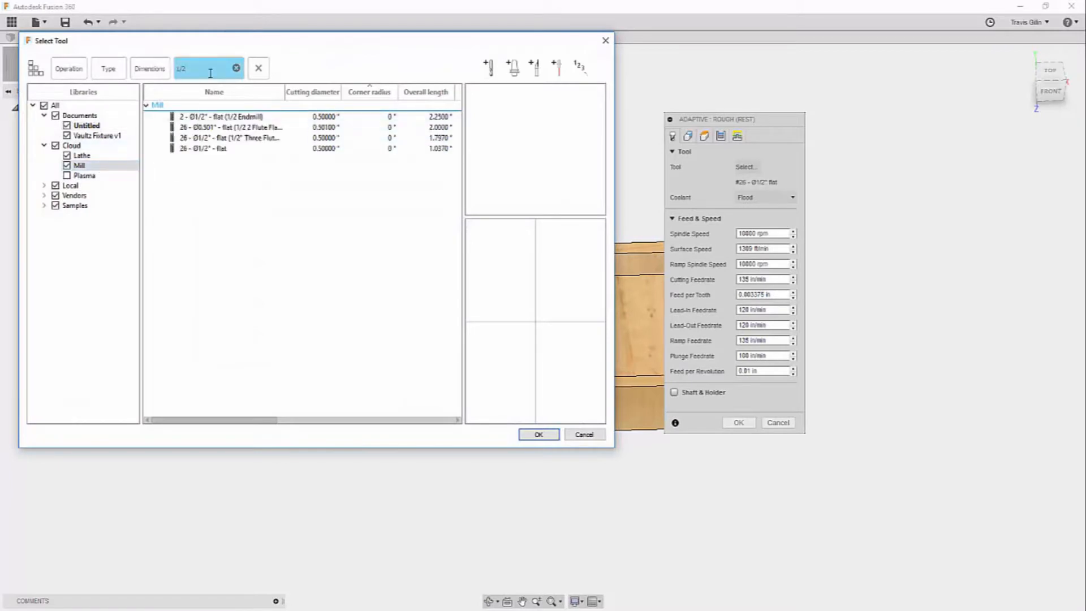
key("BackSpace")
type("1/4")
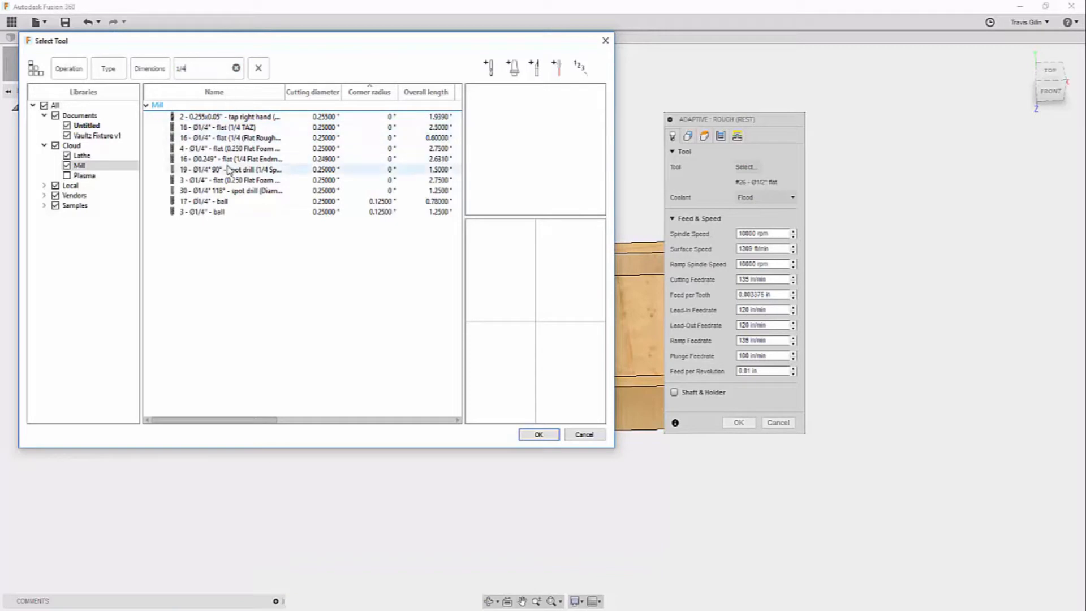
left_click(365, 148)
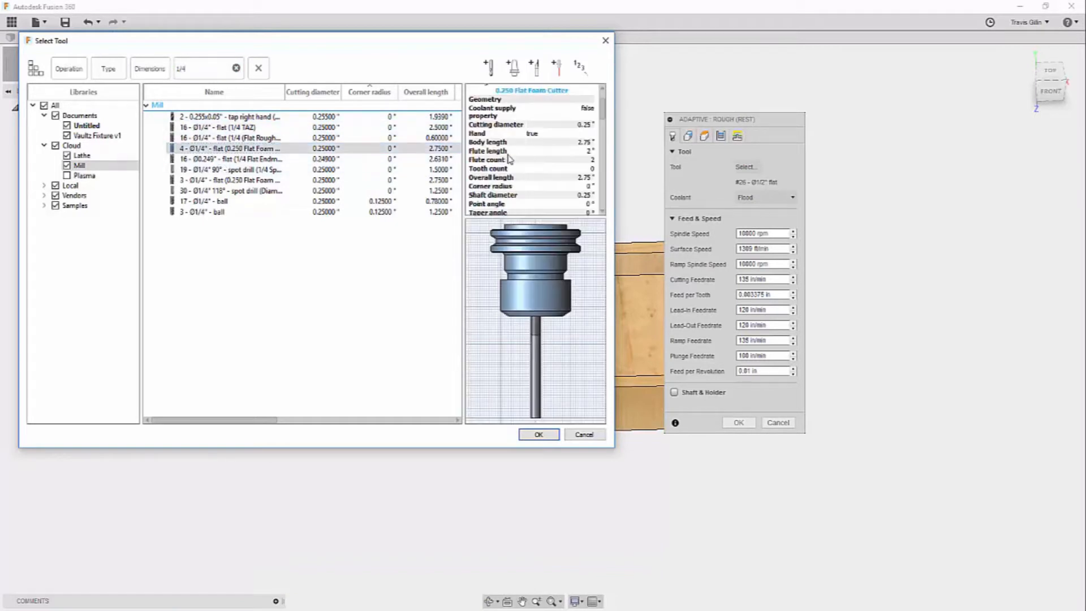
double_click(280, 148)
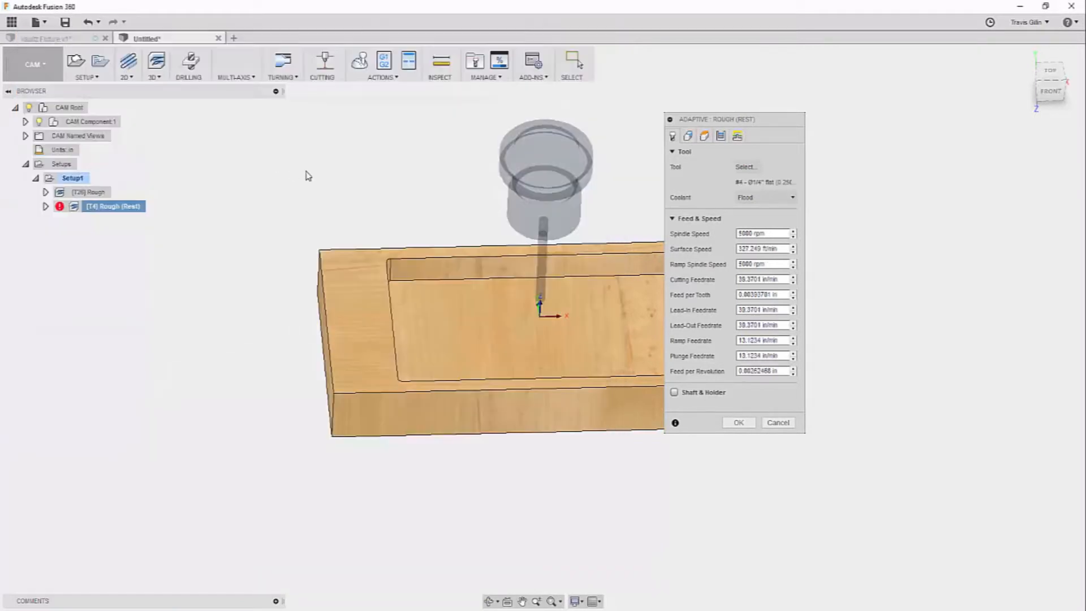
Set spindle speed 10800, feed per tooth 0.005, and lead-in, lead-out, ramp and plunge feeds 100
double_click(746, 233)
type("100")
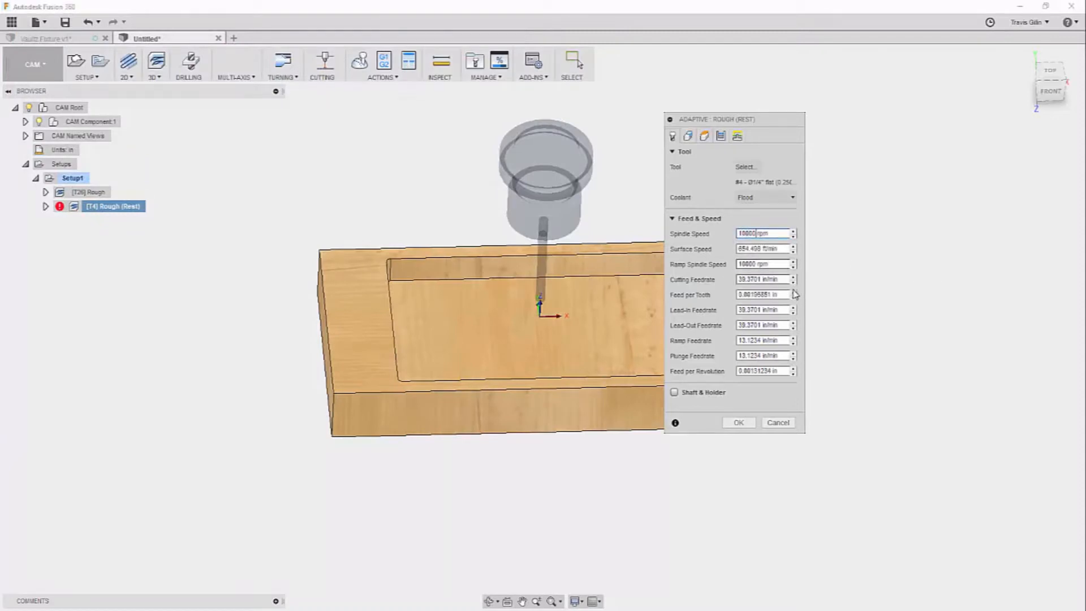
left_click_drag(700, 287, 683, 291)
type("0.005")
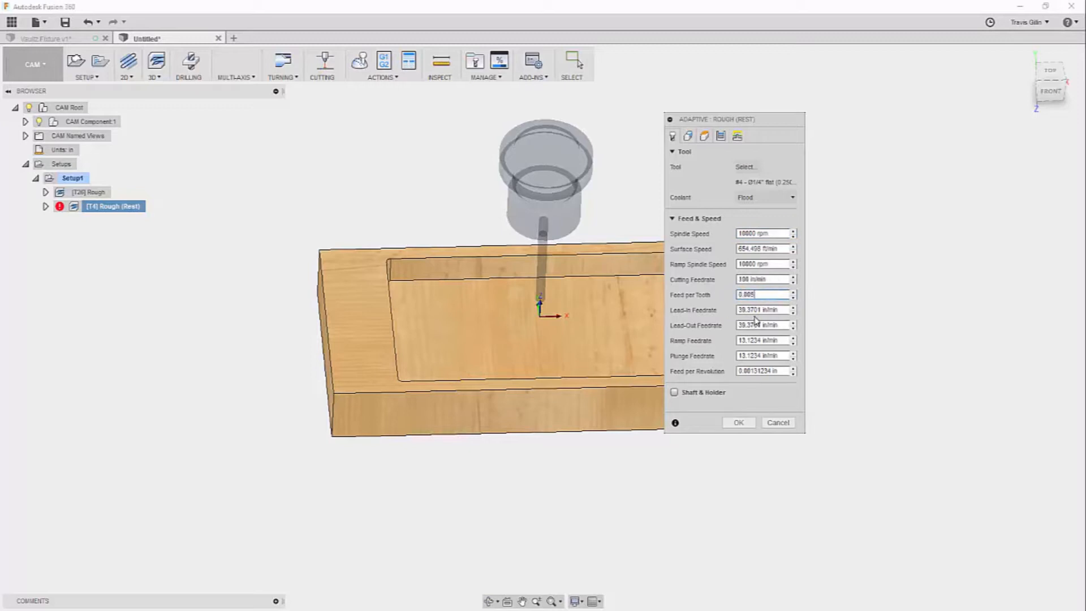
key("Tab")
type("100")
key("Tab")
type("100")
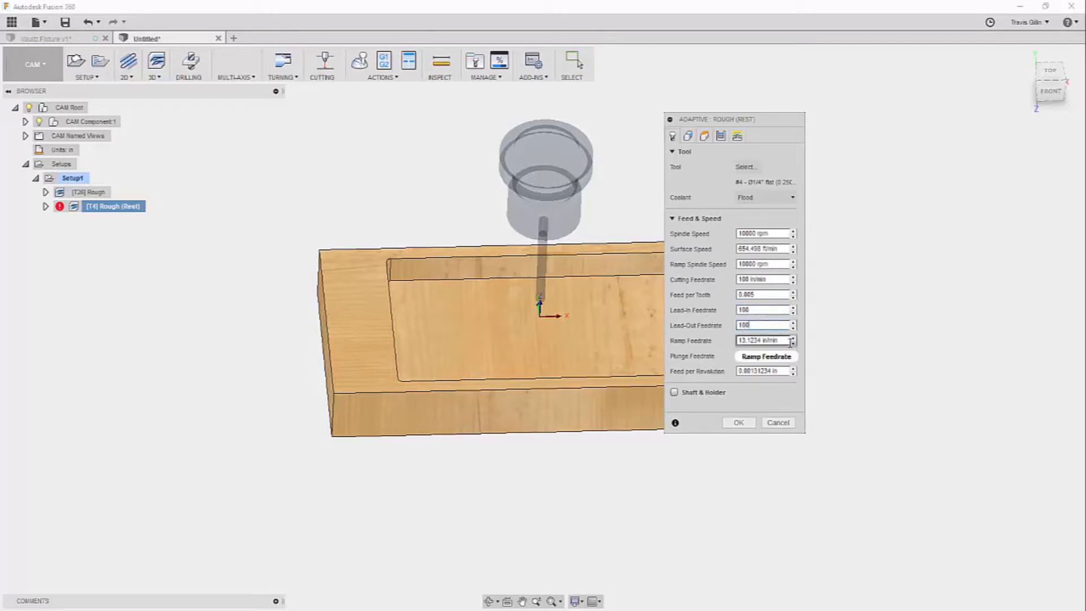
key("Tab")
type("100")
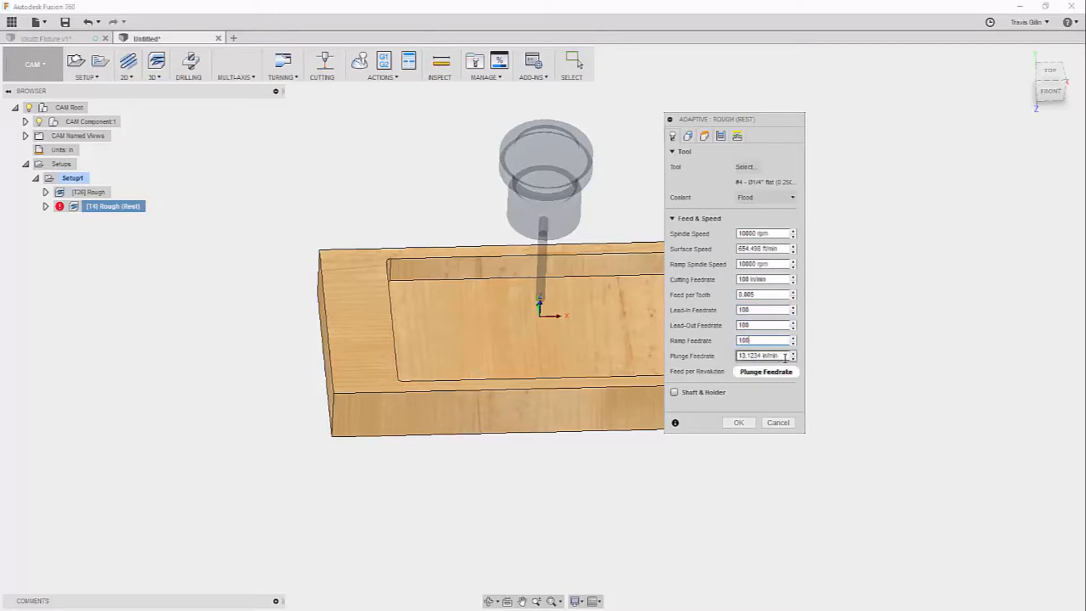
key("Tab")
type("100")
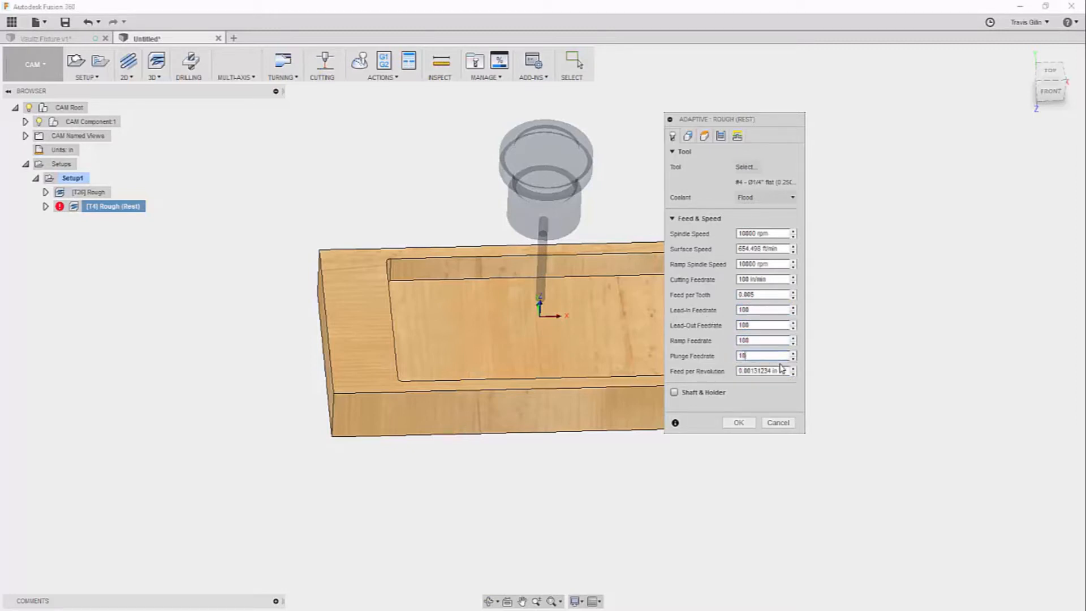
Set the Rest Machining Source to From previous operation(s)
left_click(705, 136)
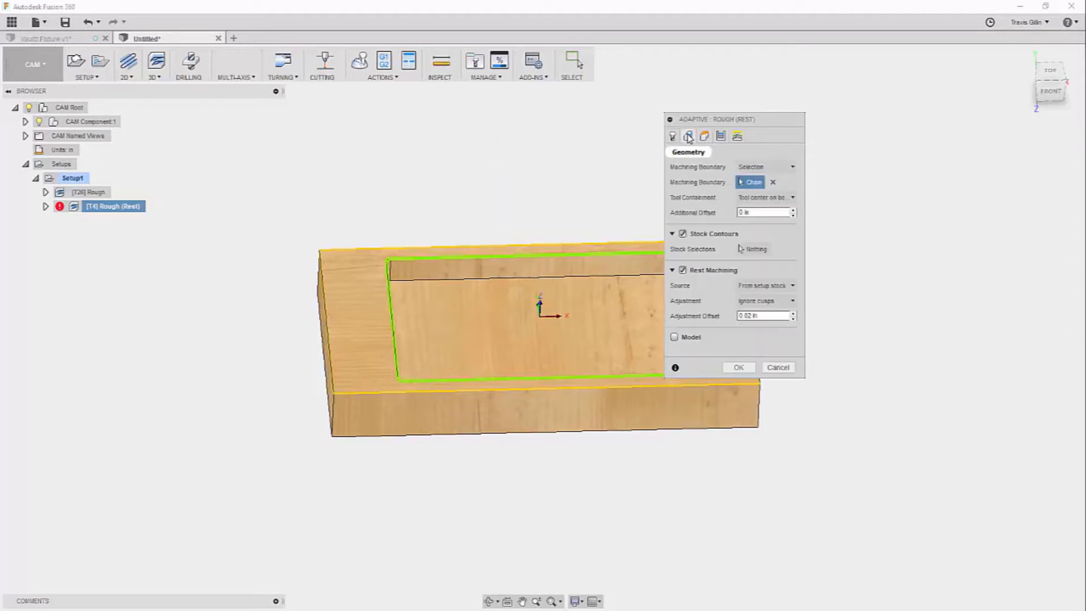
left_click(761, 286)
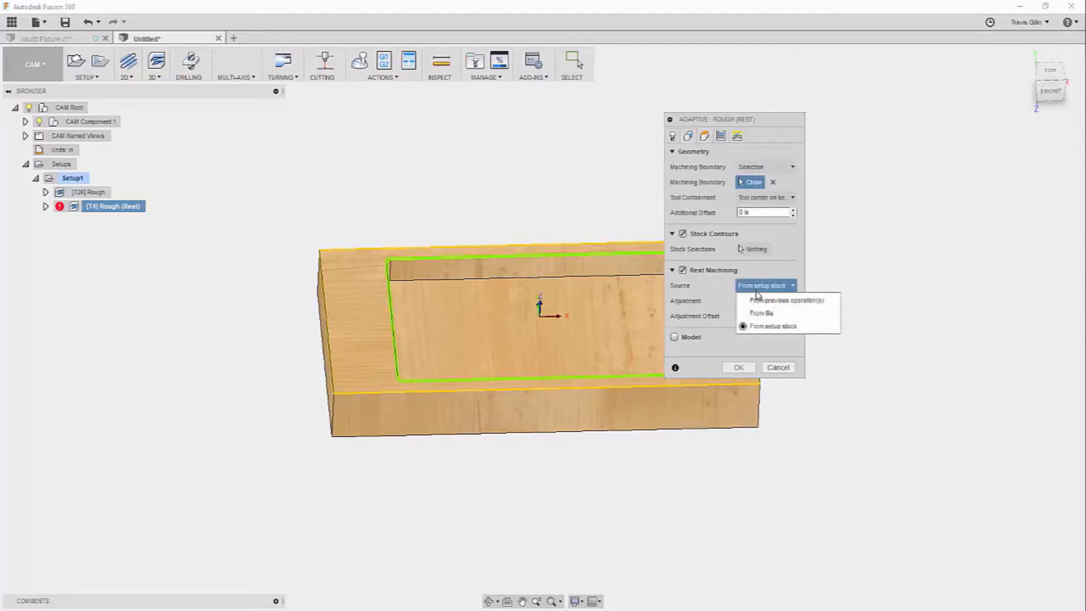
left_click(807, 303)
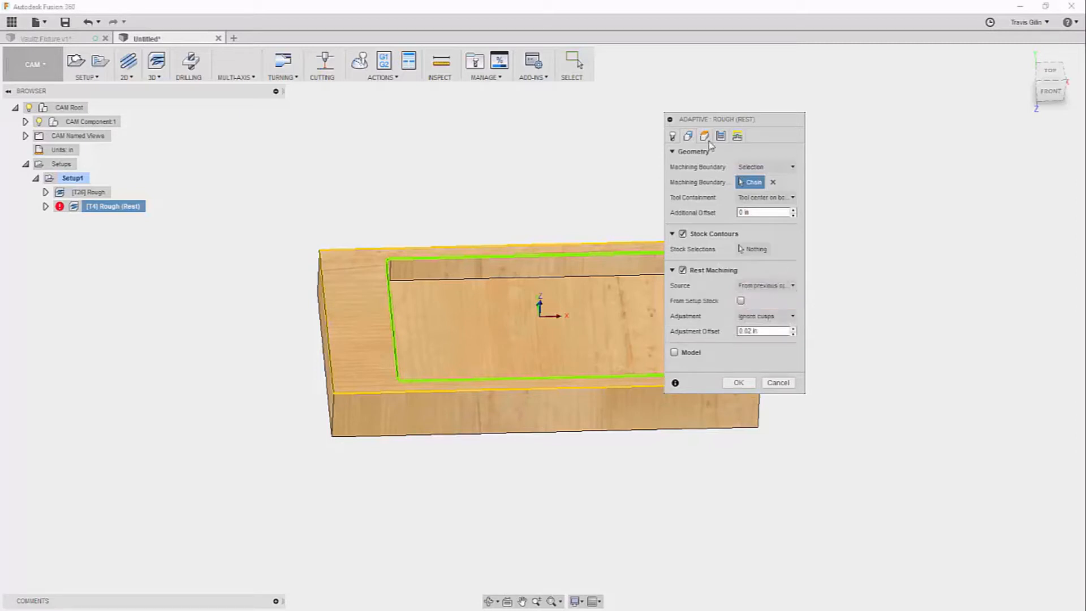
left_click(705, 137)
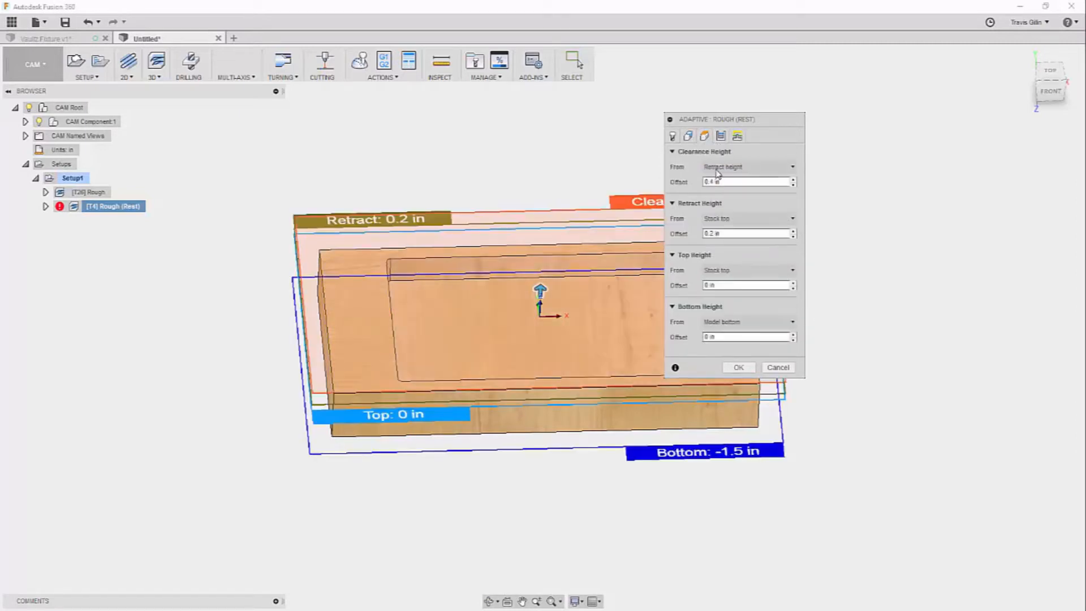
Review passes and linking, generate the Rough (Rest) toolpath, and zoom in on its corner clean-up
left_click(723, 137)
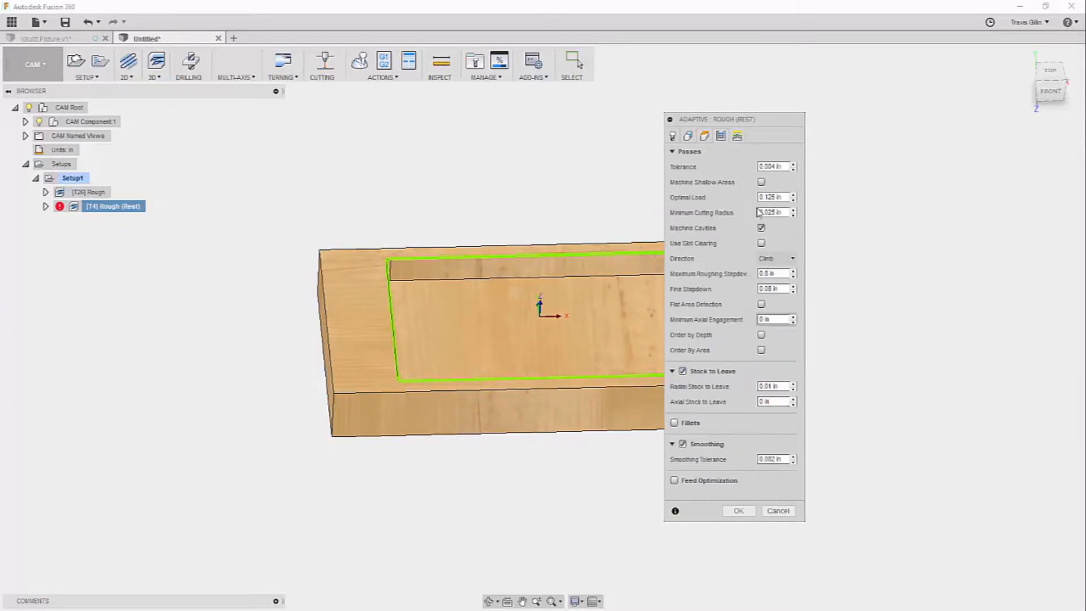
left_click(737, 136)
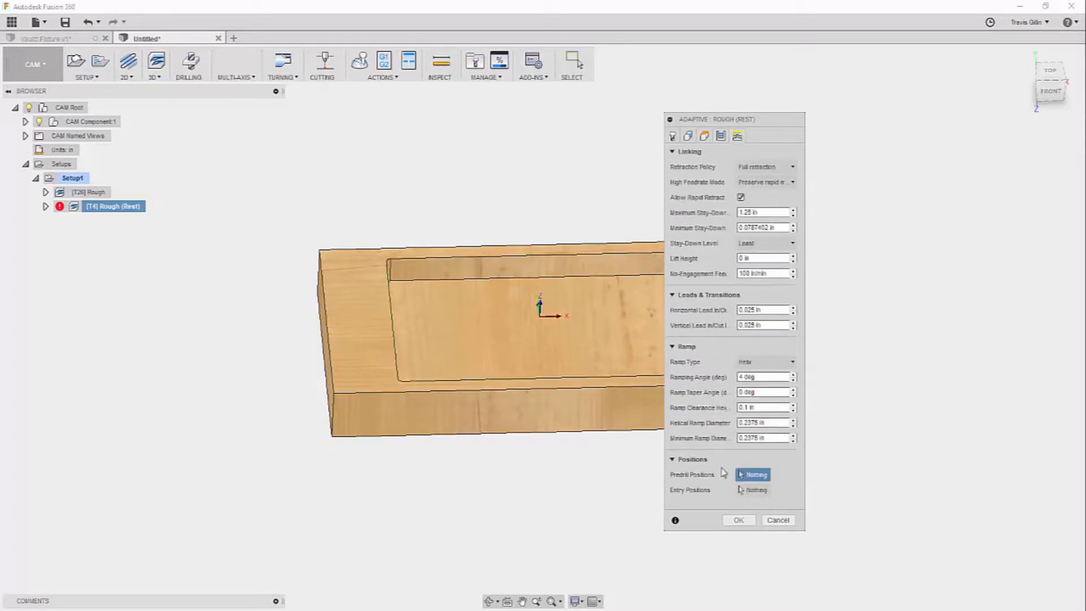
left_click(738, 521)
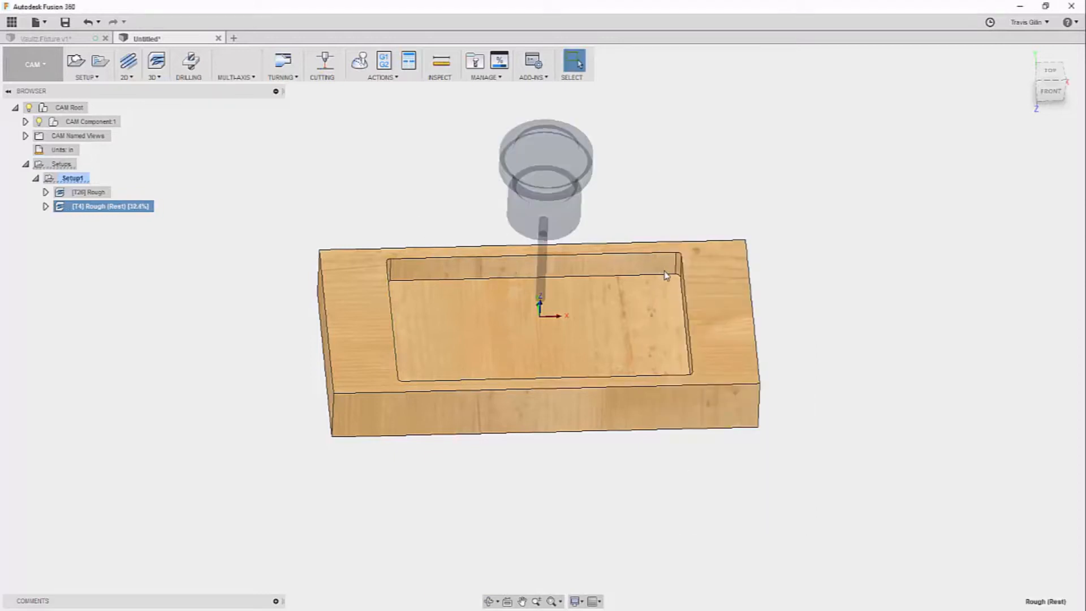
scroll(667, 277, "up", 6)
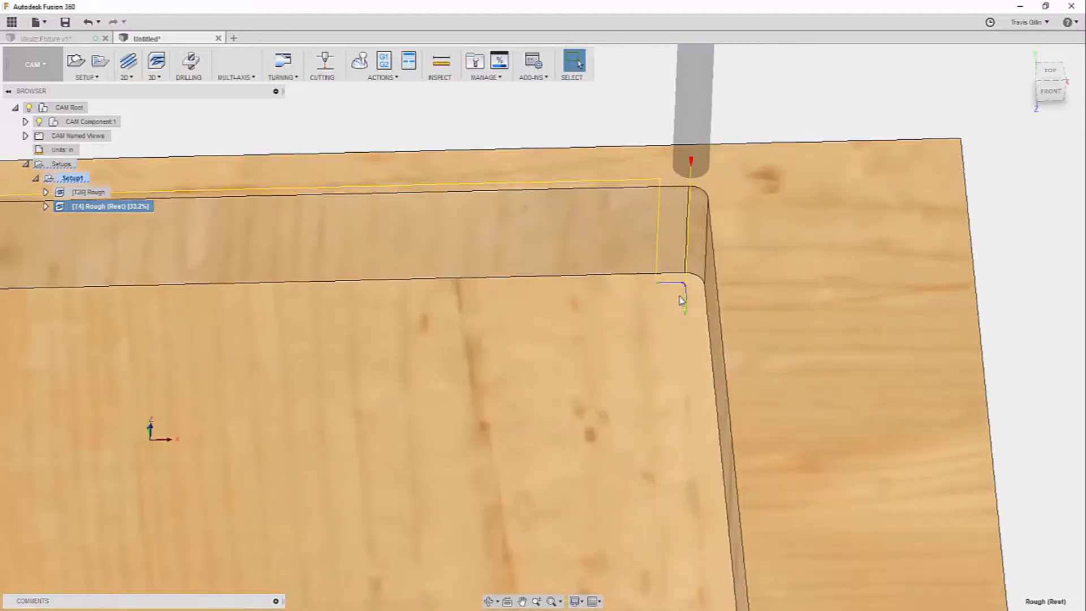
scroll(681, 303, "up", 5)
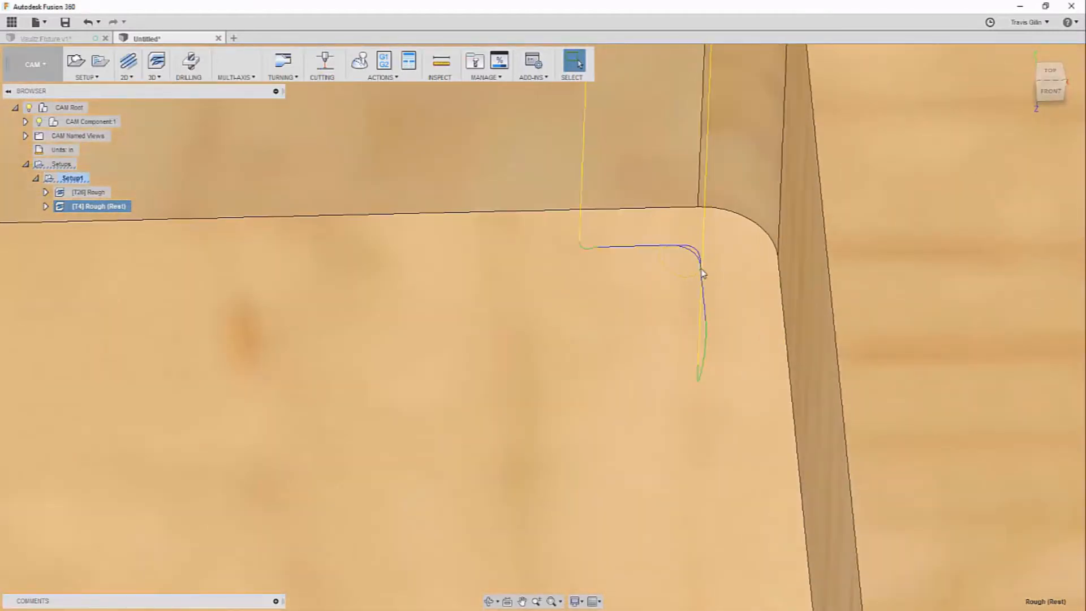
scroll(702, 274, "down", 10)
right_click(116, 209)
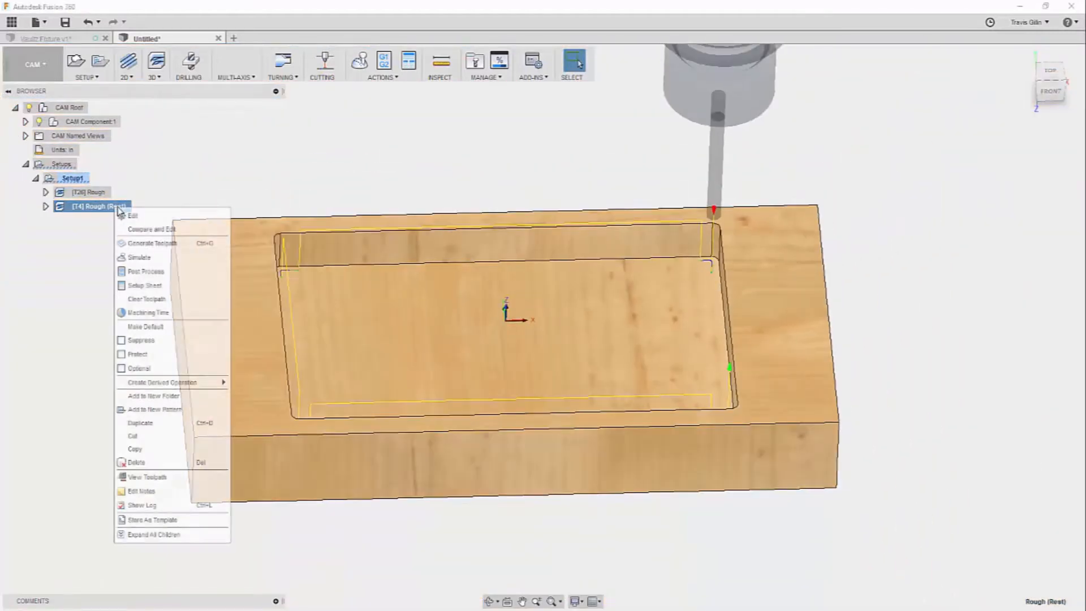
Reduce the Rough (Rest) optimal load, regenerate it, and inspect the denser corner passes
left_click(129, 215)
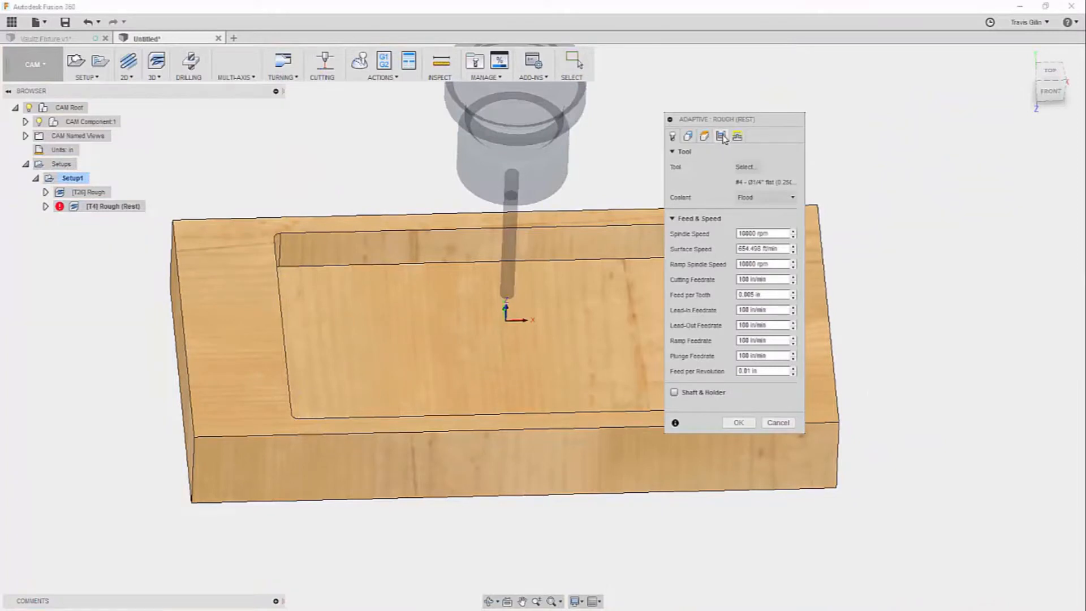
left_click(721, 136)
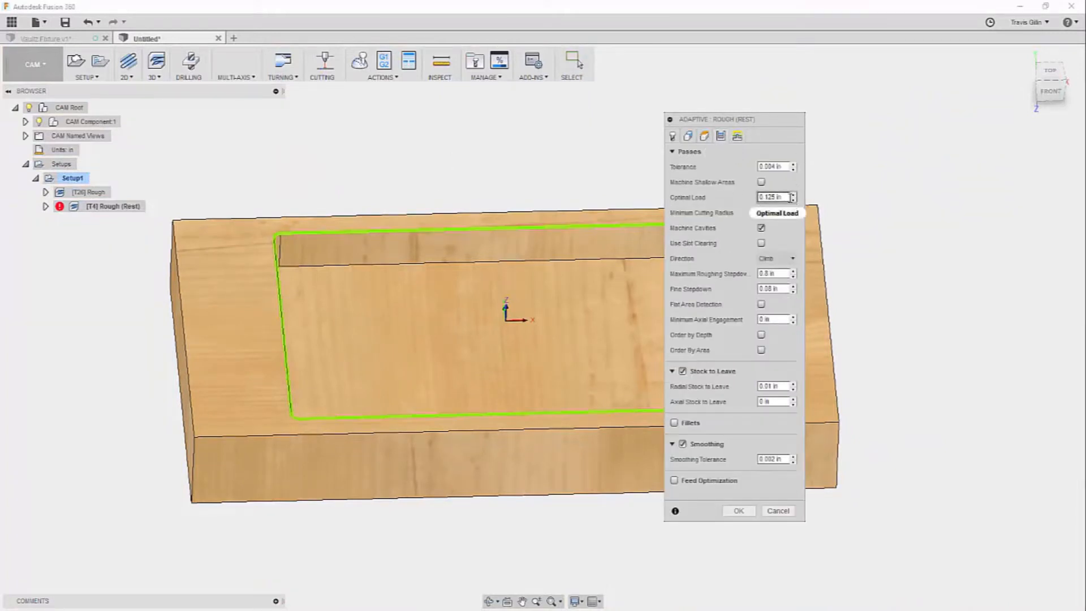
left_click(772, 197)
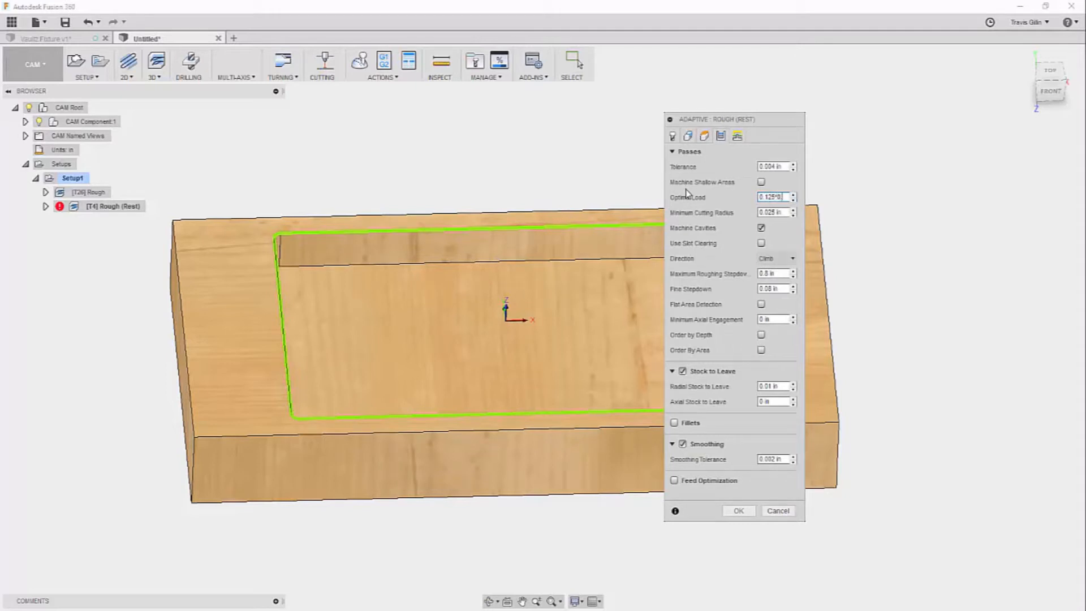
left_click(749, 512)
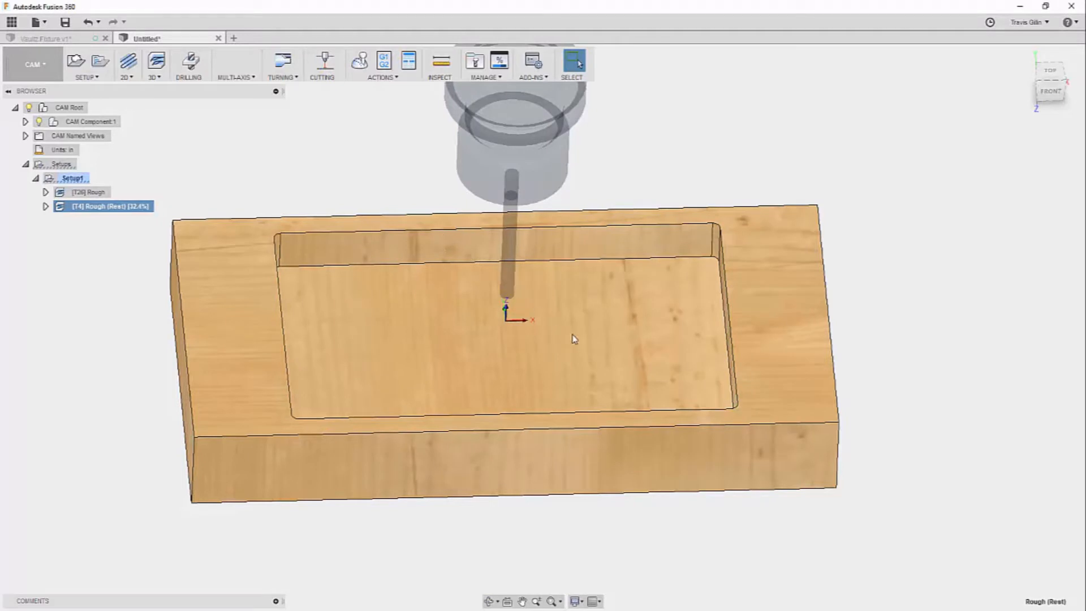
scroll(834, 303, "up", 8)
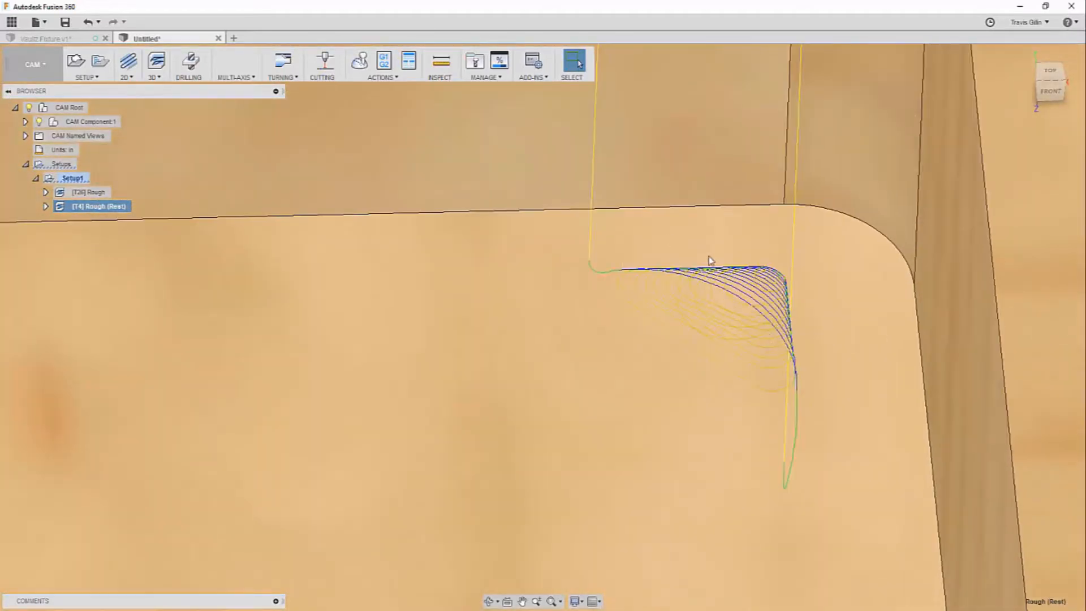
scroll(761, 281, "down", 10)
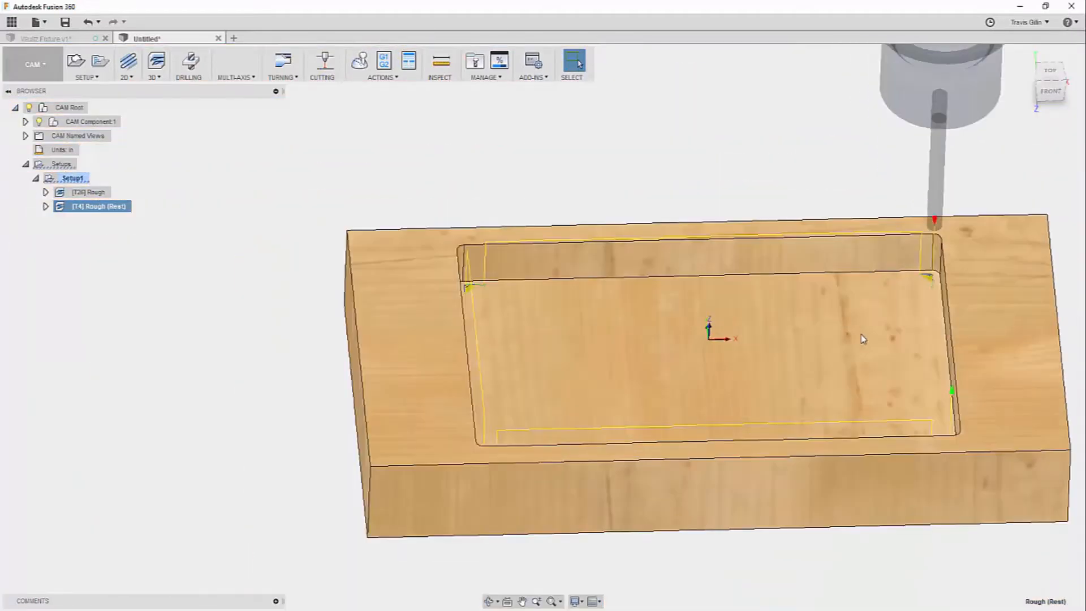
middle_click_drag(430, 309, 147, 136, "shift")
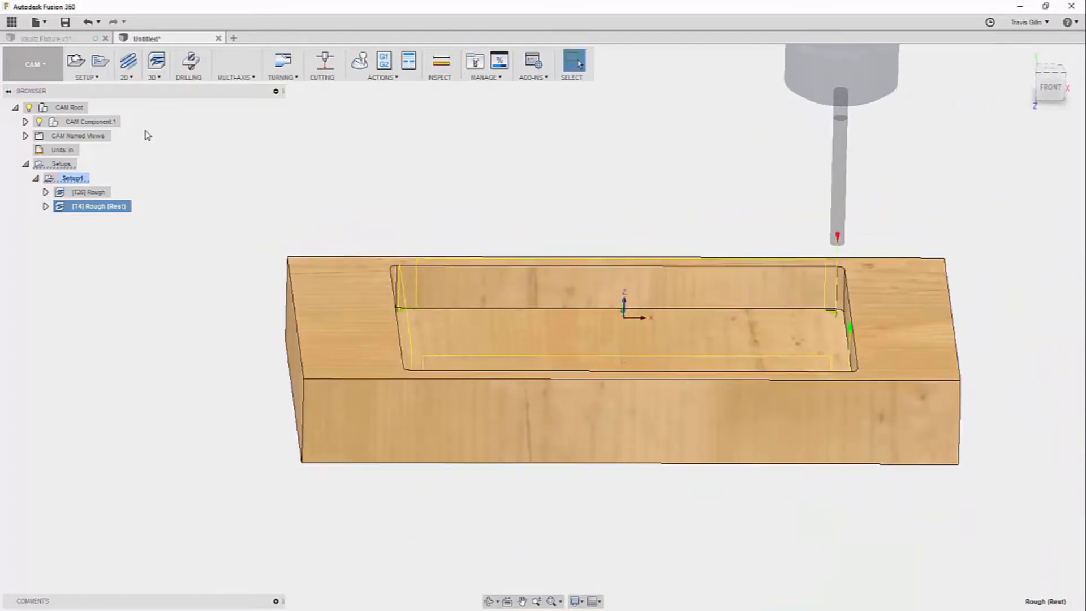
left_click(131, 78)
left_click(126, 80)
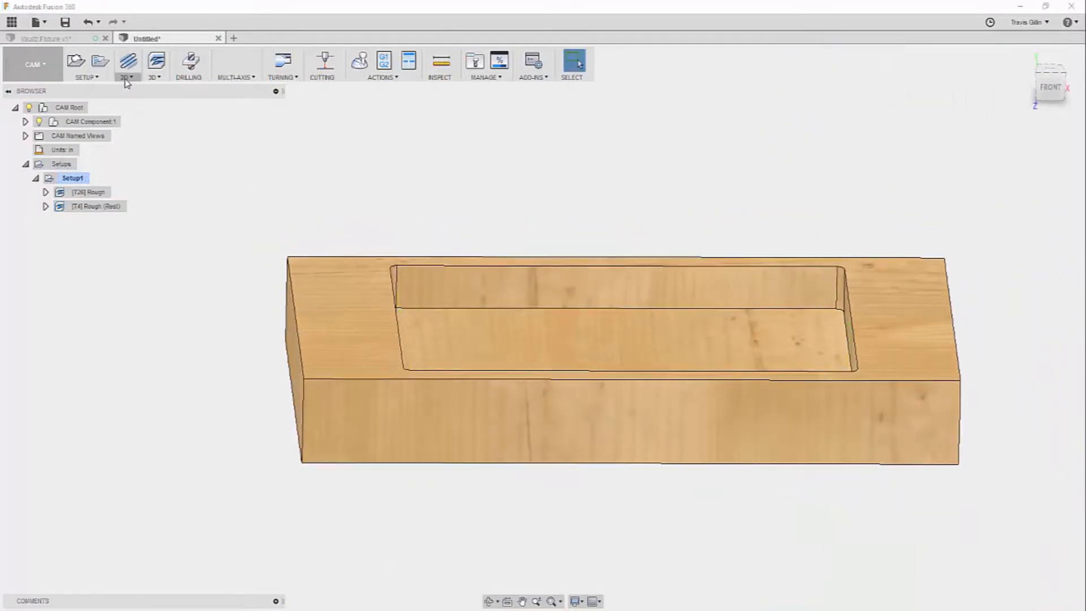
Start a 2D contour on the pocket wall at 5000 rpm and 0.004 in feed per tooth
left_click(126, 79)
left_click(412, 315)
scroll(413, 315, "down", 3)
mouse_move(413, 315)
middle_mouse_down("shift")
mouse_move(387, 314)
mouse_move(398, 321)
middle_mouse_up("shift")
scroll(453, 477, "down", 2)
scroll(621, 377, "up", 4)
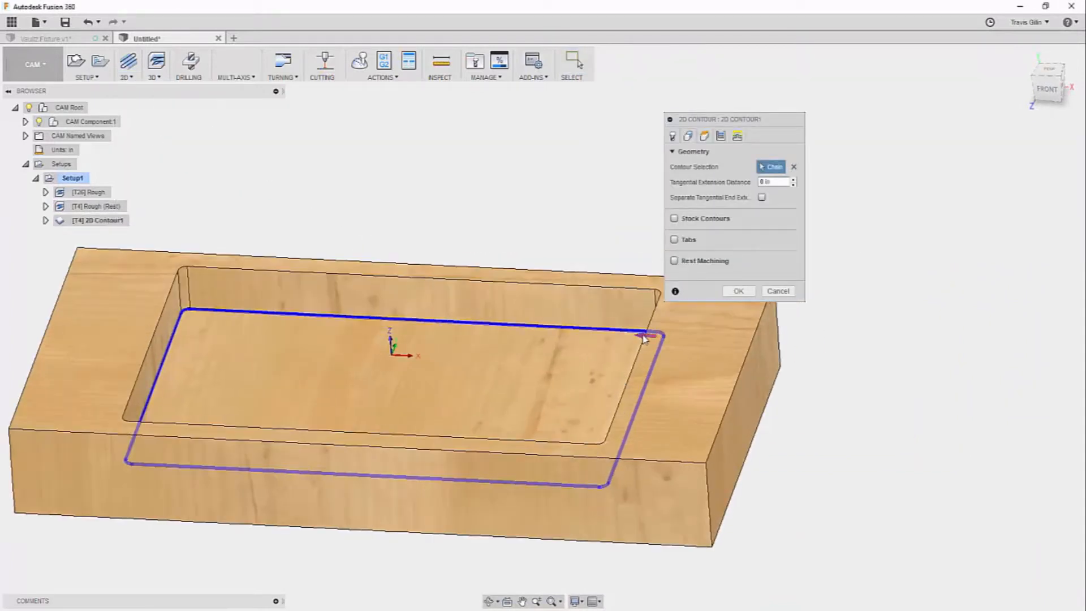
left_click(673, 135)
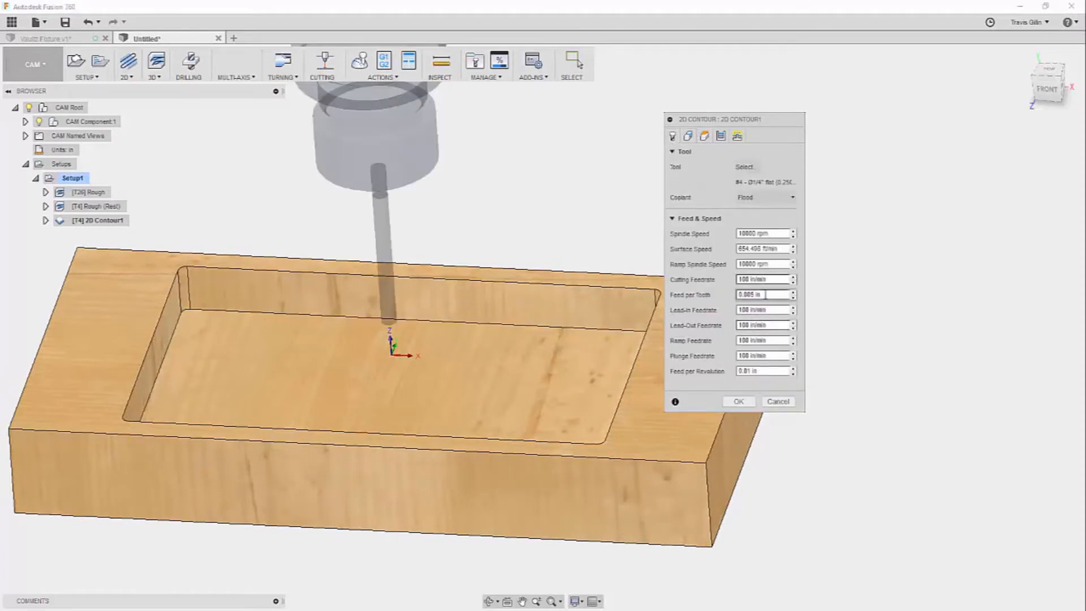
left_click_drag(771, 295, 693, 299)
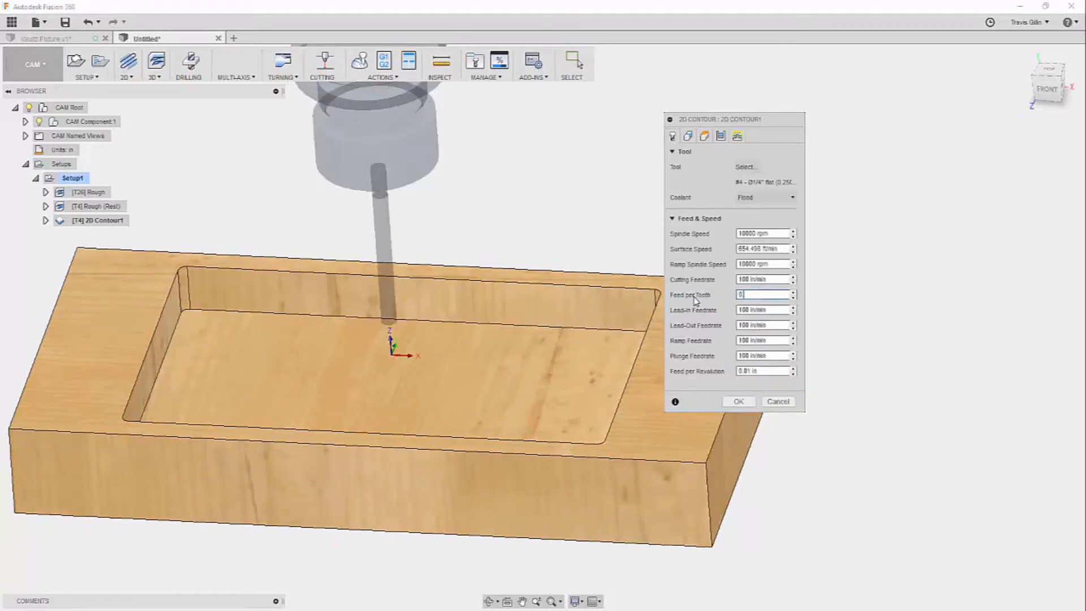
double_click(749, 233)
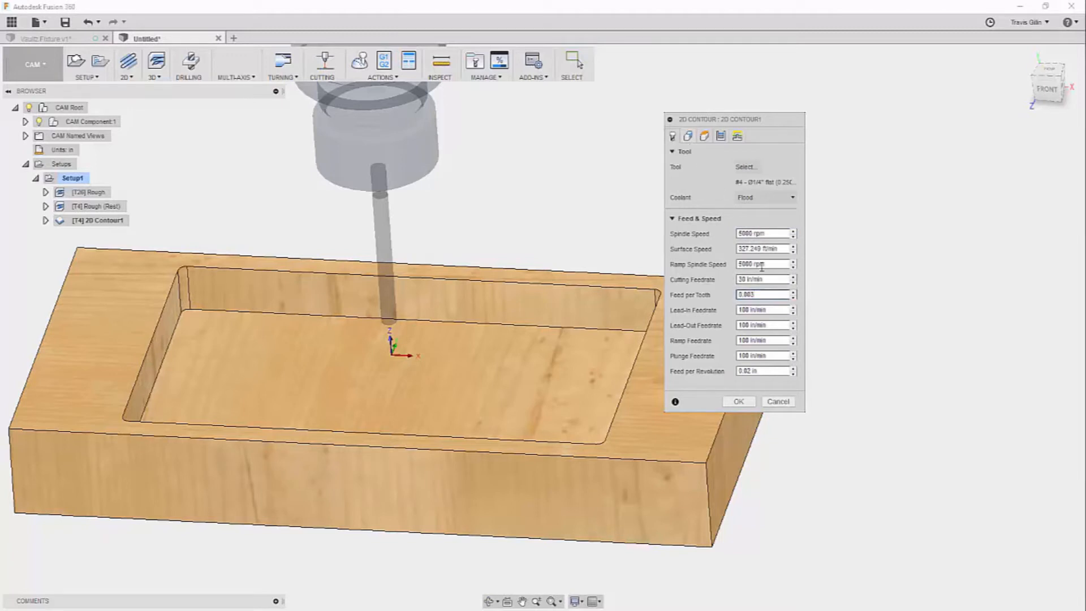
left_click(761, 295)
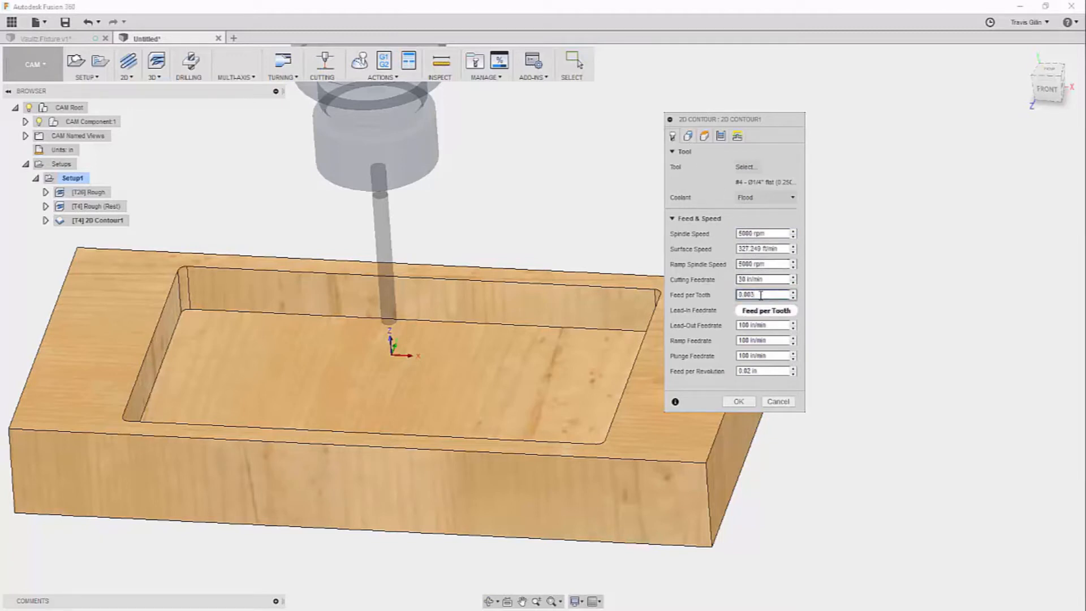
key("BackSpace")
type("4")
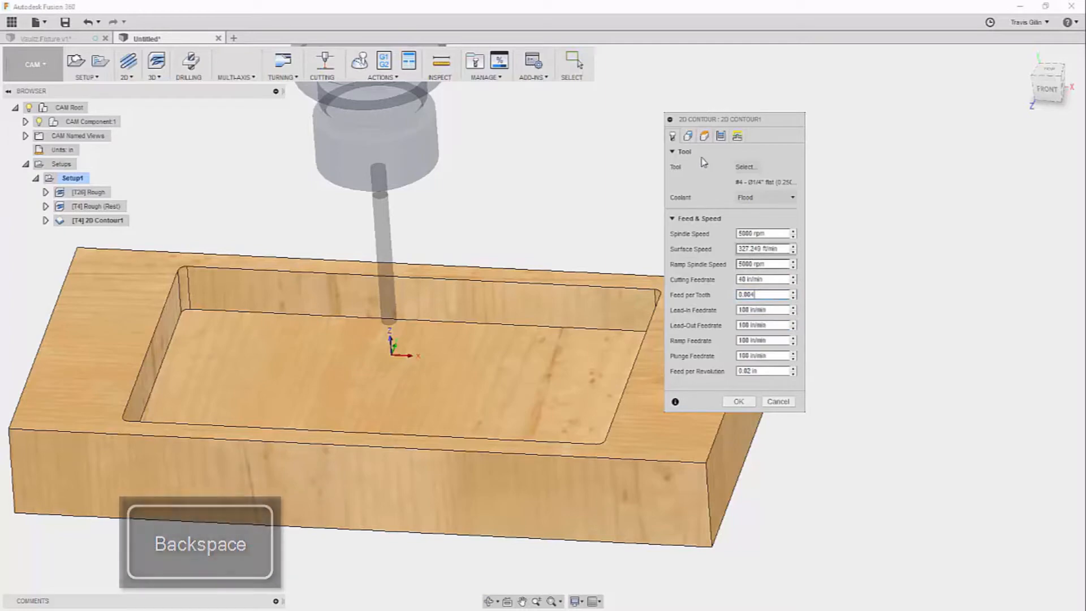
Review geometry, heights, passes and linking, then generate the contour toolpath
left_click(688, 137)
left_click(704, 137)
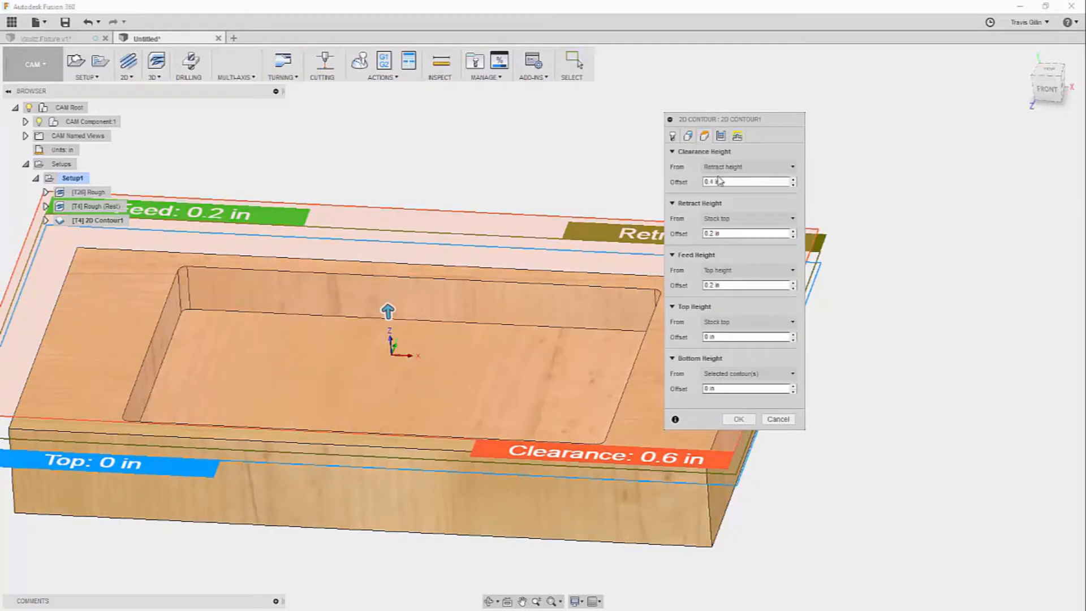
left_click(737, 136)
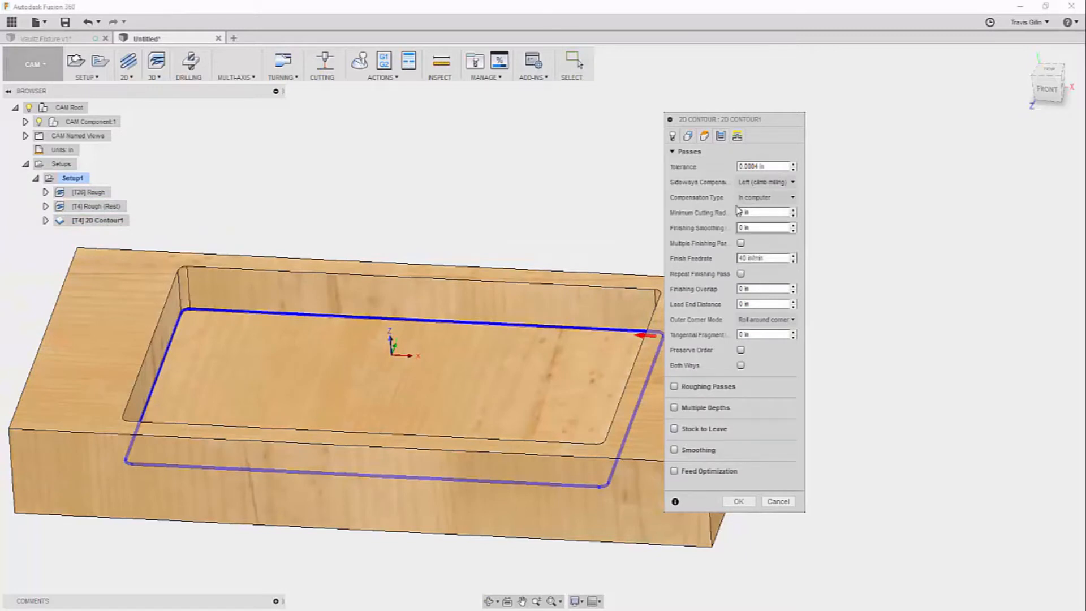
left_click(737, 137)
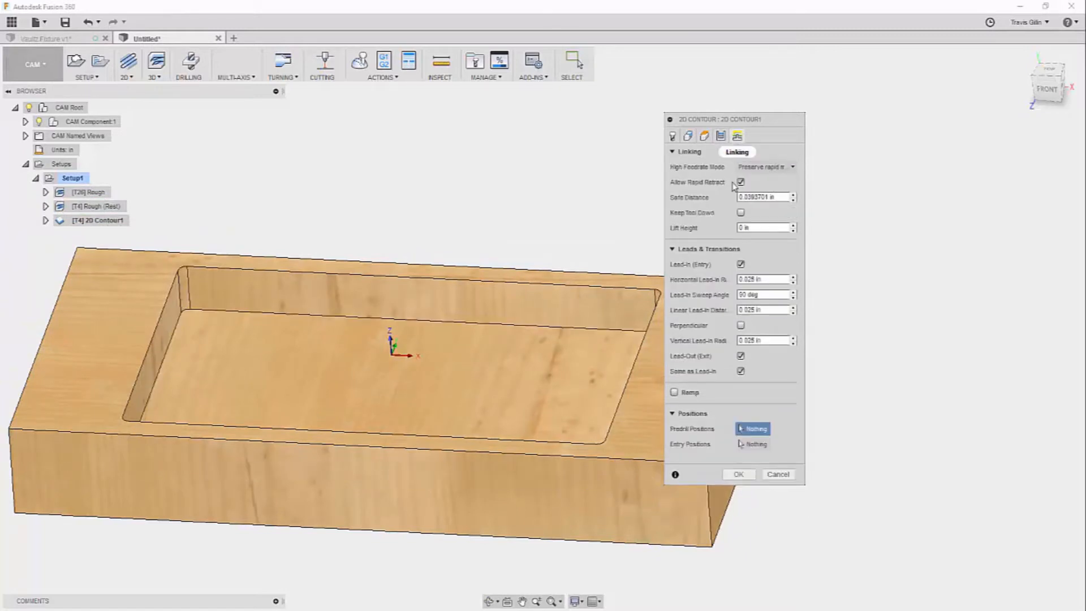
left_click(738, 475)
middle_click_drag(734, 478, 646, 369, "shift")
scroll(633, 390, "up", 5)
scroll(628, 378, "down", 5)
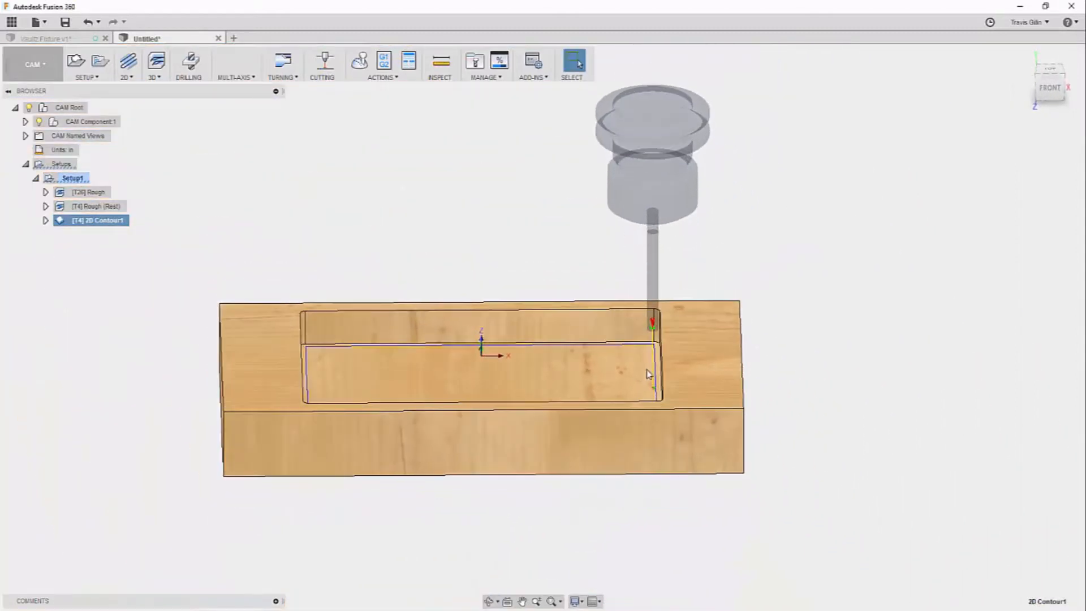
scroll(648, 371, "down", 2)
scroll(616, 332, "up", 2)
Rename 2D Contour1 to 'Finish' and open the simulation for Setup1
left_click(106, 224)
type("F")
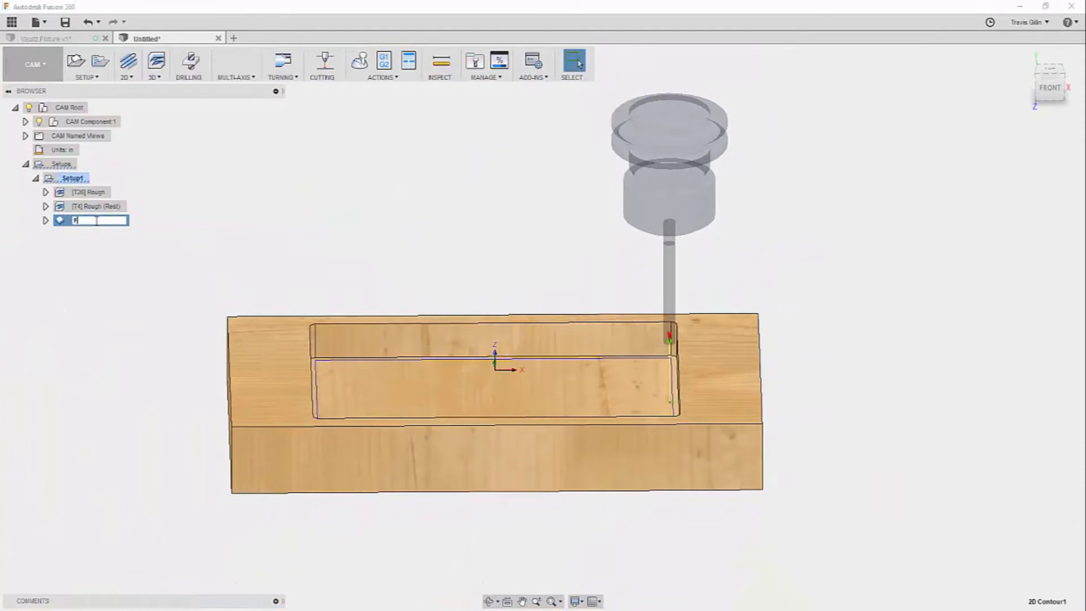
type("inish")
key("Return")
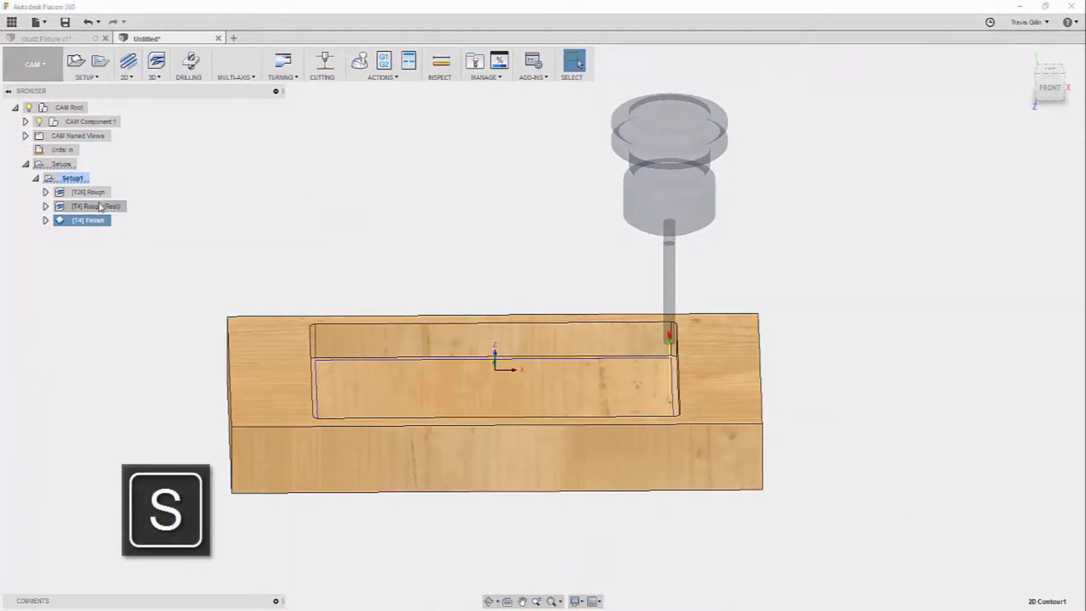
left_click(86, 182)
left_click(359, 60)
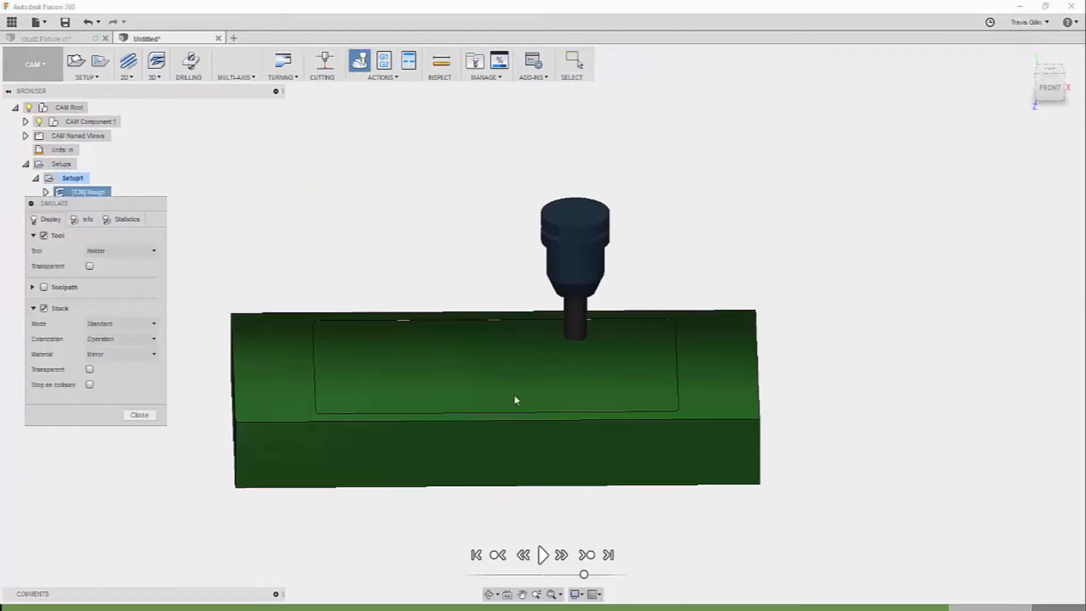
Play the simulation of all three operations and hide the part model to show the cut stock
left_click(543, 555)
scroll(677, 409, "down", 3)
scroll(593, 429, "up", 5)
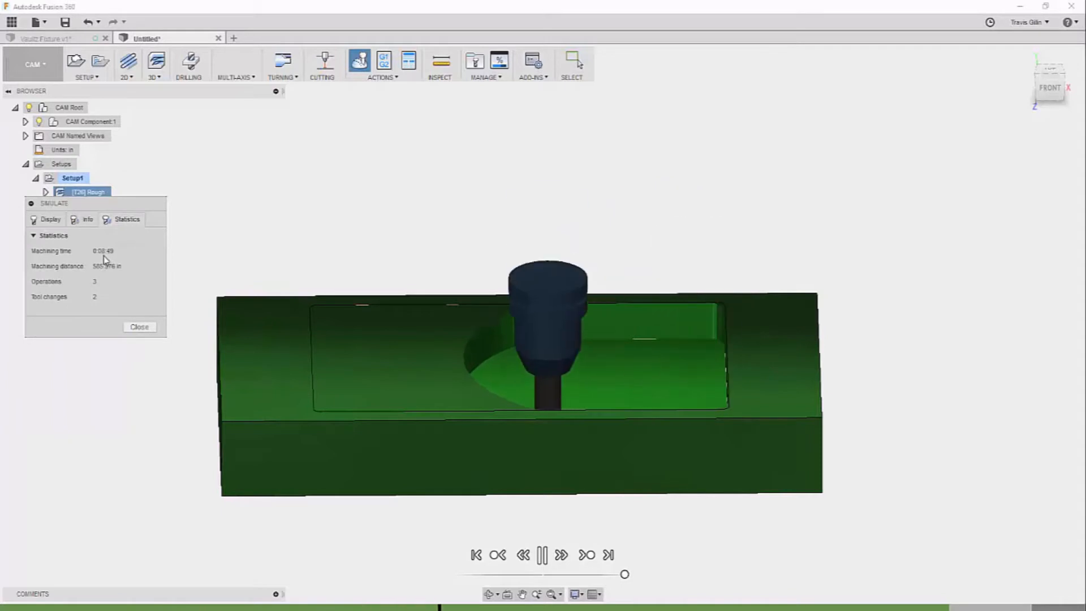
left_click(80, 225)
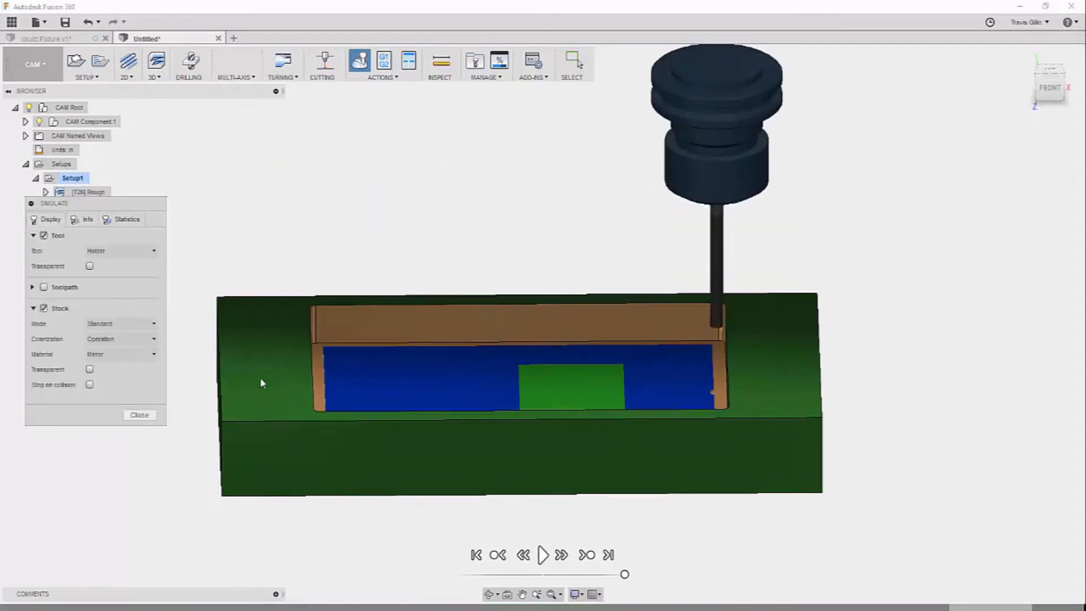
scroll(707, 369, "down", 3)
scroll(652, 362, "up", 4)
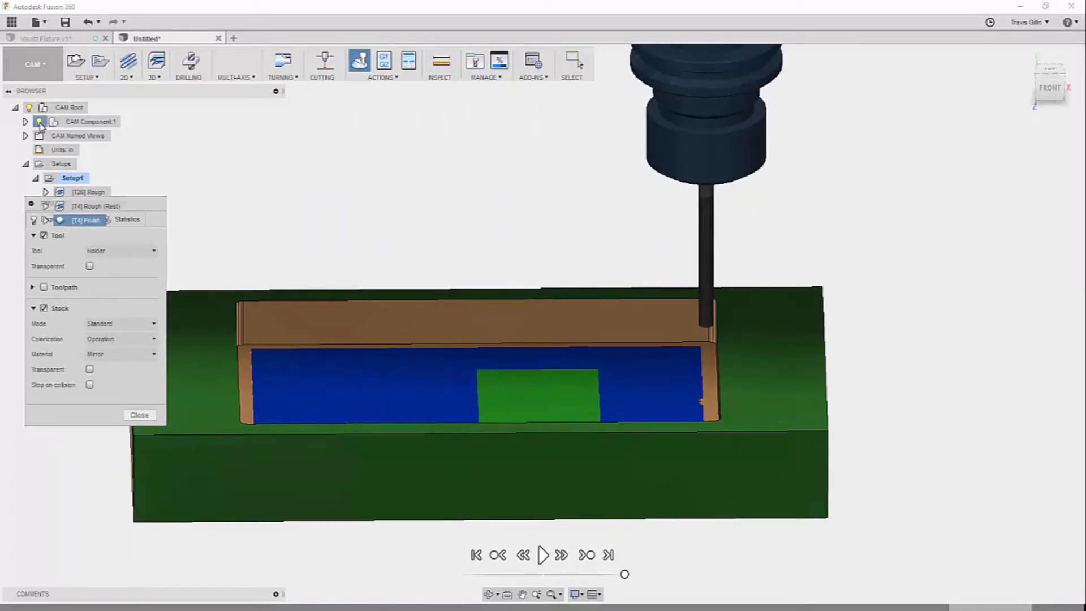
left_click(40, 123)
scroll(792, 338, "down", 3)
scroll(614, 358, "up", 5)
Inspect the cut pocket's corners from several angles, then close the simulation
middle_click_drag(616, 396, 629, 377, "shift")
scroll(628, 382, "down", 3)
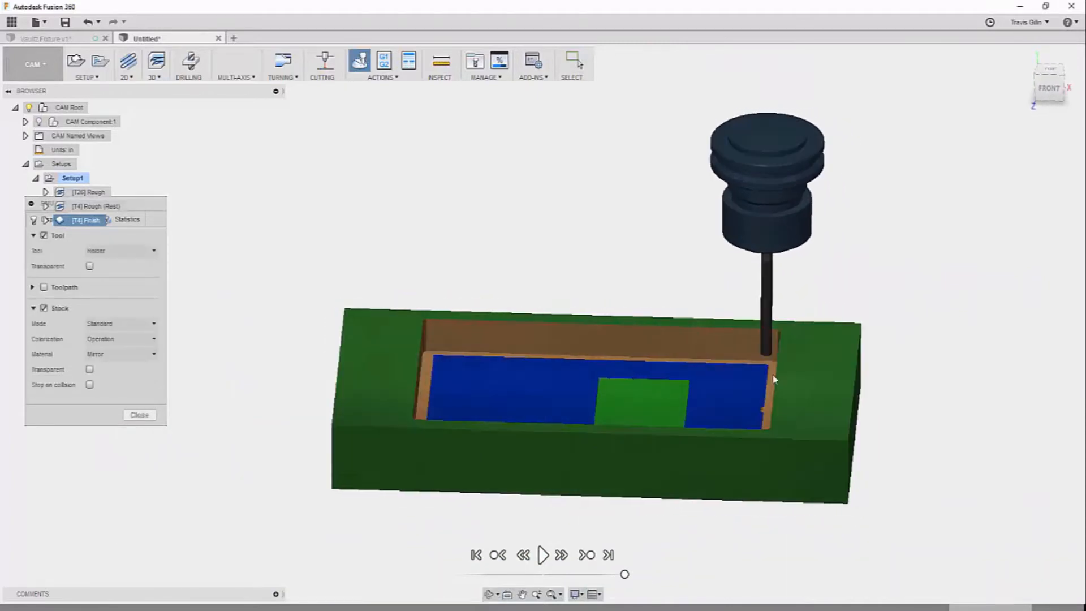
scroll(774, 380, "up", 10)
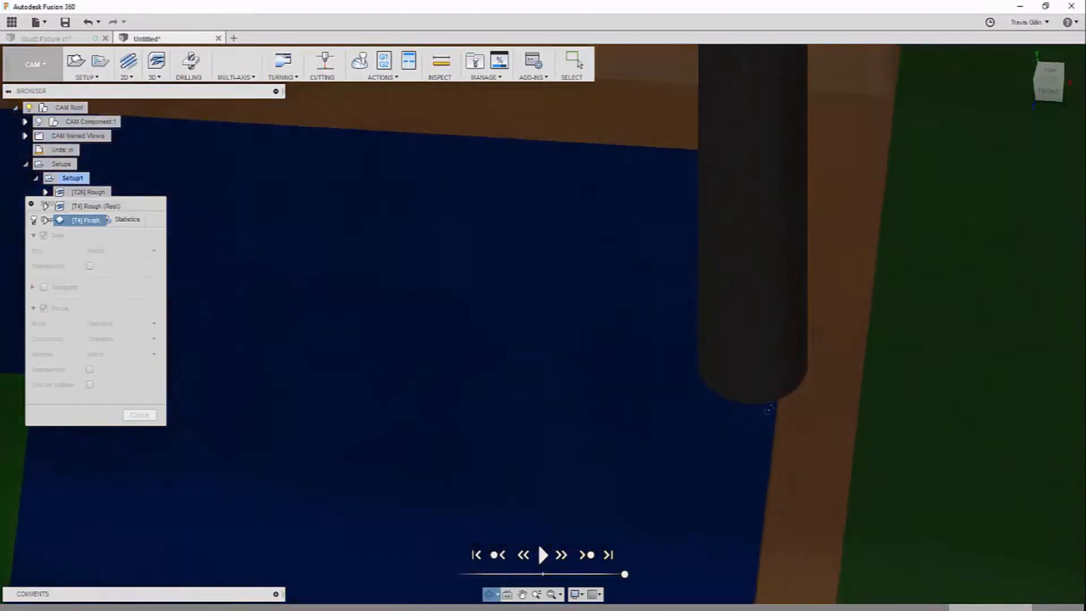
middle_click_drag(769, 411, 696, 413, "shift")
scroll(714, 361, "down", 5)
mouse_move(565, 315)
middle_mouse_down("shift")
mouse_move(570, 333)
mouse_move(568, 308)
middle_mouse_up("shift")
scroll(708, 213, "up", 10)
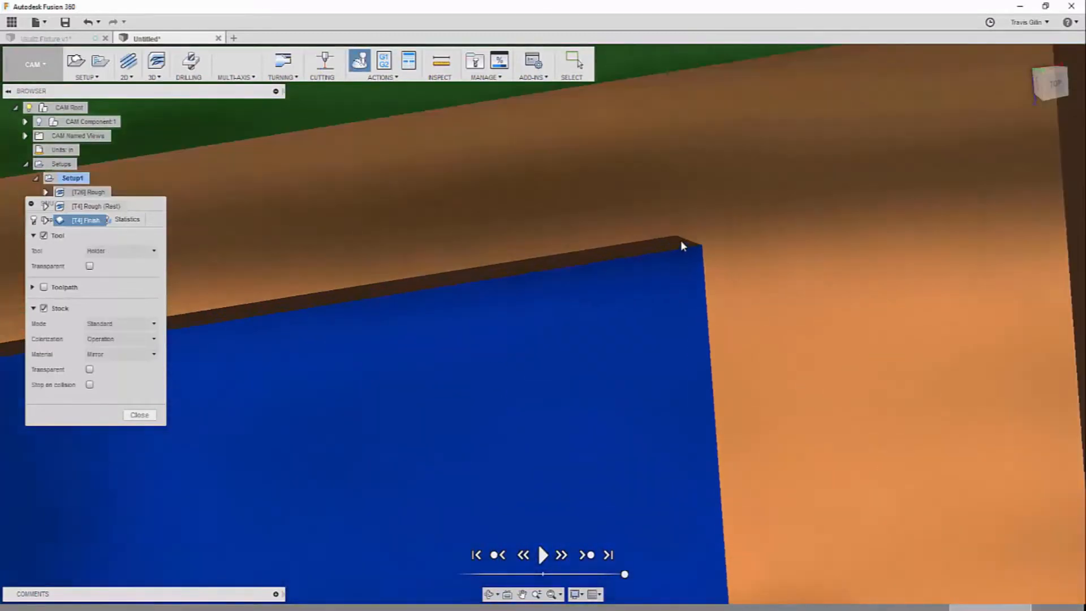
scroll(681, 240, "up", 2)
scroll(673, 238, "down", 8)
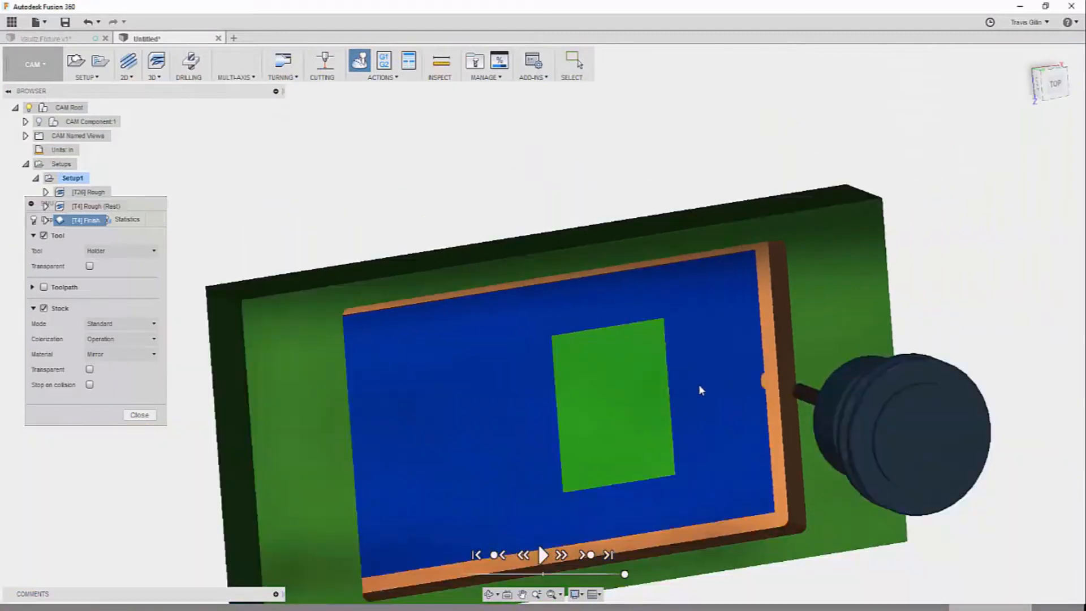
middle_click_drag(700, 389, 689, 277, "shift")
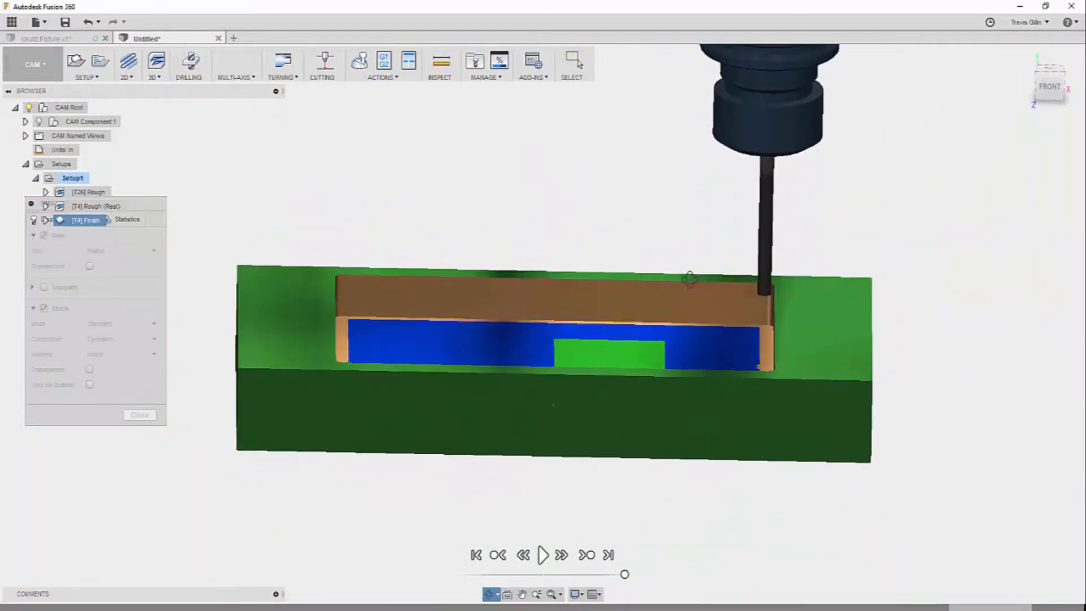
left_click(149, 414)
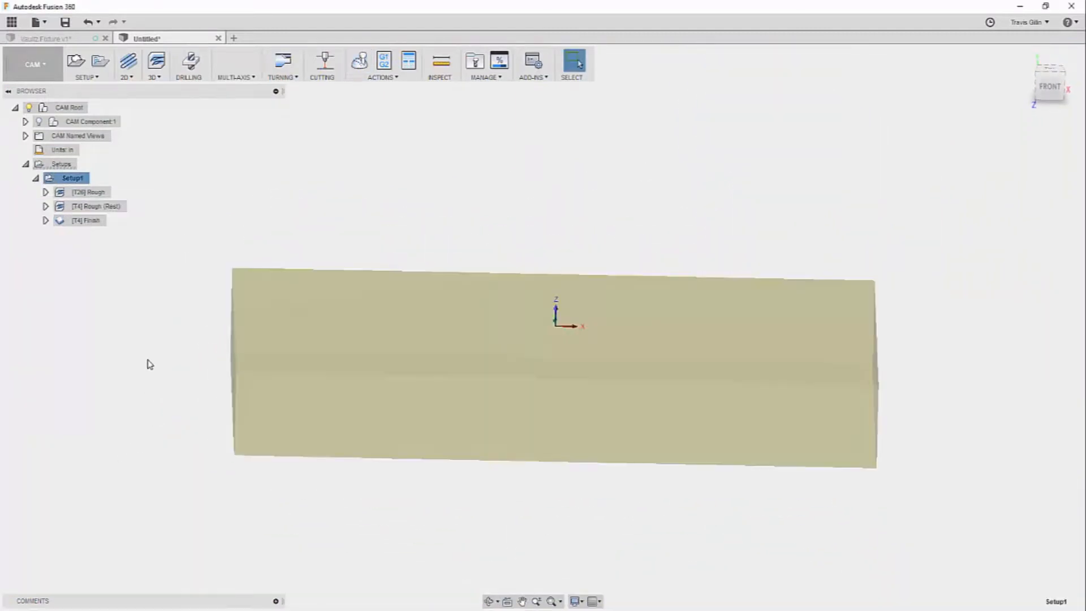
Show the CAM component again, orbit to an isometric view, and move the Post Process dialog aside
left_click(38, 121)
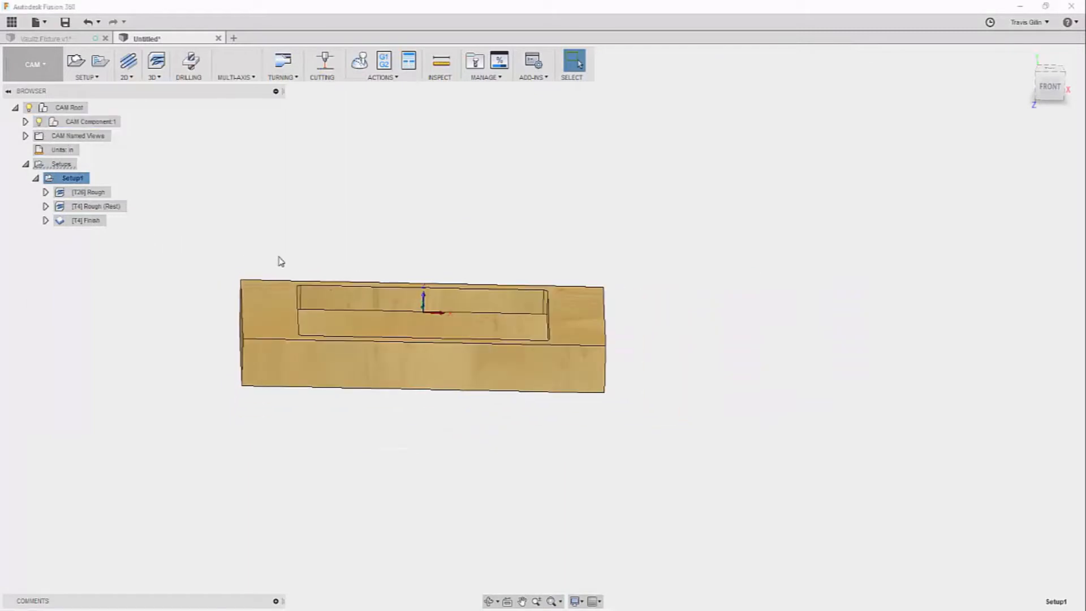
middle_click_drag(279, 260, 331, 285, "shift")
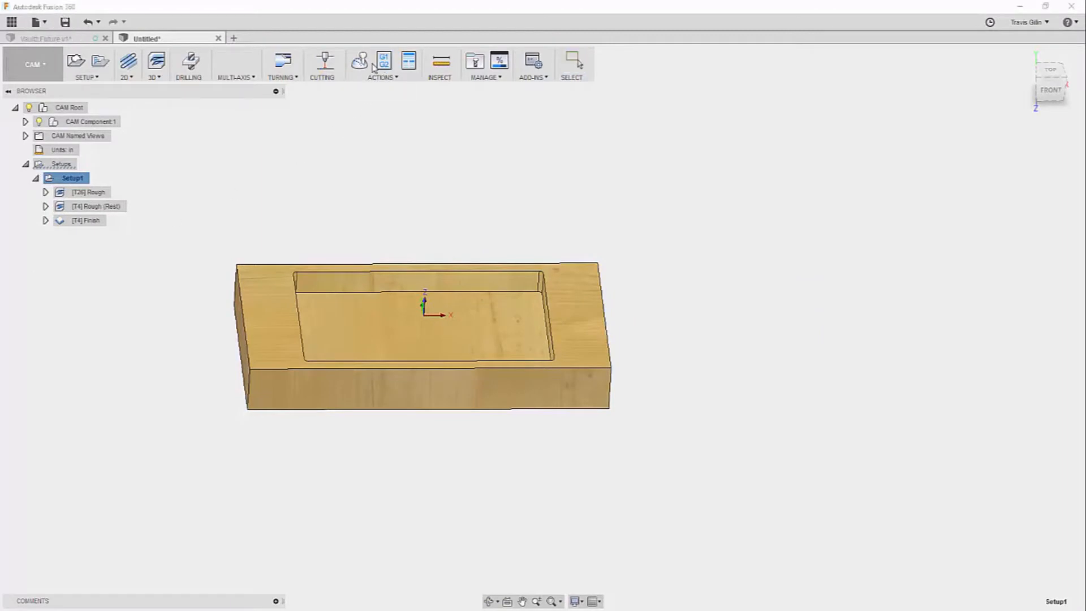
left_click_drag(0, 131, 846, 98)
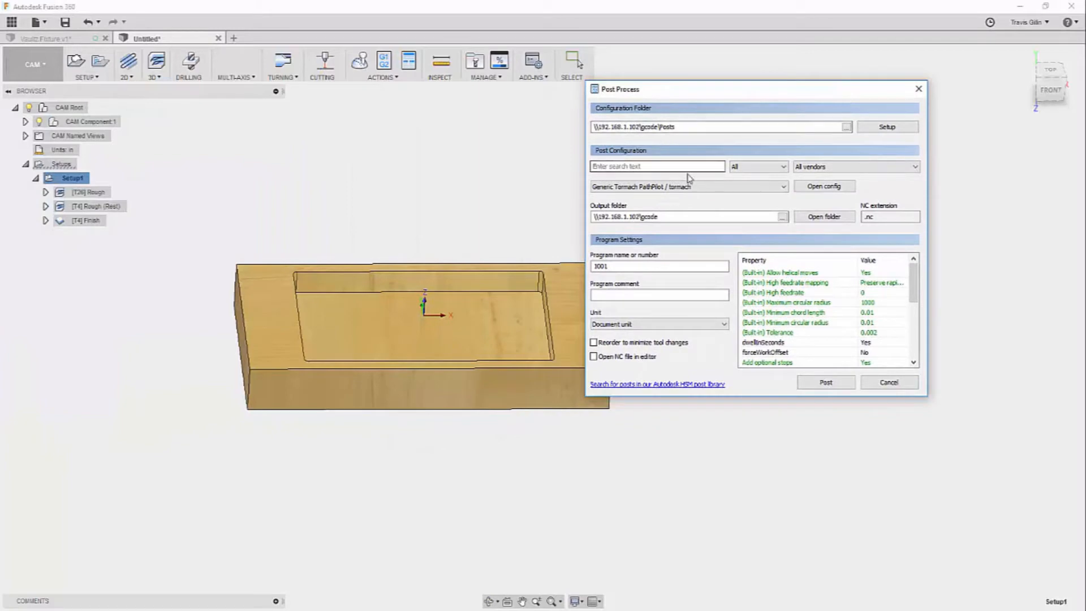
Post program 1001 and save it as 1001.nc in the gcode folder
left_click(825, 385)
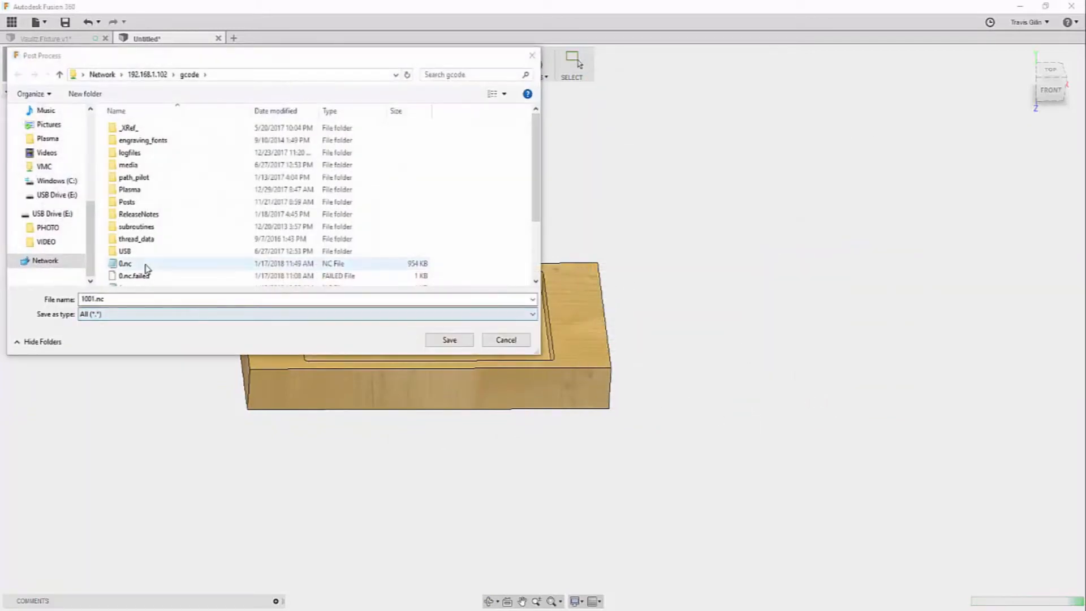
left_click(571, 310)
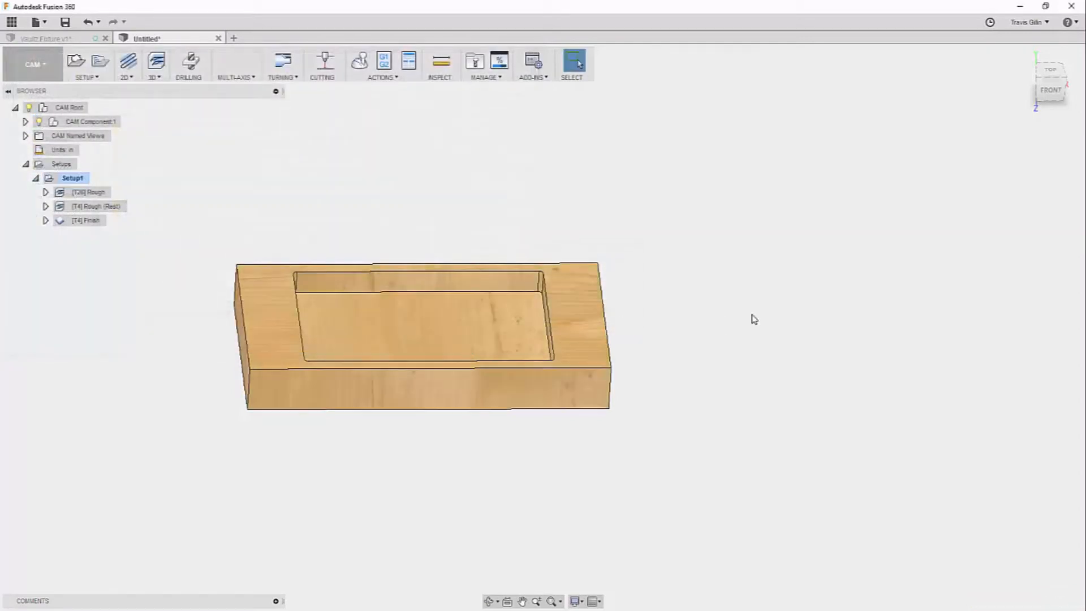